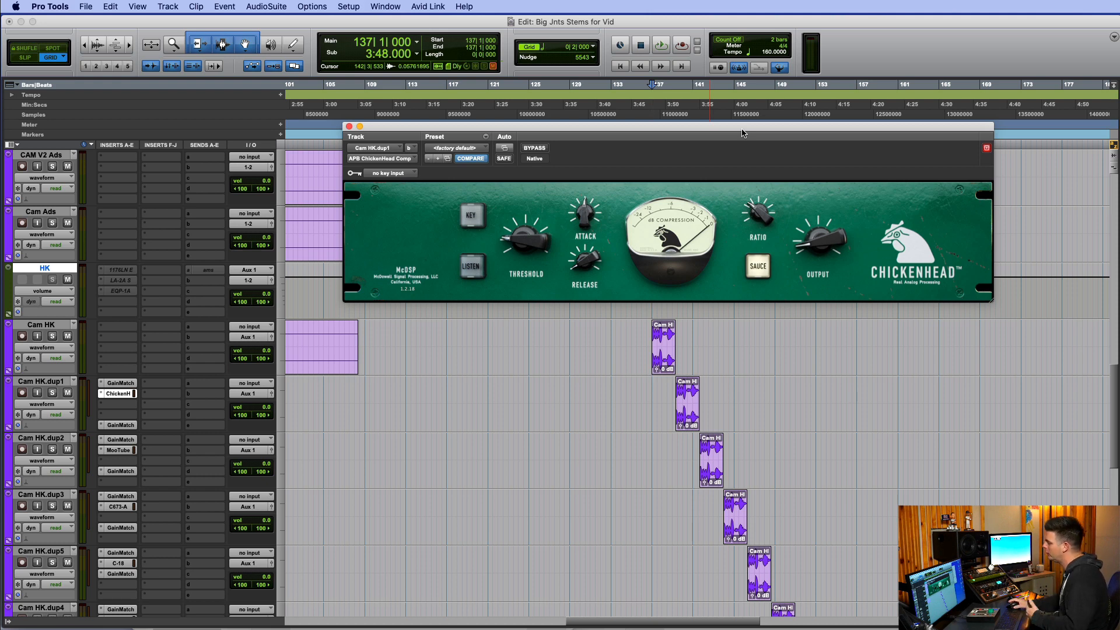
Display the ChickenHead compressor of Cam HK.dup1 above the track clips so the Cam HK clips stay uncovered.
{"action": "mouse_move", "coordinate": [743, 133]}
{"action": "left_mouse_down"}
{"action": "mouse_move", "coordinate": [743, 144]}
{"action": "mouse_move", "coordinate": [746, 124]}
{"action": "left_mouse_up"}
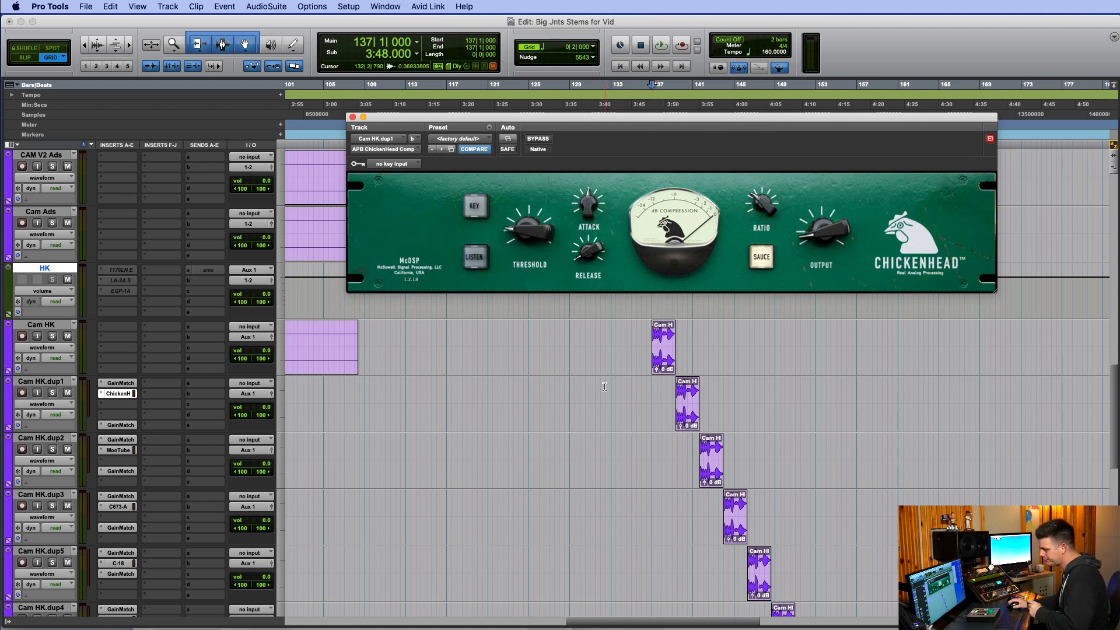
{"action": "scroll", "coordinate": [604, 386], "scroll_direction": "down", "scroll_amount": 1}
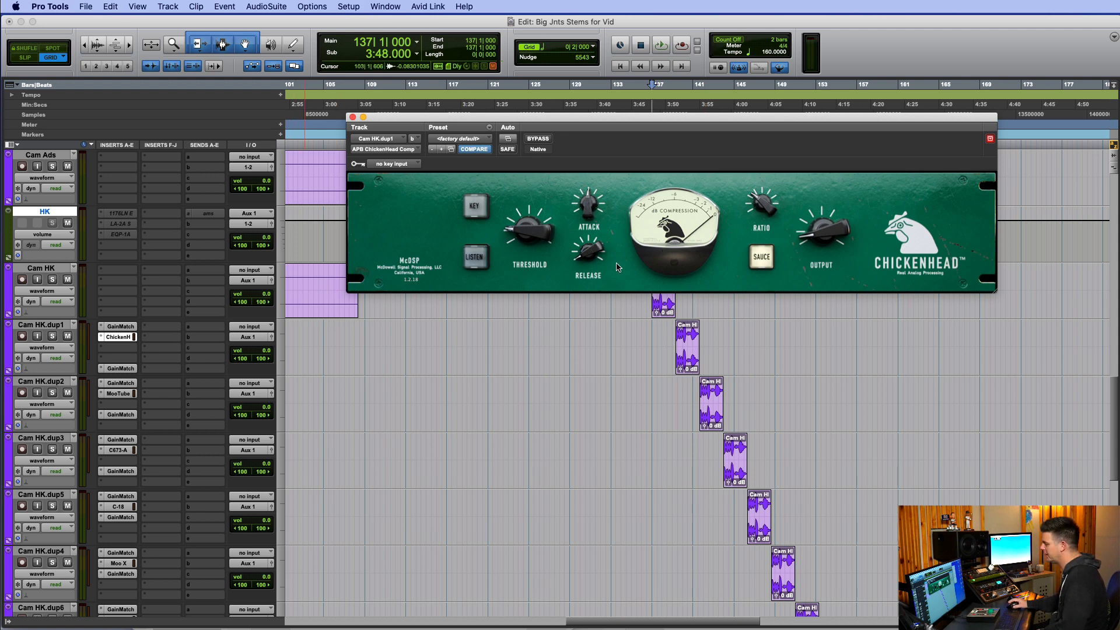
{"action": "left_click_drag", "start_coordinate": [732, 123], "coordinate": [704, 90]}
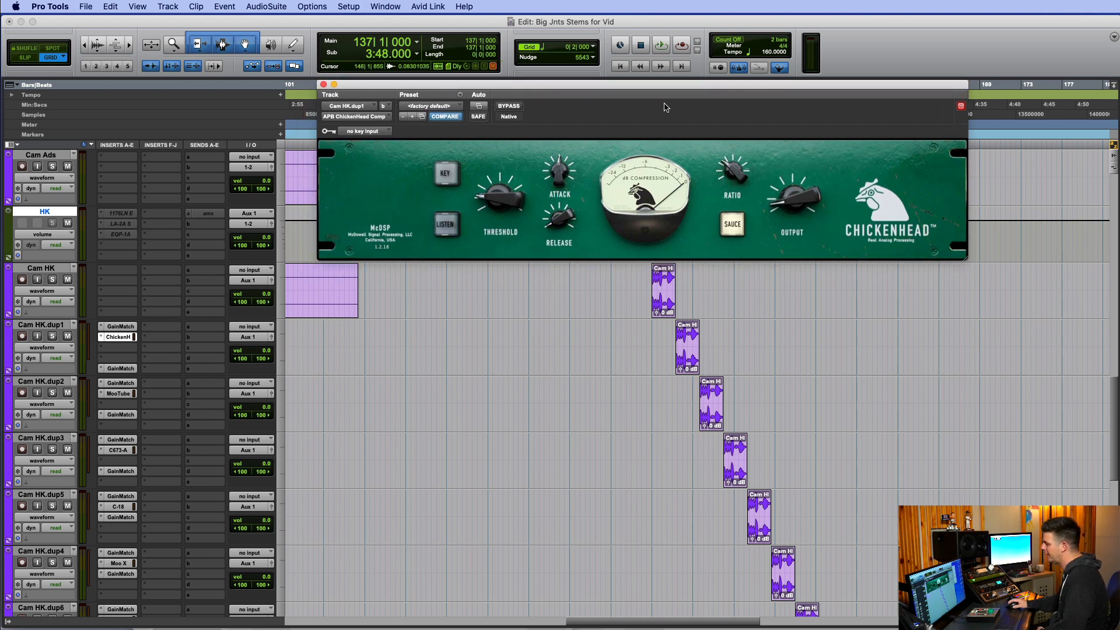
{"action": "left_click_drag", "start_coordinate": [672, 86], "coordinate": [676, 90]}
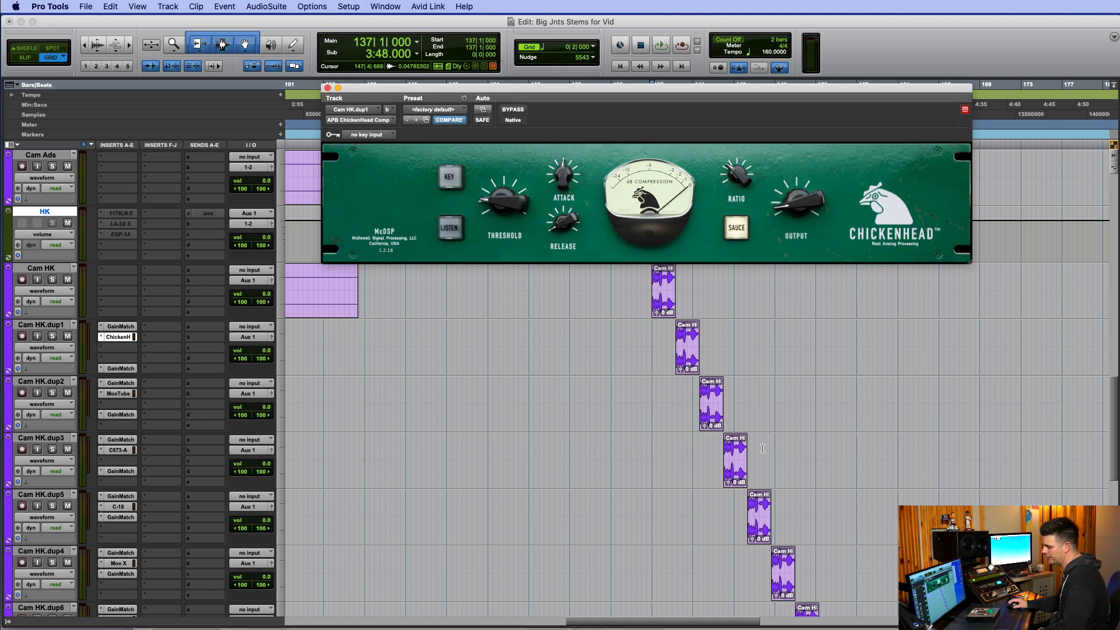
Open the MooTube compressor on Cam HK.dup2 and reposition its window so the whole interface is in view.
{"action": "left_click", "coordinate": [128, 398]}
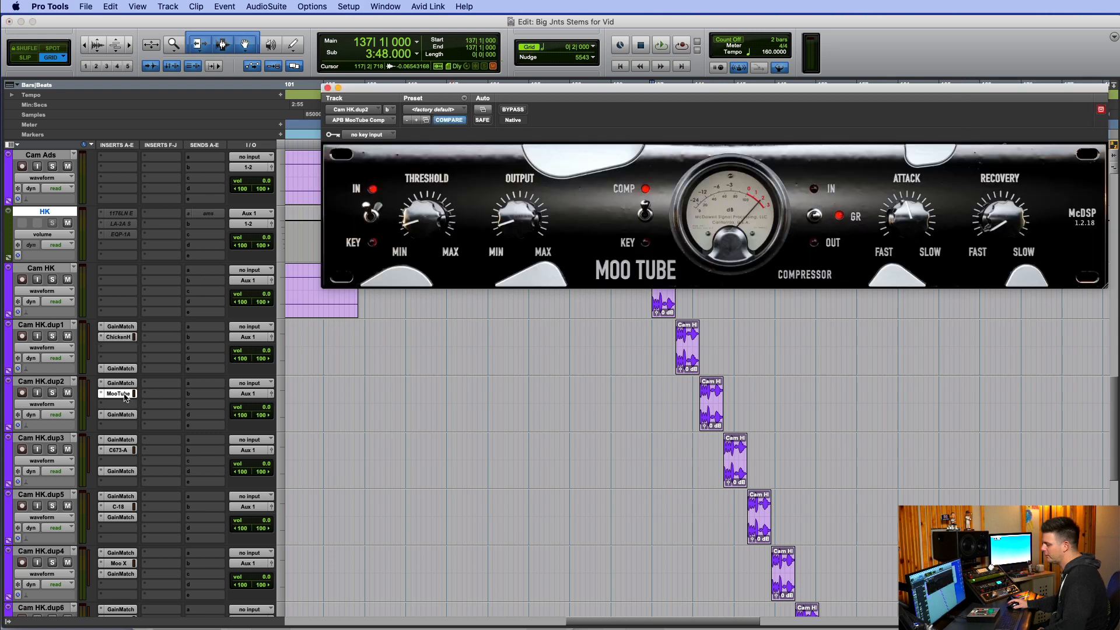
{"action": "left_click_drag", "start_coordinate": [810, 87], "coordinate": [713, 88]}
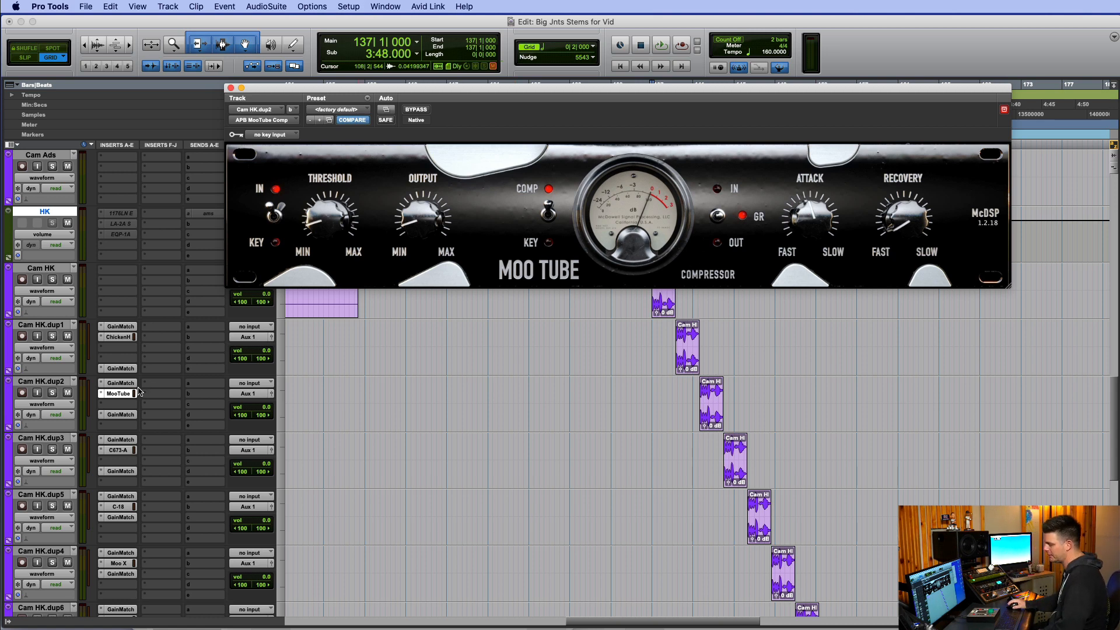
{"action": "left_click", "coordinate": [121, 395]}
Show the C673-A compressor on Cam HK.dup3, reposition its window over the timeline, and close it.
{"action": "left_click", "coordinate": [118, 450]}
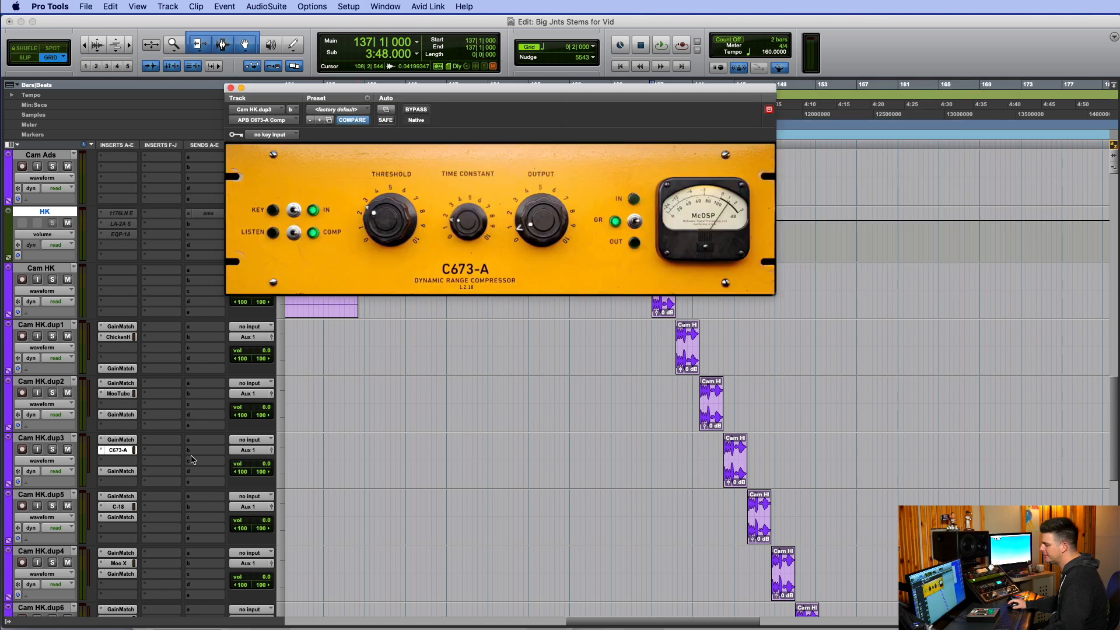
{"action": "left_click_drag", "start_coordinate": [627, 98], "coordinate": [760, 120]}
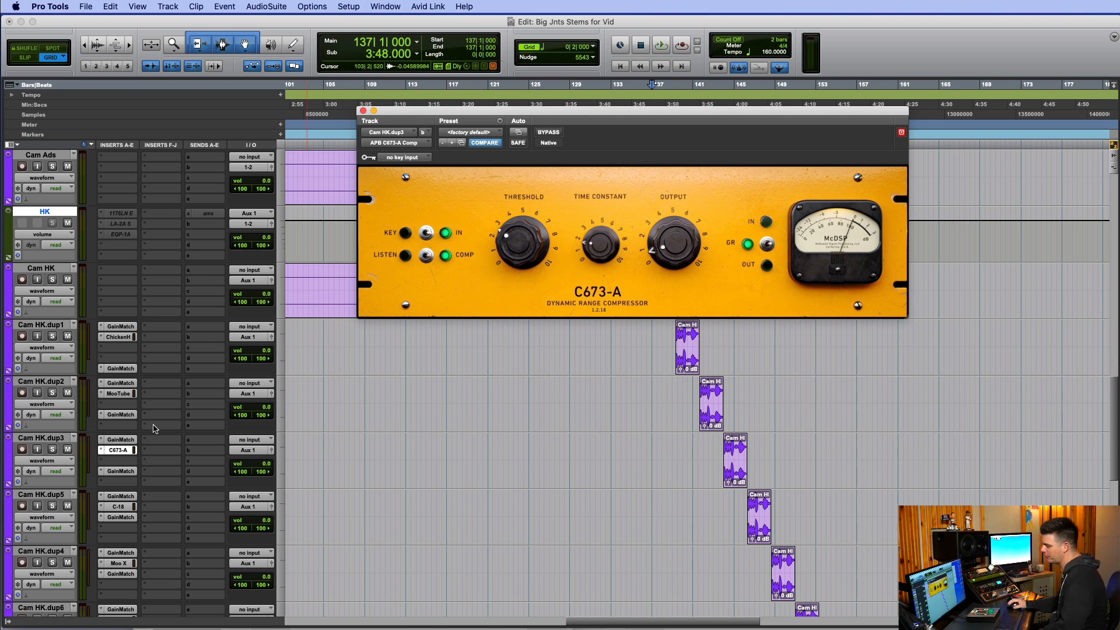
{"action": "scroll", "coordinate": [160, 456], "scroll_direction": "down", "scroll_amount": 2}
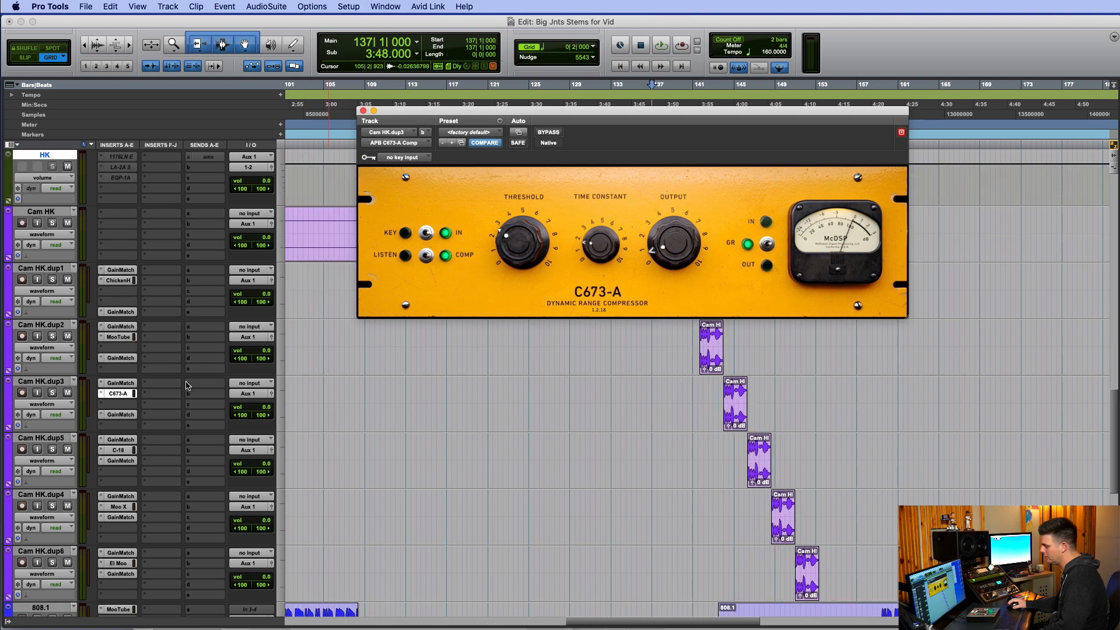
{"action": "left_click_drag", "start_coordinate": [716, 115], "coordinate": [761, 105]}
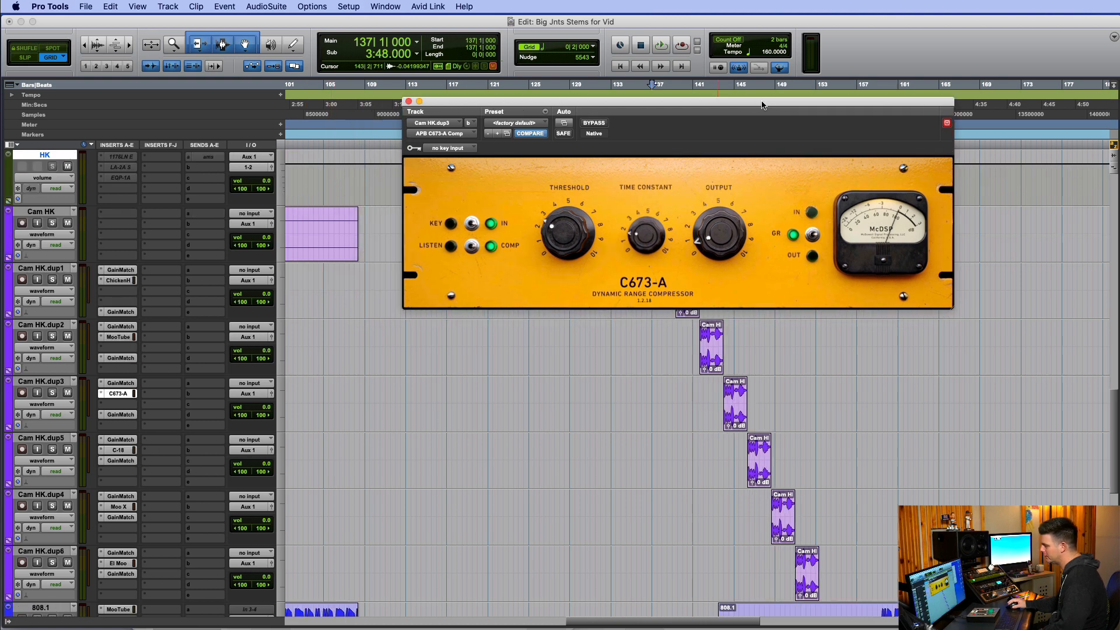
{"action": "left_click", "coordinate": [133, 397]}
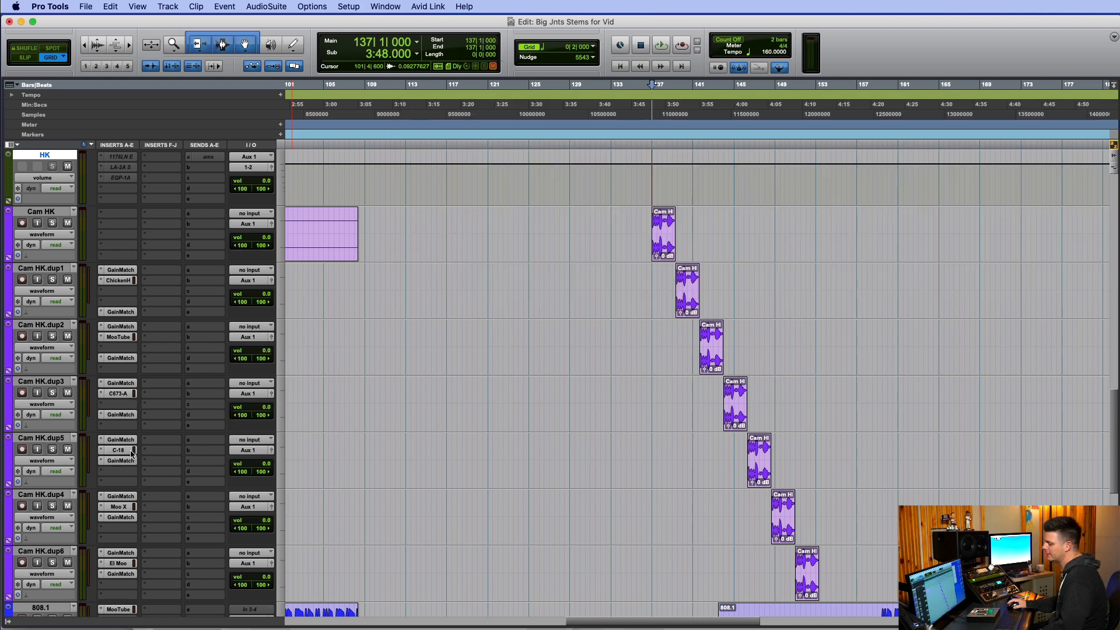
Show the C-18 compressor on Cam HK.dup5 with its full interface in view, and close it.
{"action": "left_click", "coordinate": [132, 452]}
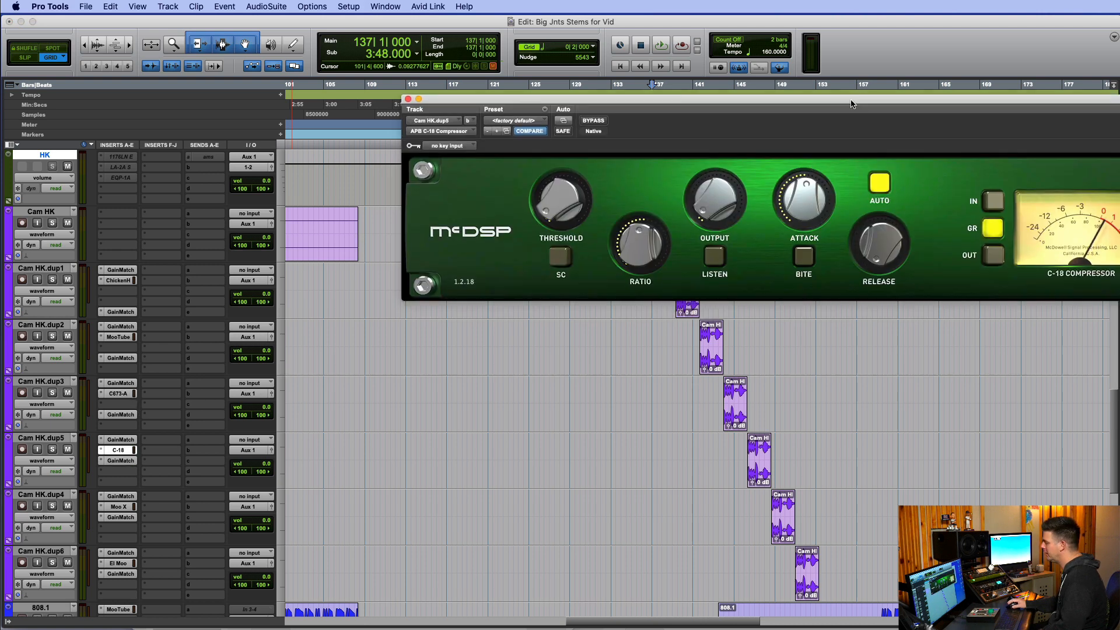
{"action": "left_click_drag", "start_coordinate": [851, 104], "coordinate": [655, 101]}
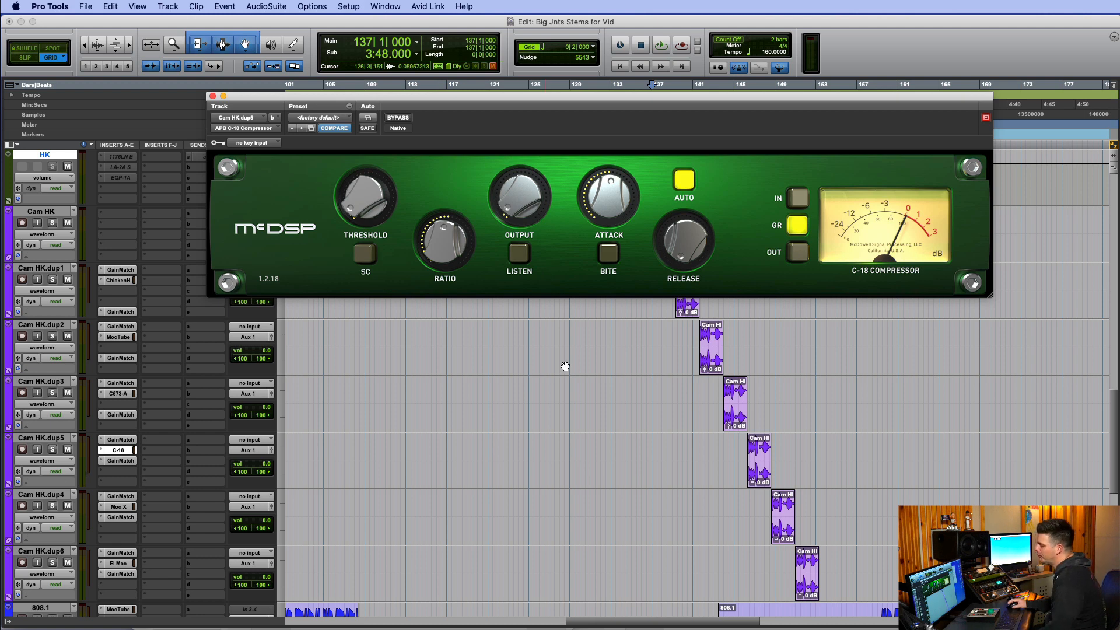
{"action": "left_click_drag", "start_coordinate": [640, 98], "coordinate": [683, 95]}
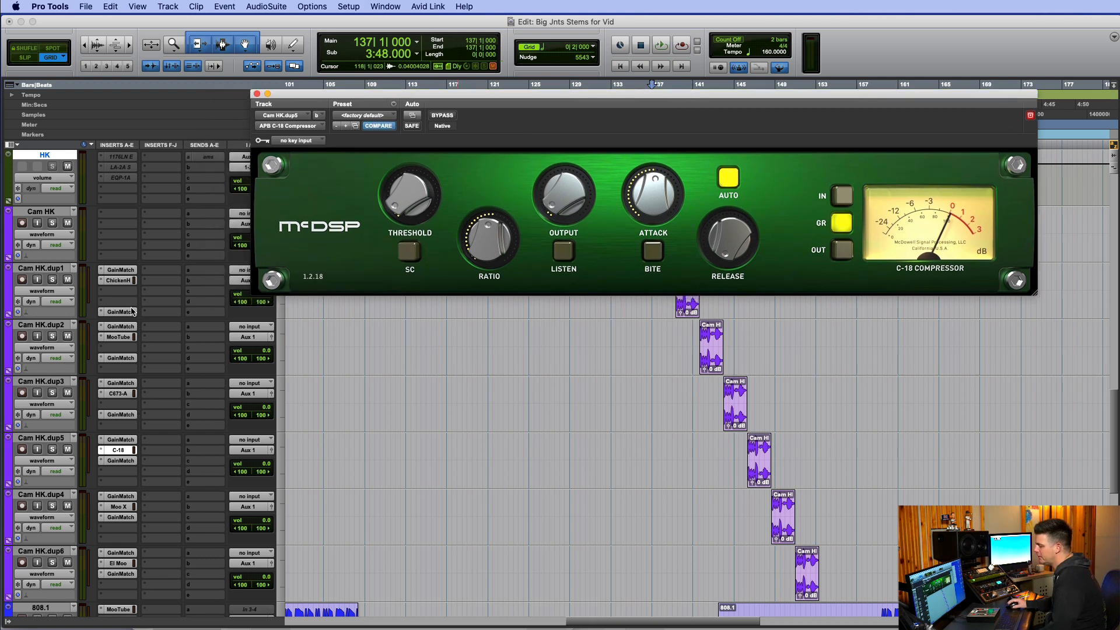
{"action": "left_click", "coordinate": [122, 454]}
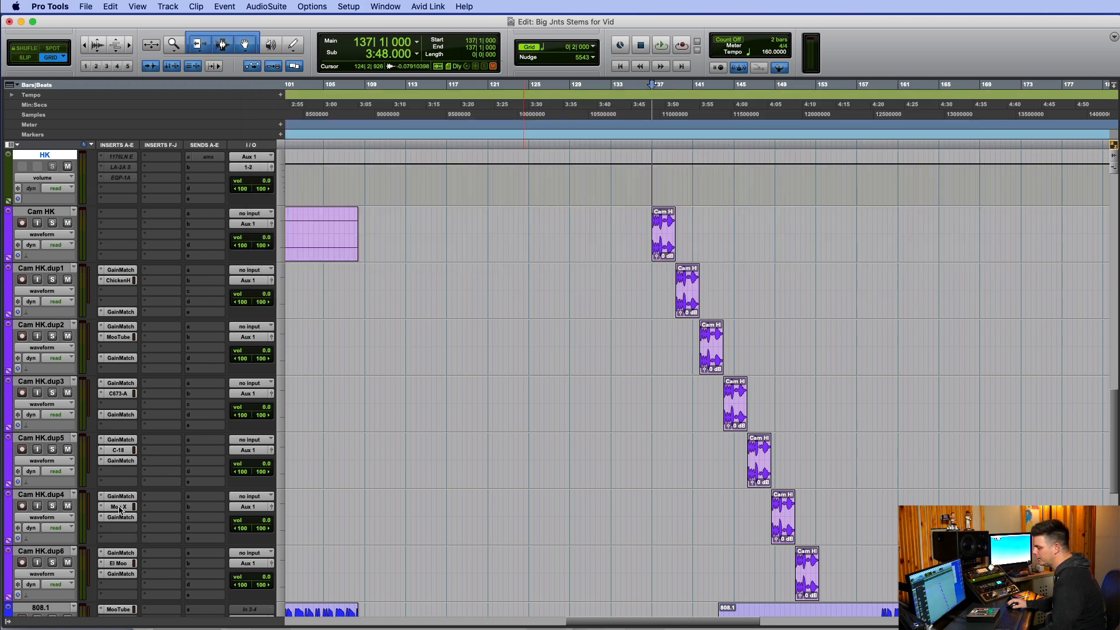
Open the Moo X mixer on Cam HK.dup4 and view its channel assignment choices without changing the assignment.
{"action": "left_click", "coordinate": [119, 507]}
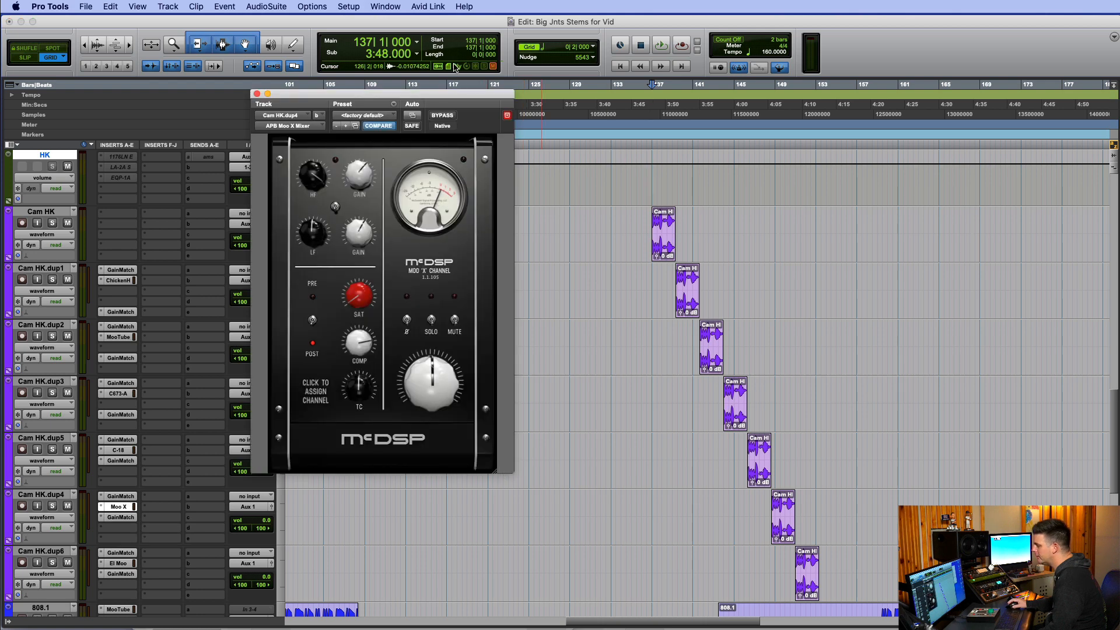
{"action": "left_click_drag", "start_coordinate": [373, 93], "coordinate": [618, 109]}
{"action": "scroll", "coordinate": [407, 250], "scroll_direction": "down", "scroll_amount": 1}
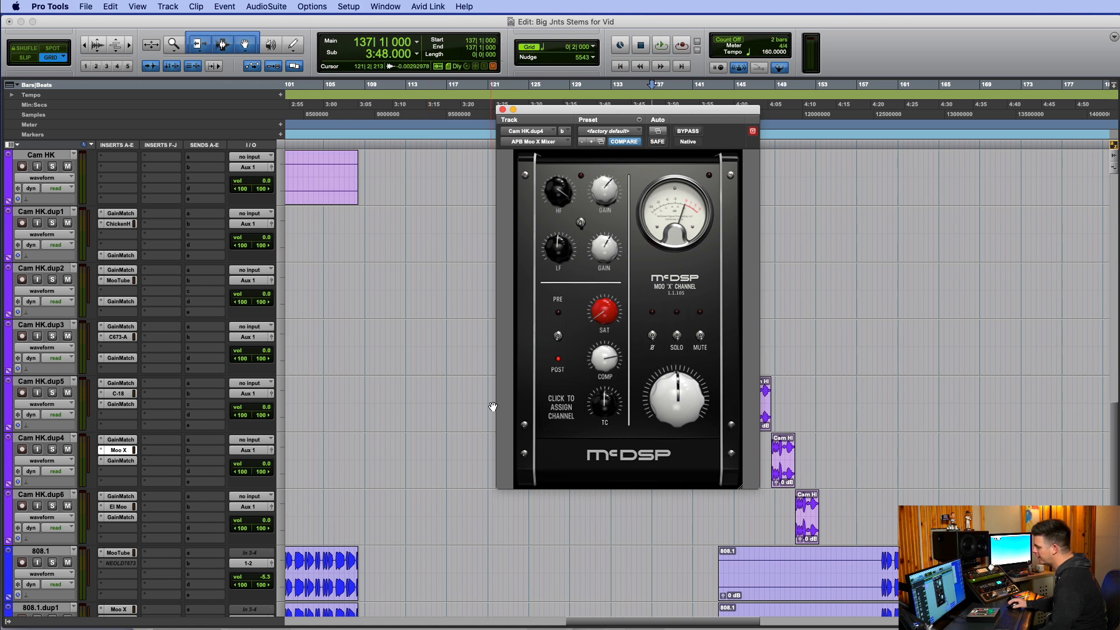
{"action": "left_click", "coordinate": [562, 412]}
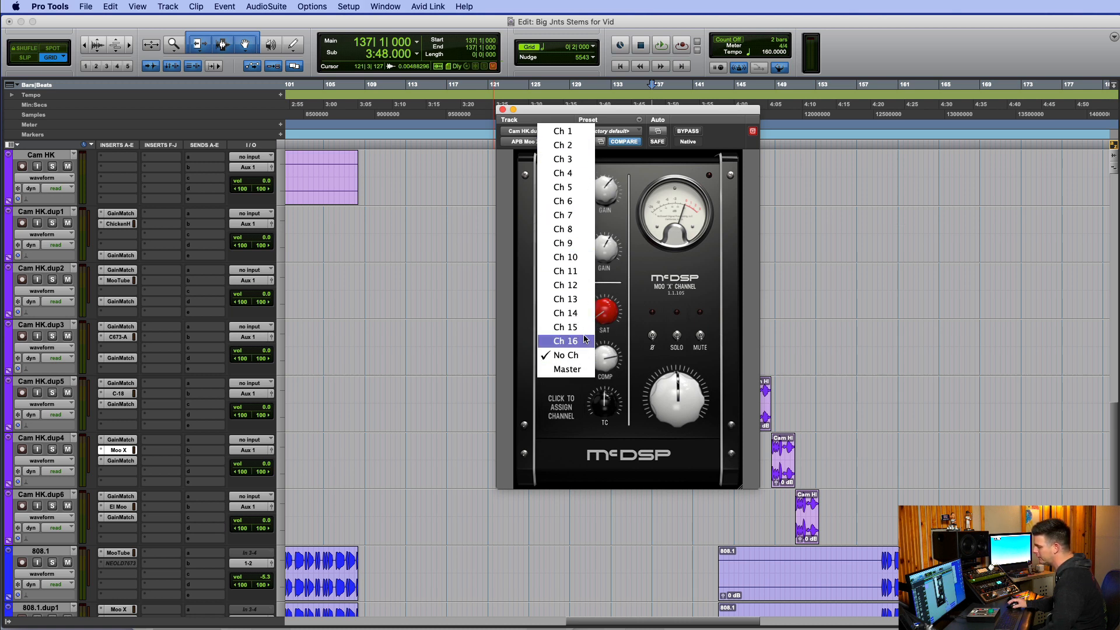
{"action": "left_click", "coordinate": [701, 290]}
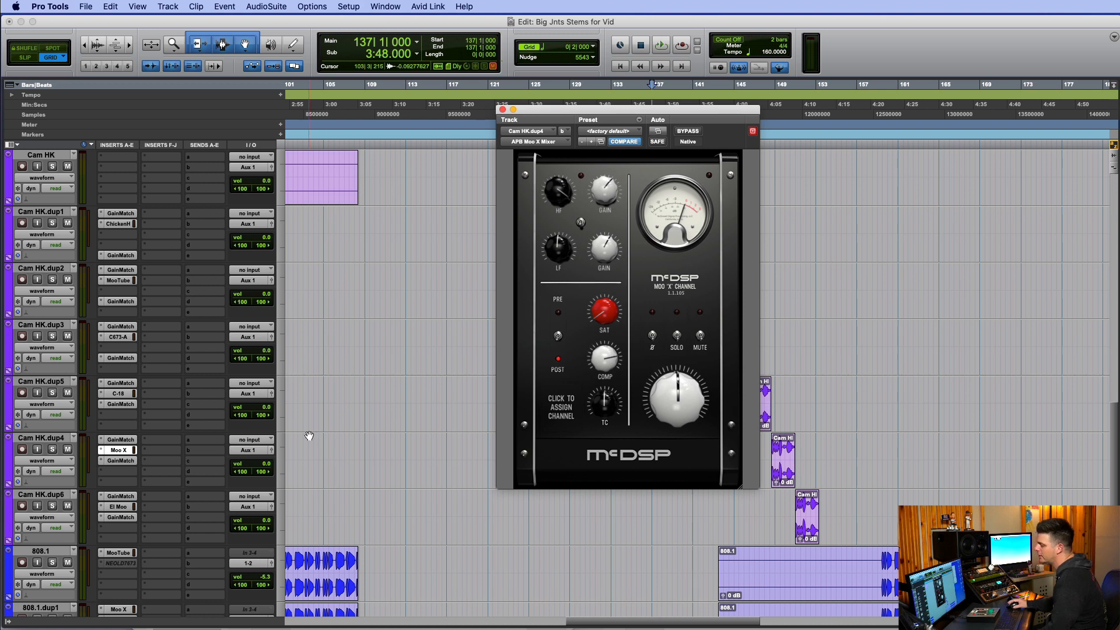
Move the Moo X window higher over the timeline to examine its controls, and close it.
{"action": "scroll", "coordinate": [309, 436], "scroll_direction": "down", "scroll_amount": 1}
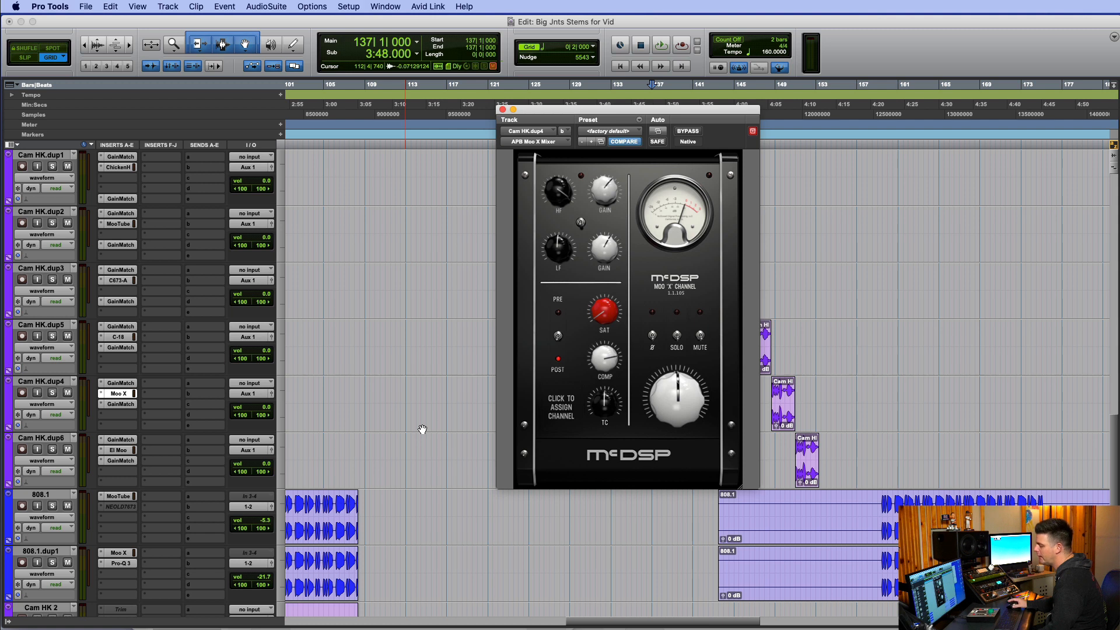
{"action": "left_click_drag", "start_coordinate": [694, 109], "coordinate": [700, 106]}
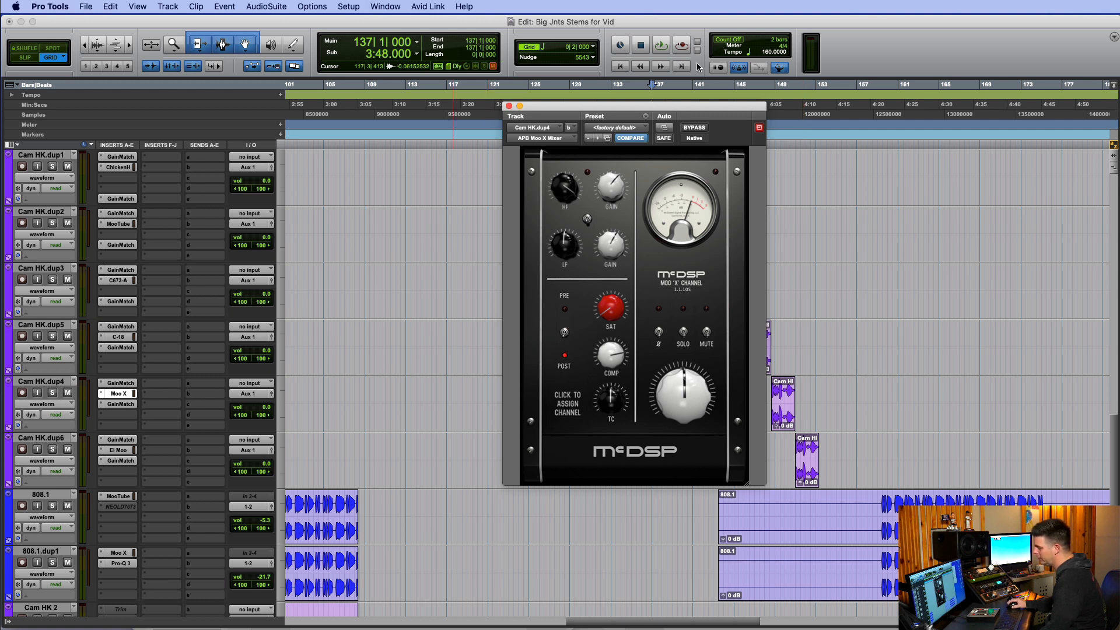
{"action": "left_click_drag", "start_coordinate": [697, 115], "coordinate": [726, 87]}
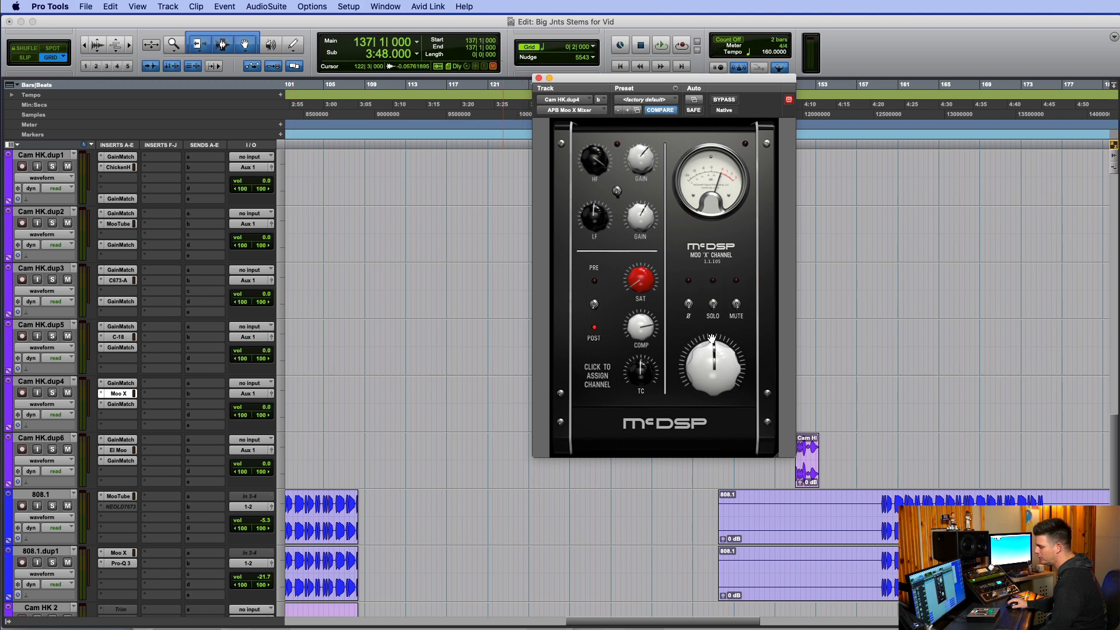
{"action": "left_click", "coordinate": [130, 393]}
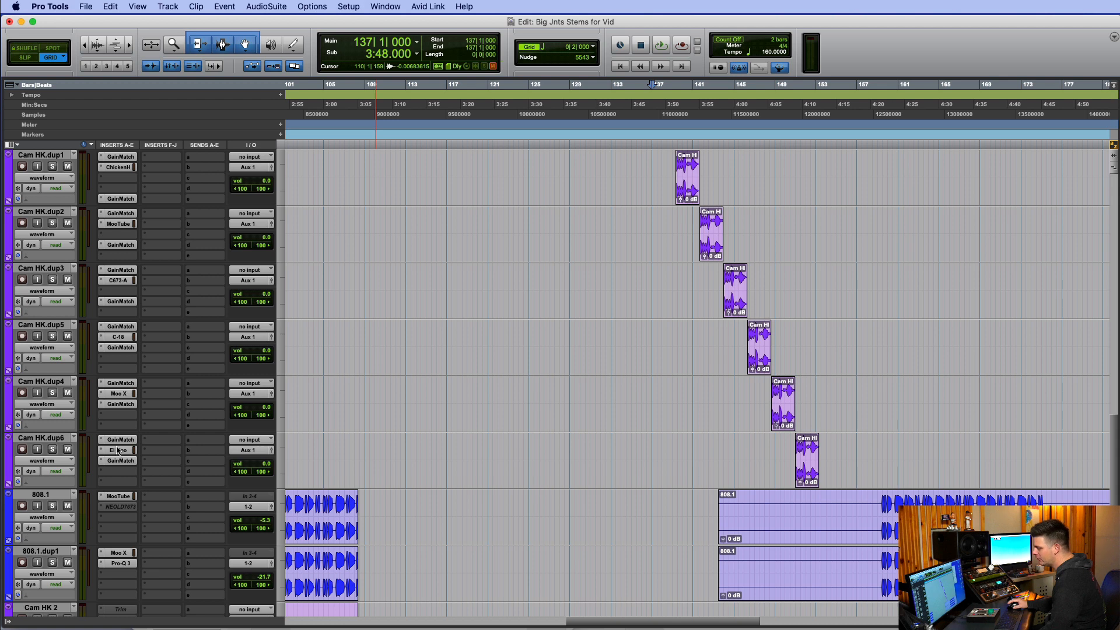
Show the El Moo limiter on Cam HK.dup6 and close it.
{"action": "left_click", "coordinate": [119, 451]}
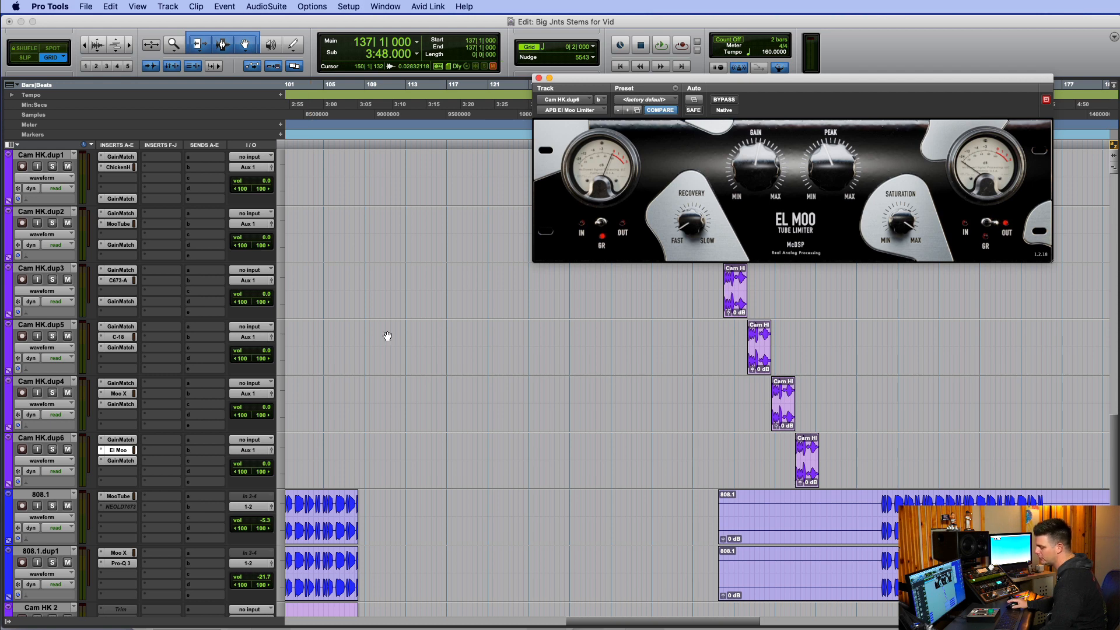
{"action": "left_click", "coordinate": [131, 452]}
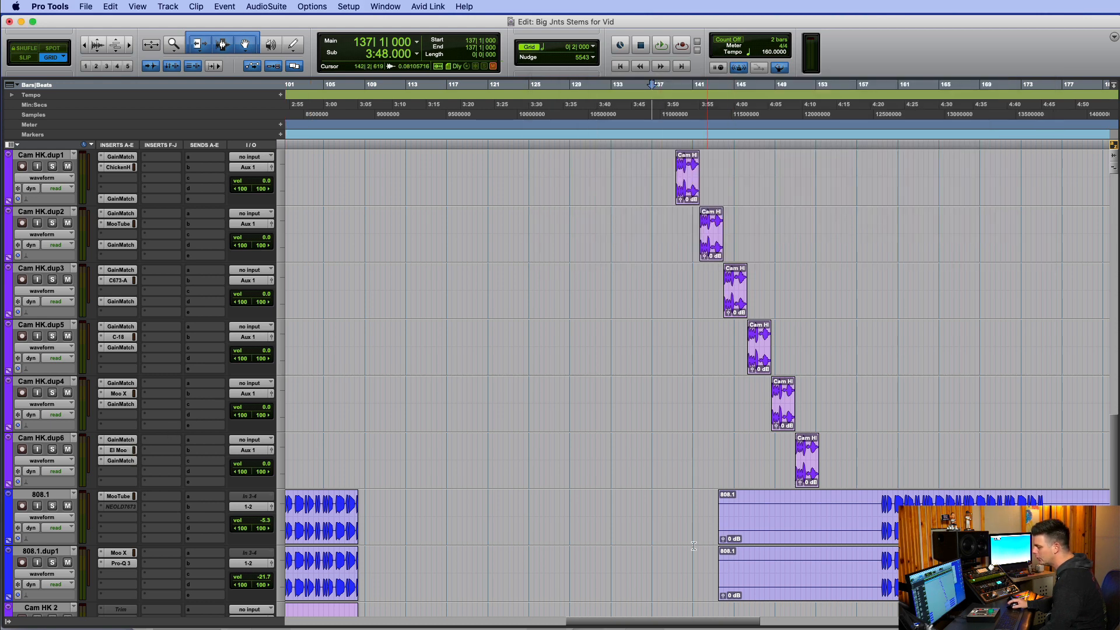
Highlight bars 137 to 157 from the HK track down to Cam HK.dup6, and return the cursor to bar 137 on Cam HK.dup1.
{"action": "scroll", "coordinate": [697, 522], "scroll_direction": "up", "scroll_amount": 2}
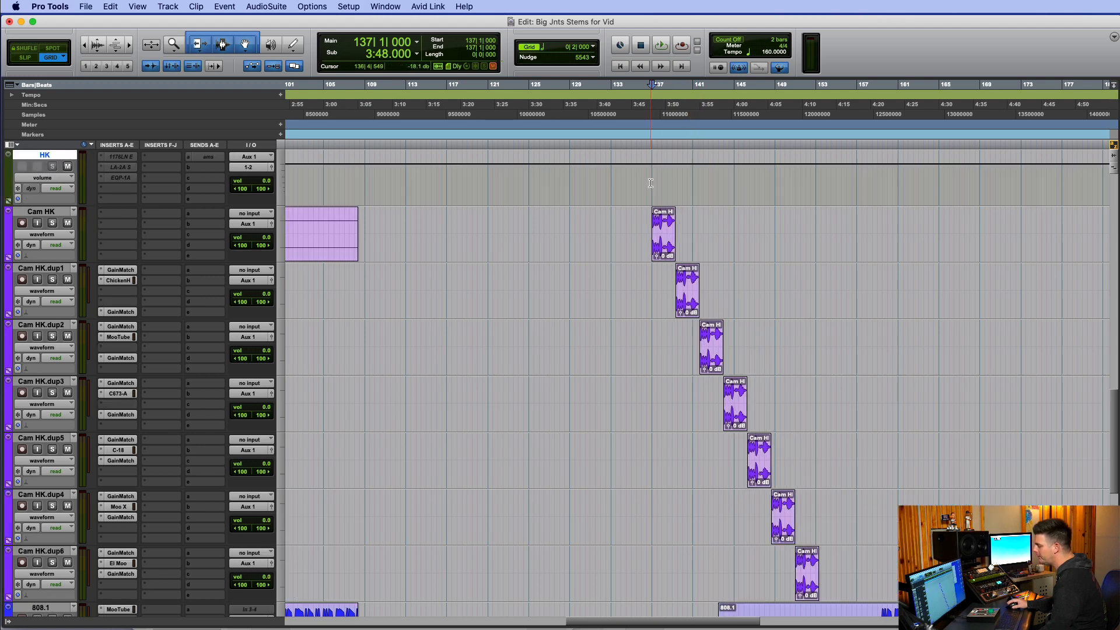
{"action": "left_click_drag", "start_coordinate": [651, 175], "coordinate": [855, 582]}
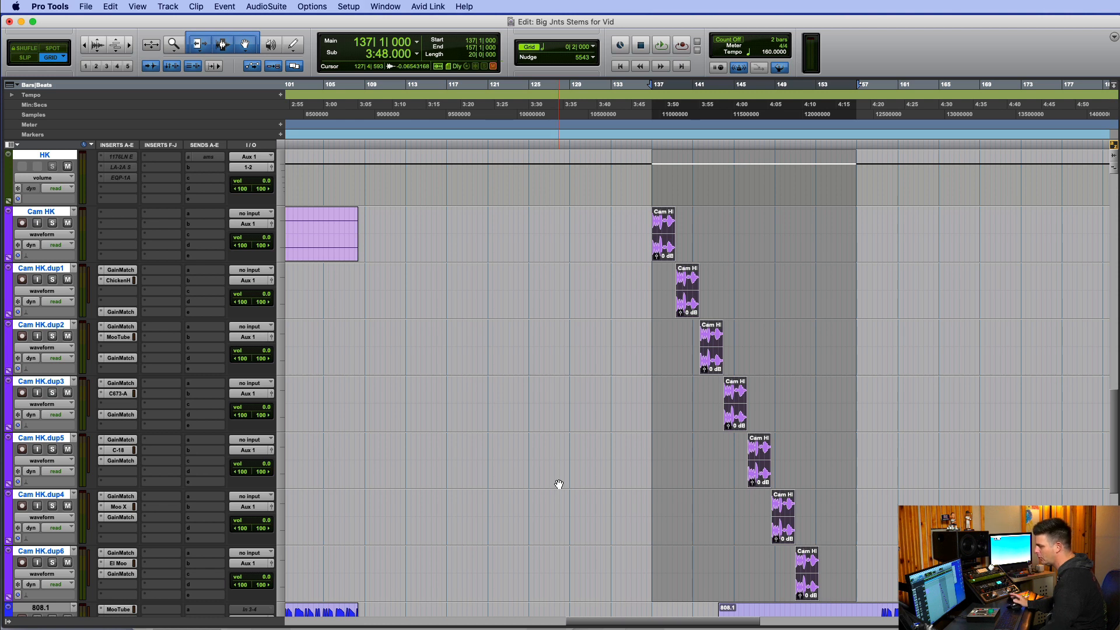
{"action": "left_click", "coordinate": [631, 286]}
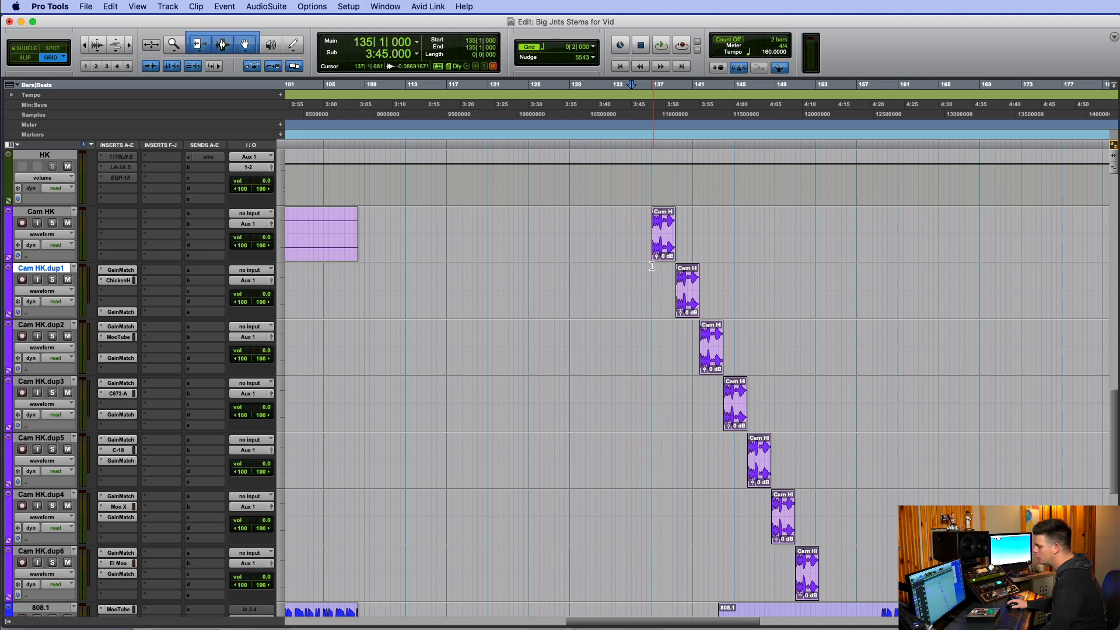
{"action": "left_click", "coordinate": [650, 282]}
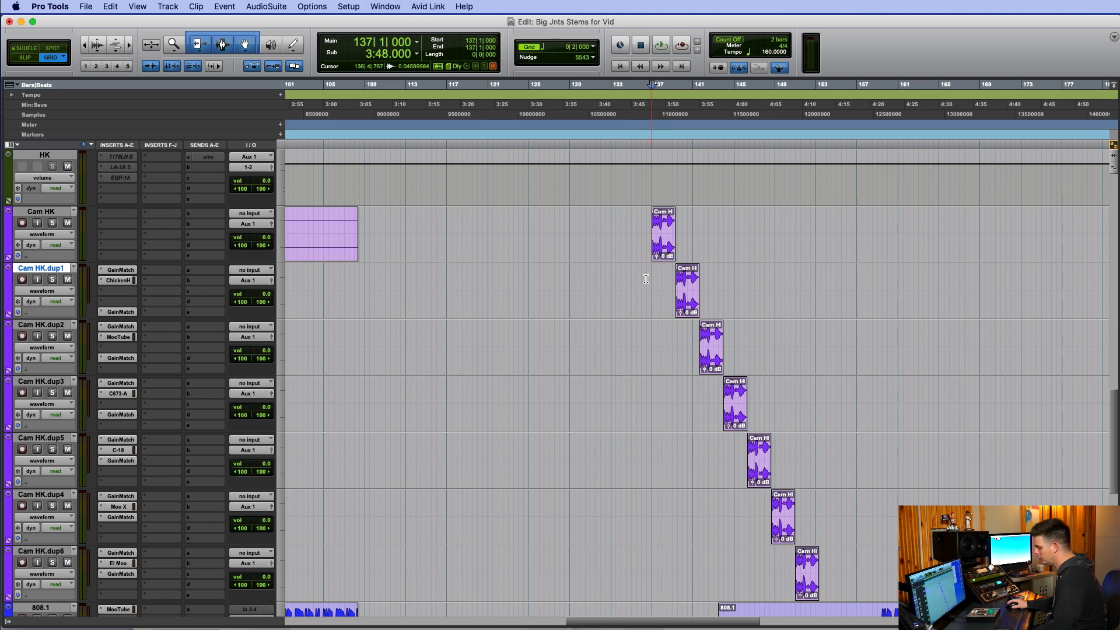
Select the unprocessed Cam HK clip at bar 137 and play it back.
{"action": "left_click", "coordinate": [663, 248]}
{"action": "key", "text": "space"}
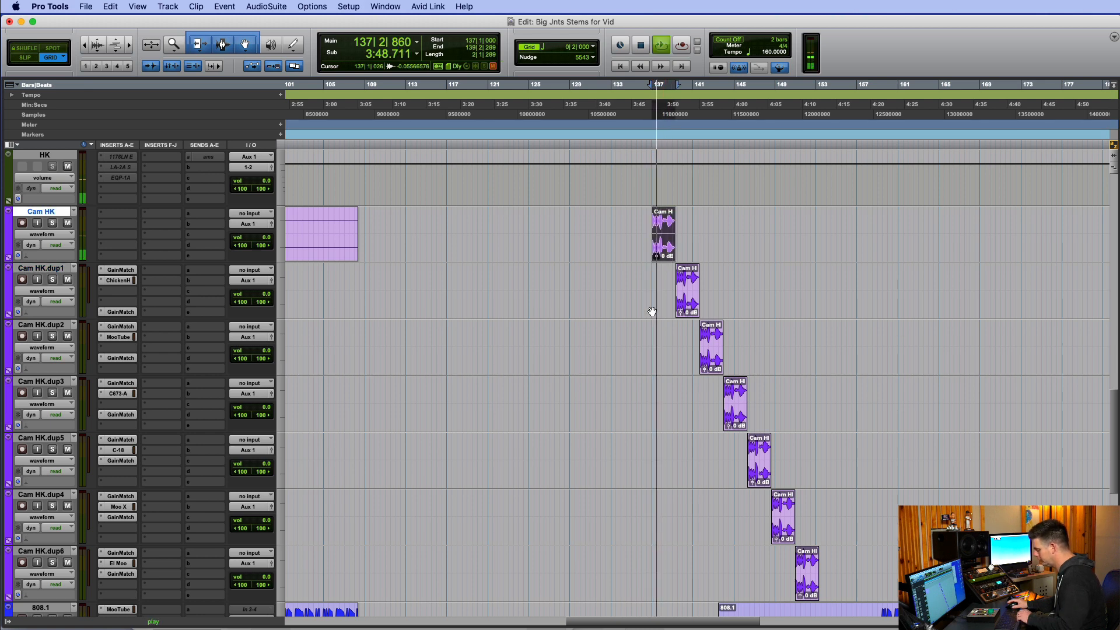
{"action": "key", "text": "t"}
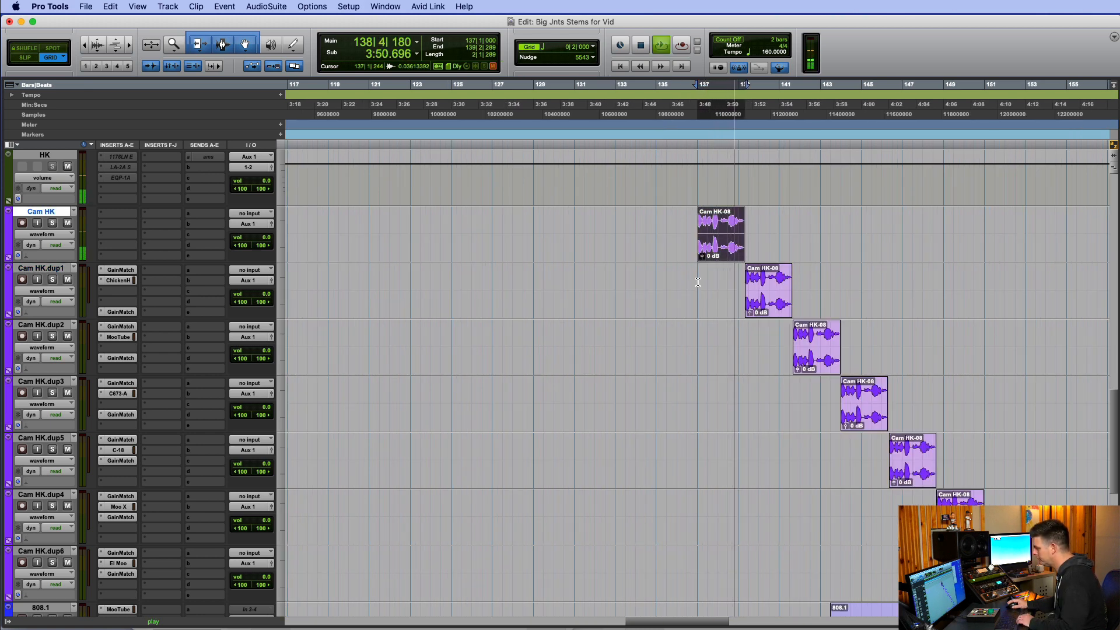
{"action": "key", "text": "space"}
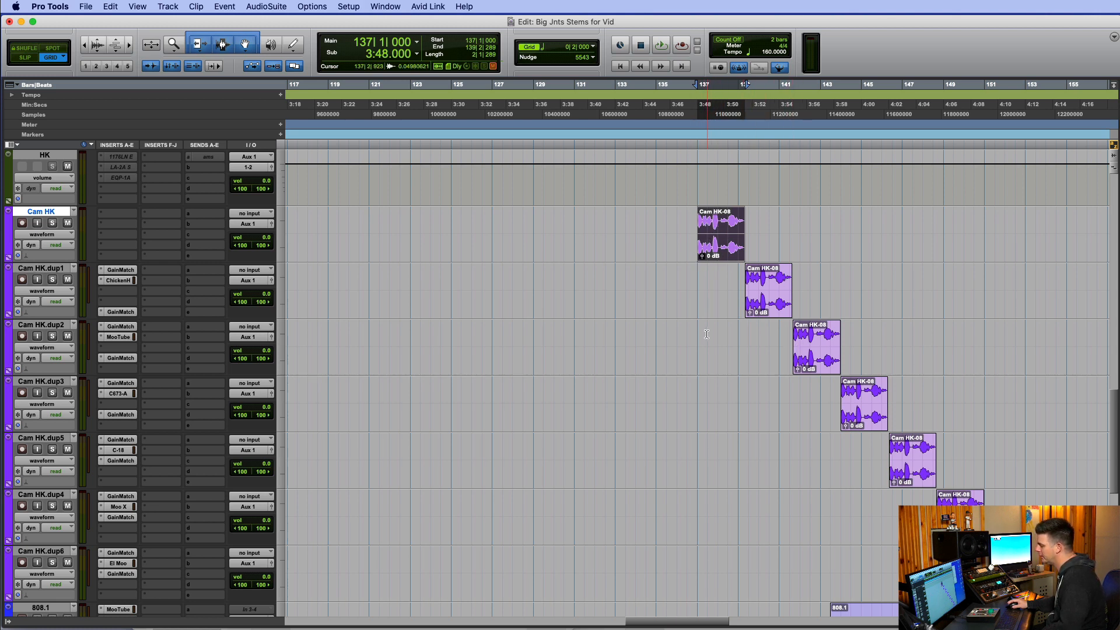
Select the staggered clips on the duplicate tracks Cam HK.dup1 through Cam HK.dup6, starting at bar 137.
{"action": "left_click", "coordinate": [699, 284]}
{"action": "key", "text": "super+bracketleft"}
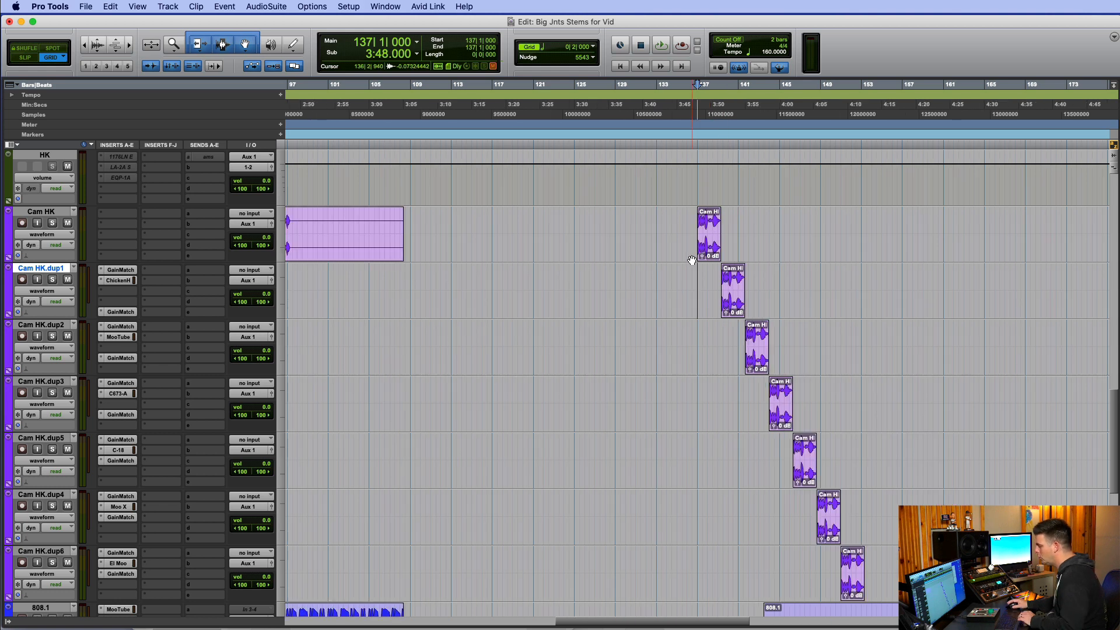
{"action": "left_click_drag", "start_coordinate": [696, 266], "coordinate": [865, 579]}
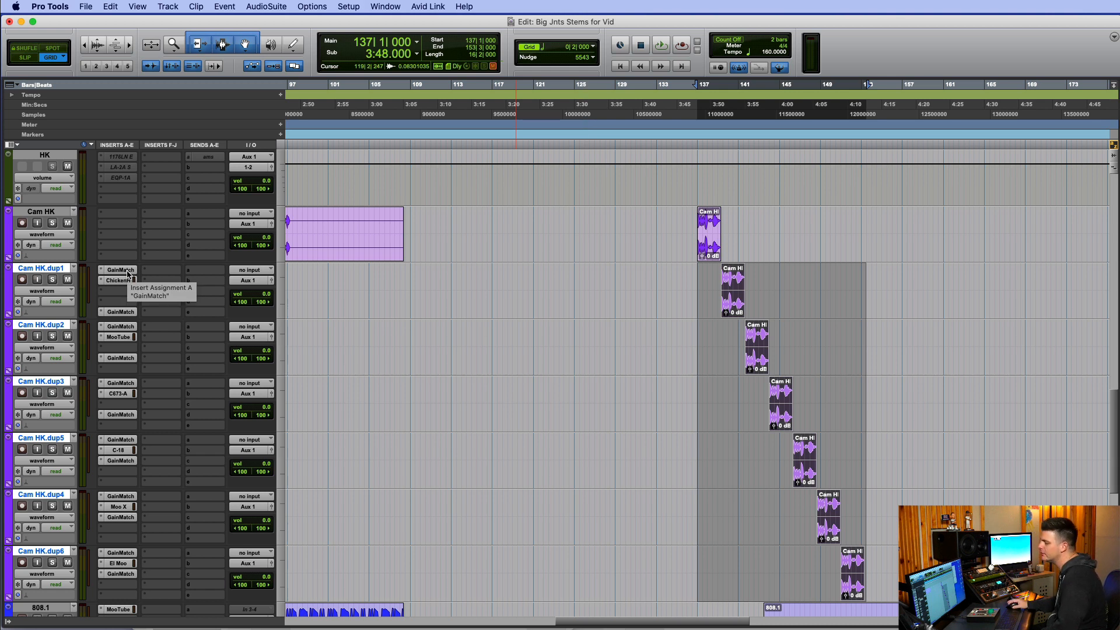
Show the GainMatch before and after instances surrounding the ChickenHead compressor on Cam HK.dup1.
{"action": "left_click", "coordinate": [127, 313]}
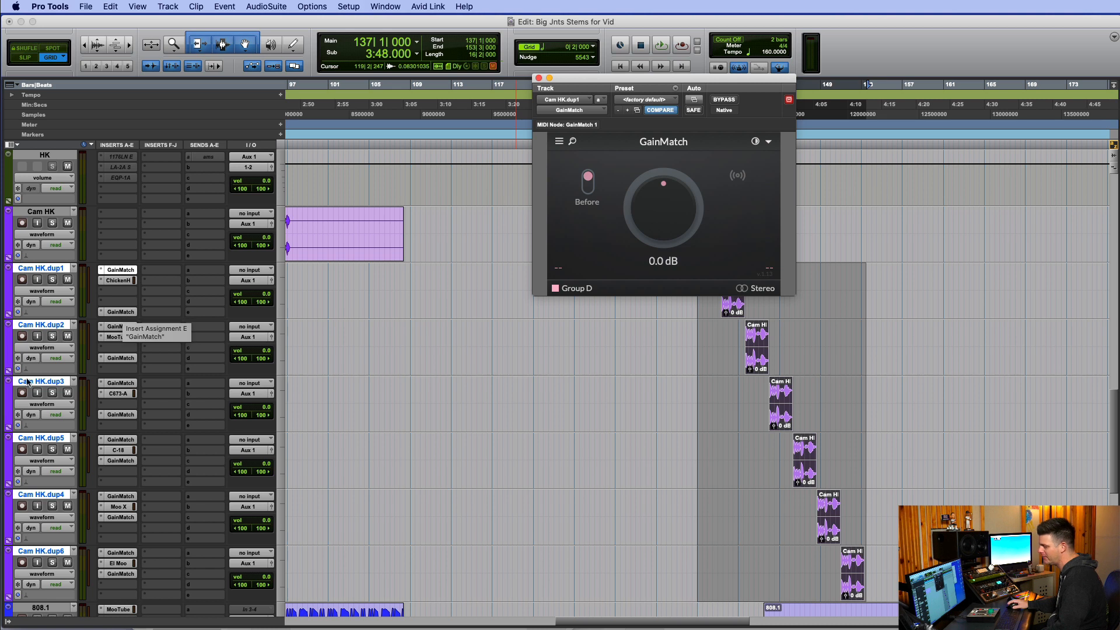
{"action": "left_click", "coordinate": [130, 313]}
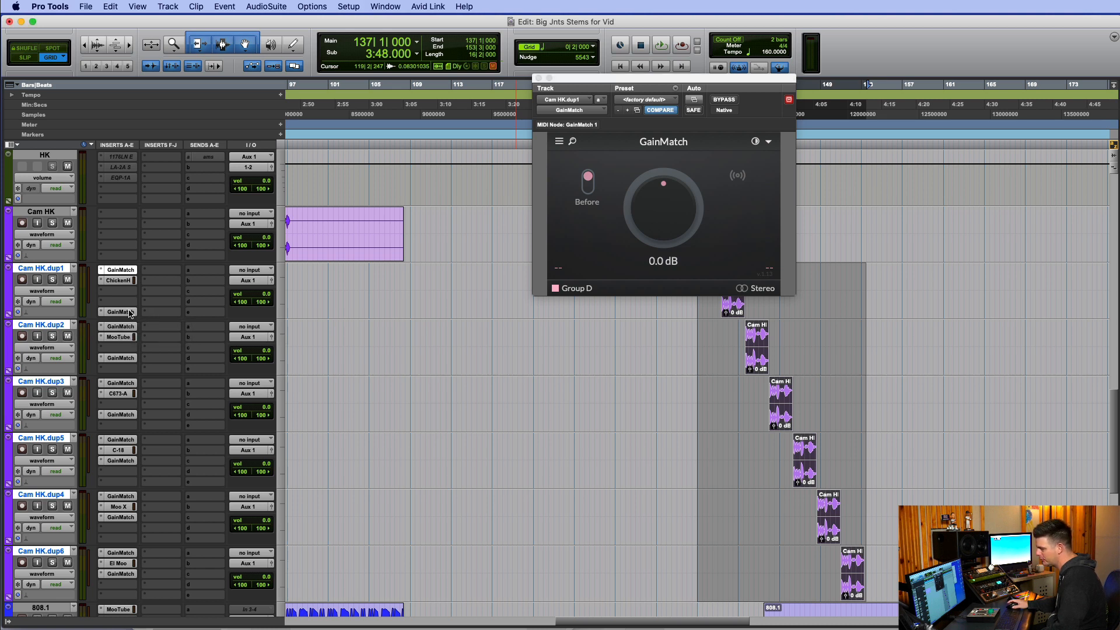
{"action": "left_click", "coordinate": [129, 314]}
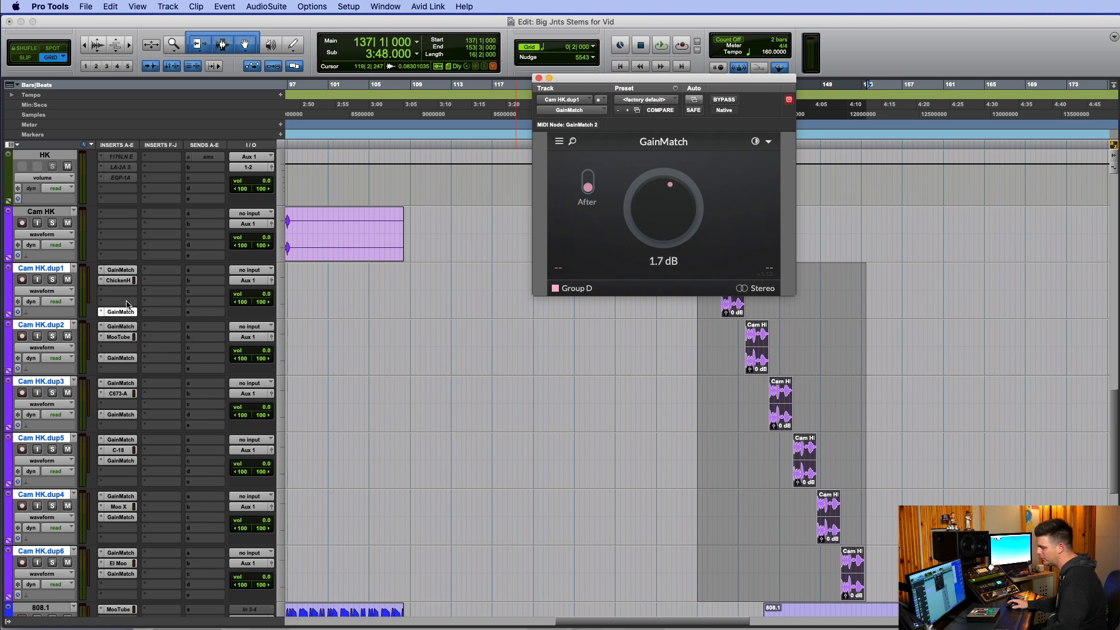
{"action": "left_click", "coordinate": [130, 271]}
{"action": "left_click", "coordinate": [129, 271]}
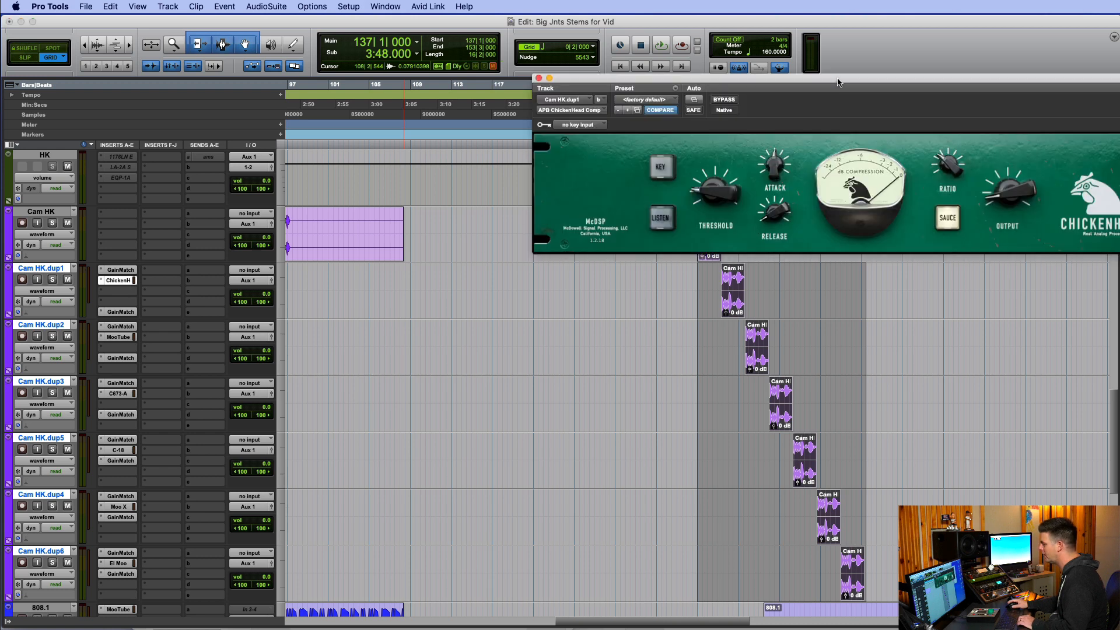
Play the staggered clips from bar 137 while showing ChickenHead, Moo Tube, C673-A, C-18, Moo X and El Moo in turn, then stop playback.
{"action": "left_click_drag", "start_coordinate": [837, 80], "coordinate": [667, 7]}
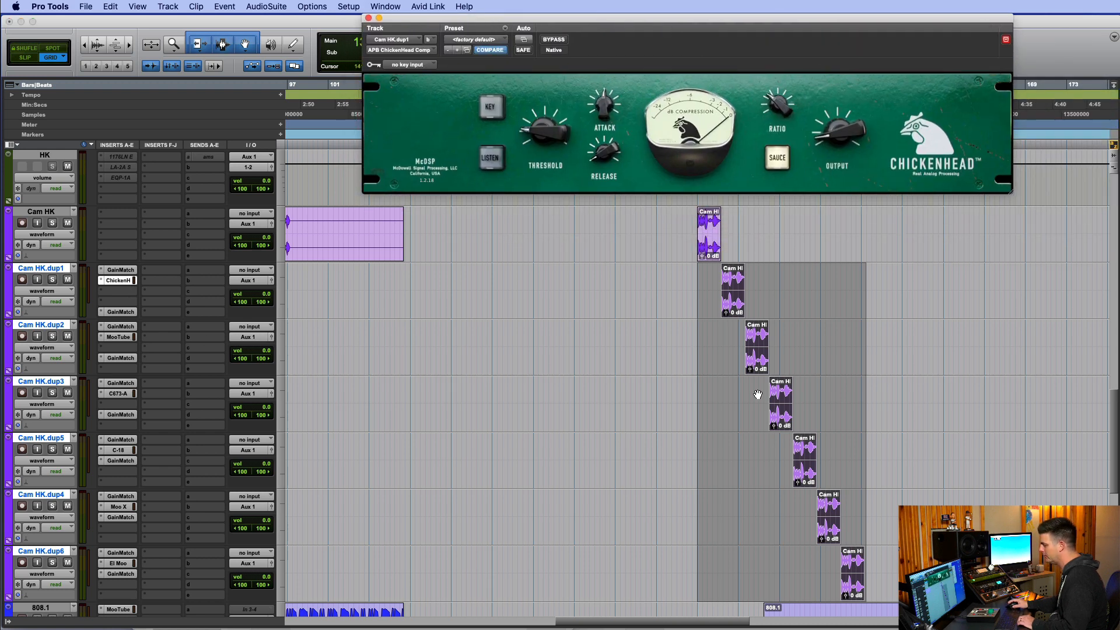
{"action": "key", "text": "space"}
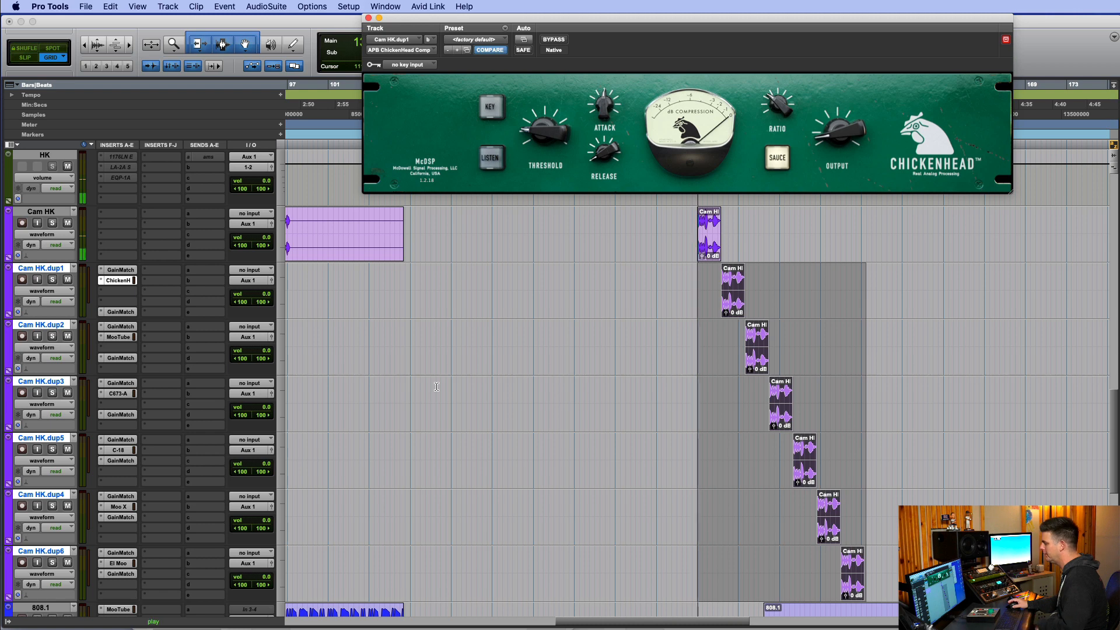
{"action": "left_click", "coordinate": [127, 339]}
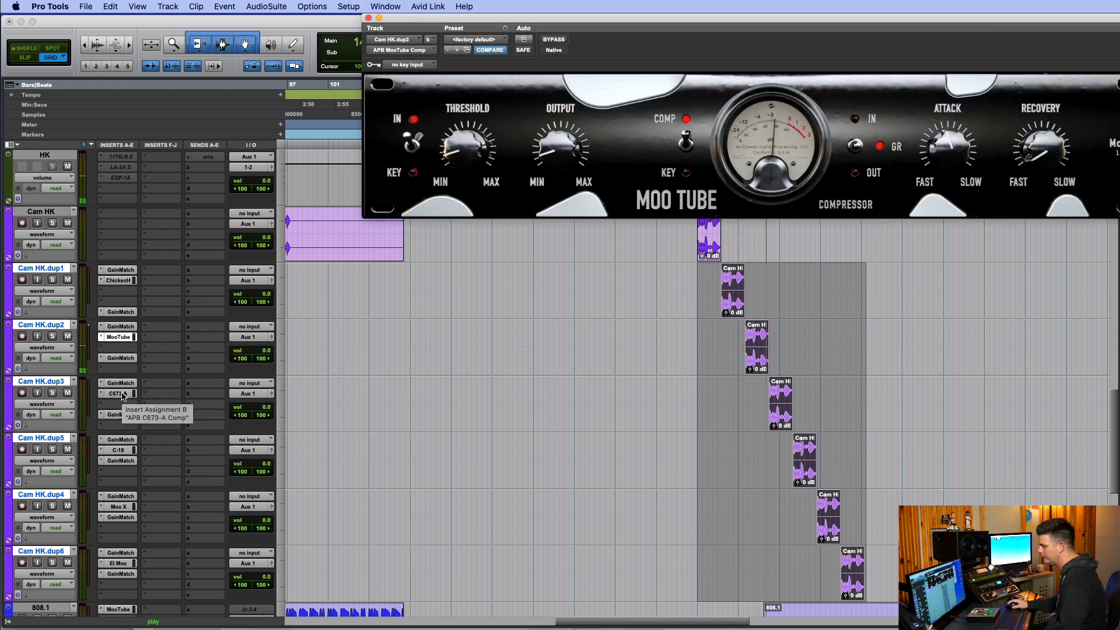
{"action": "left_click", "coordinate": [123, 397]}
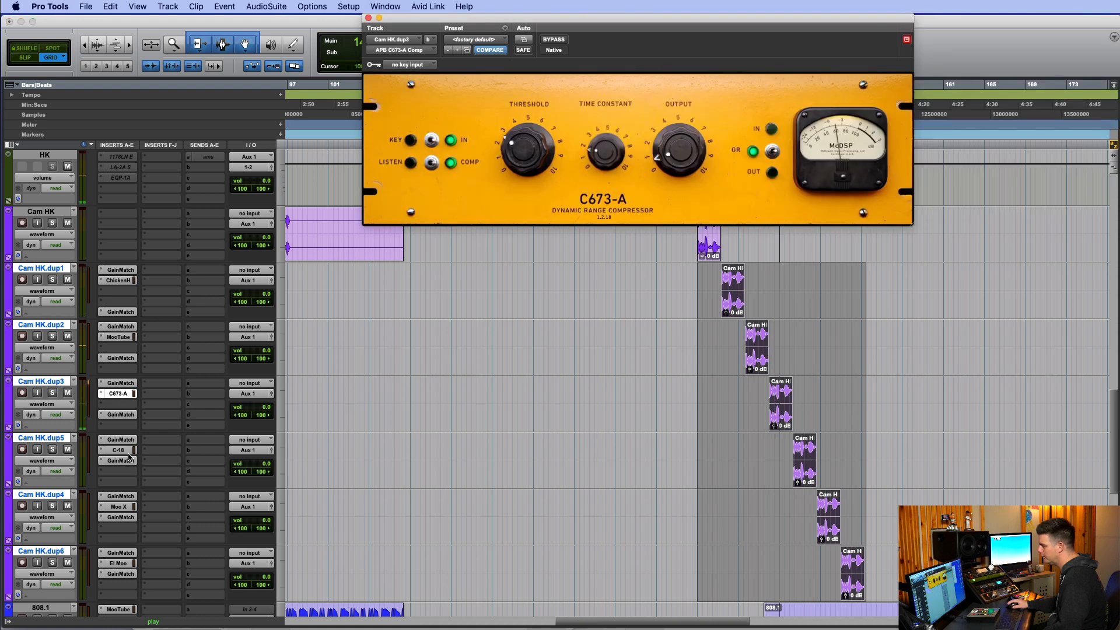
{"action": "left_click", "coordinate": [129, 454]}
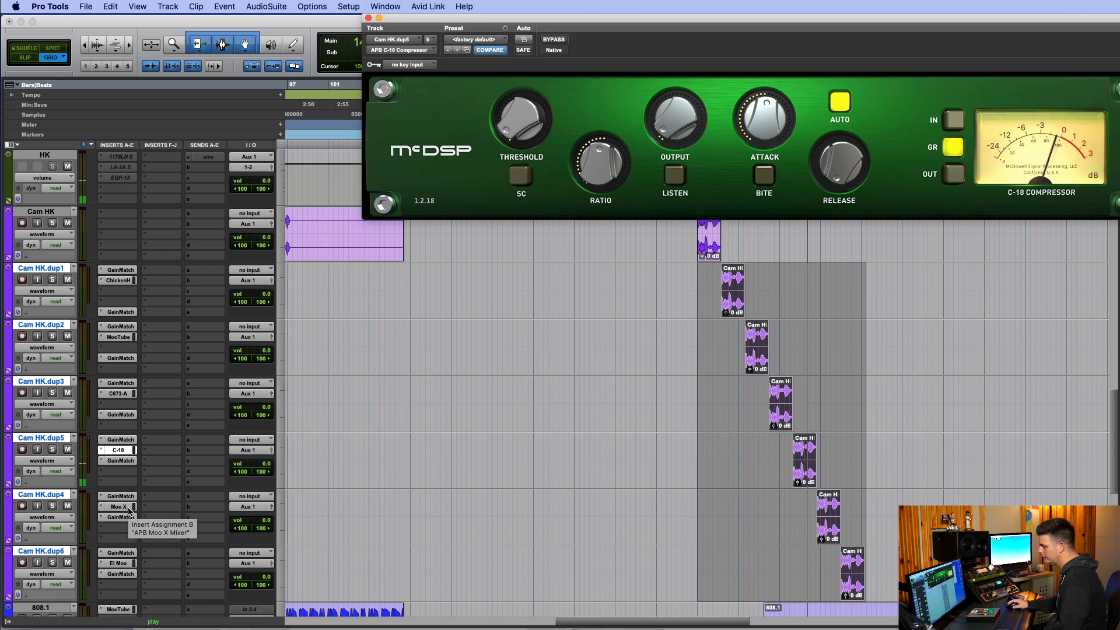
{"action": "left_click", "coordinate": [129, 509]}
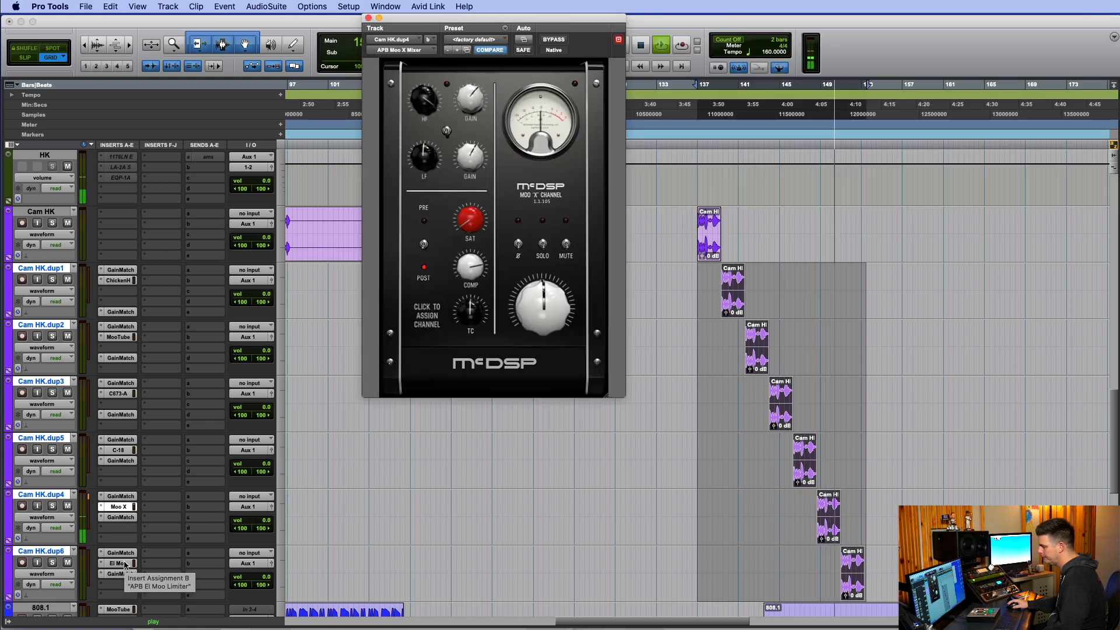
{"action": "left_click", "coordinate": [125, 565]}
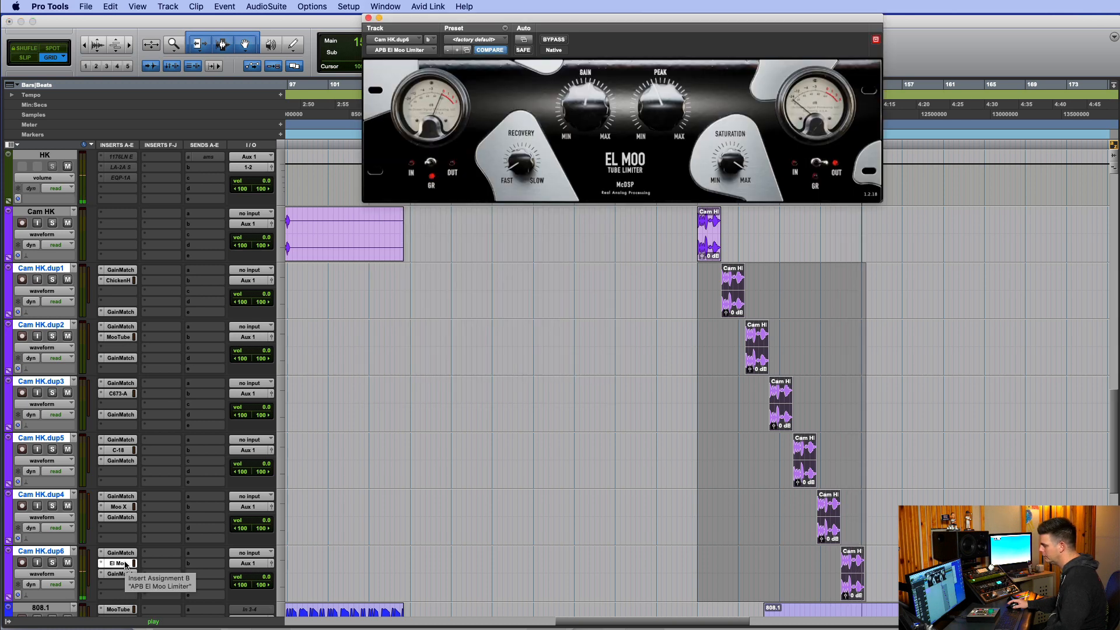
{"action": "left_click", "coordinate": [125, 564]}
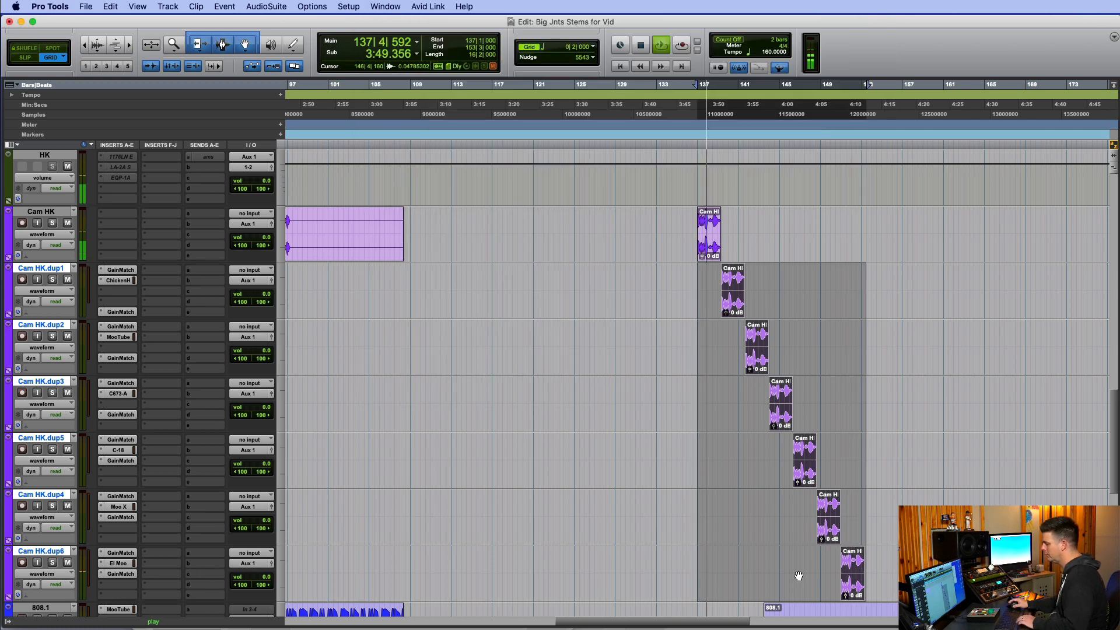
{"action": "key", "text": "space"}
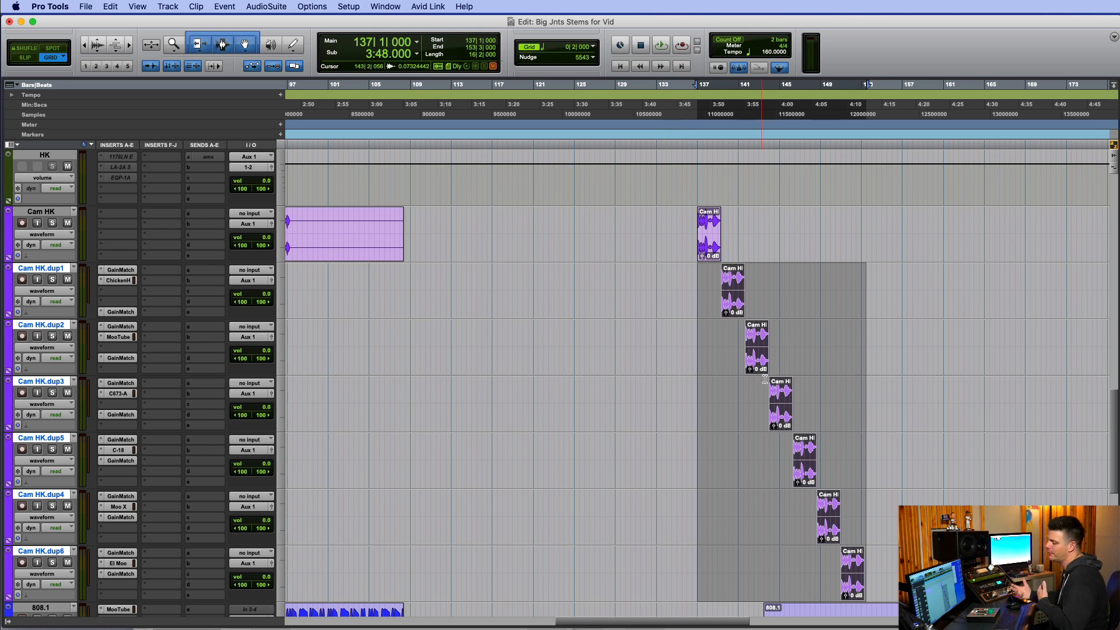
Select the unprocessed Cam HK clip together with the Cam HK.dup1 clip and play both back from bar 137 for comparison.
{"action": "left_click", "coordinate": [665, 295]}
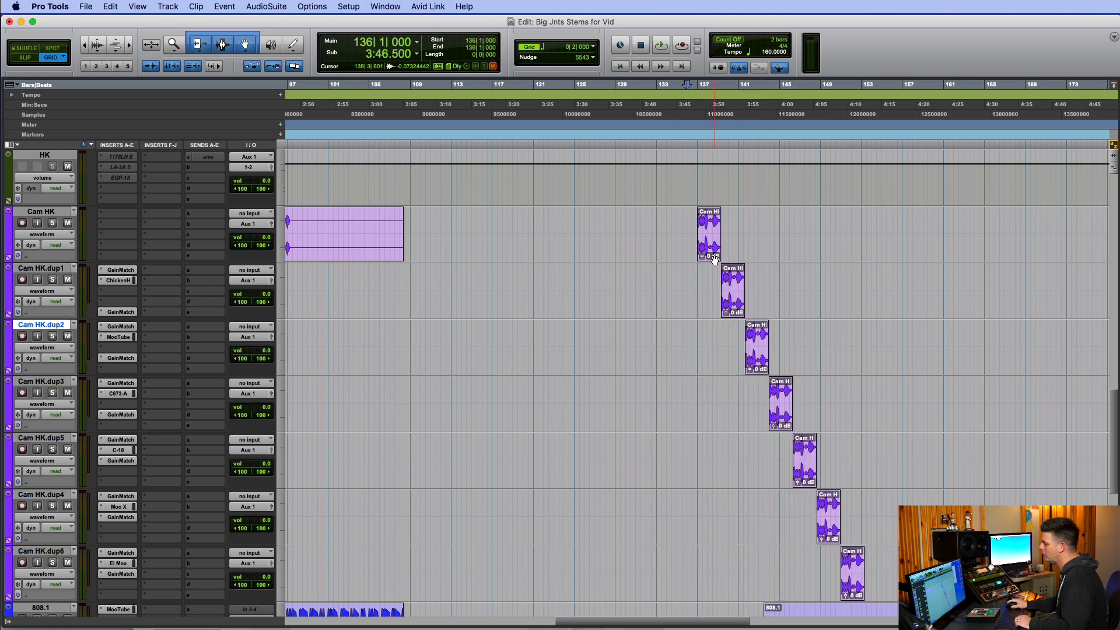
{"action": "left_click", "coordinate": [710, 252]}
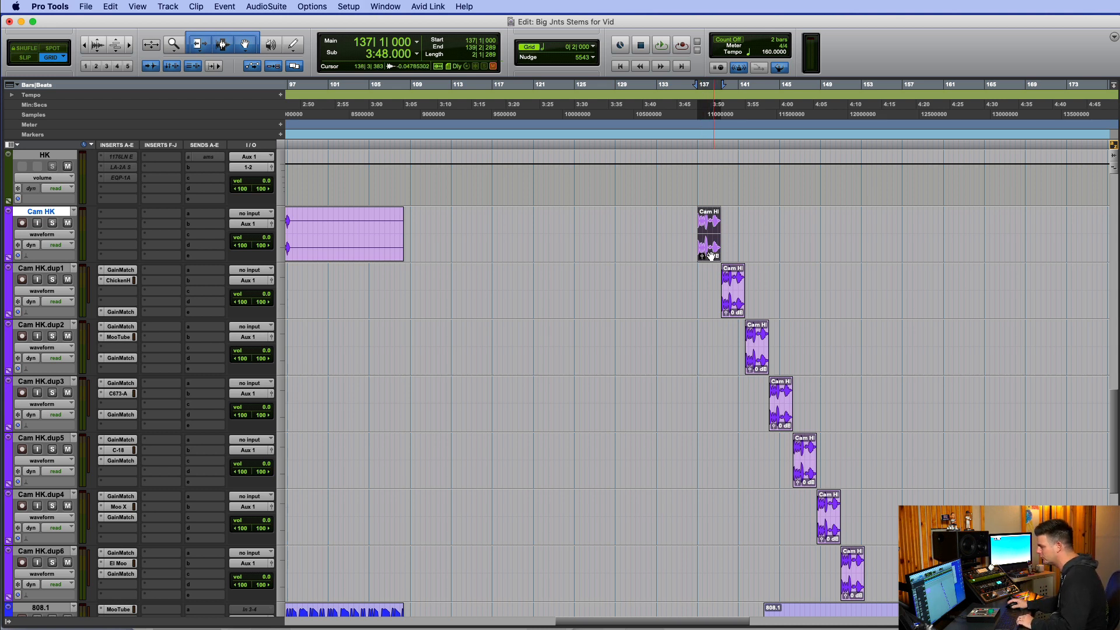
{"action": "left_click", "coordinate": [740, 310], "text": "shift"}
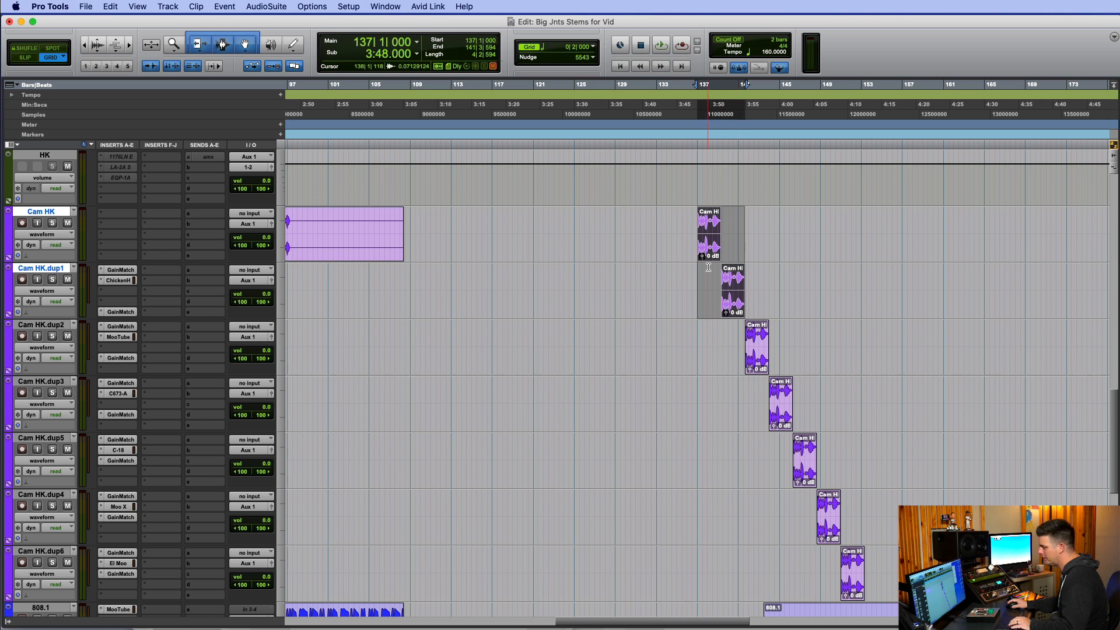
{"action": "key", "text": "space"}
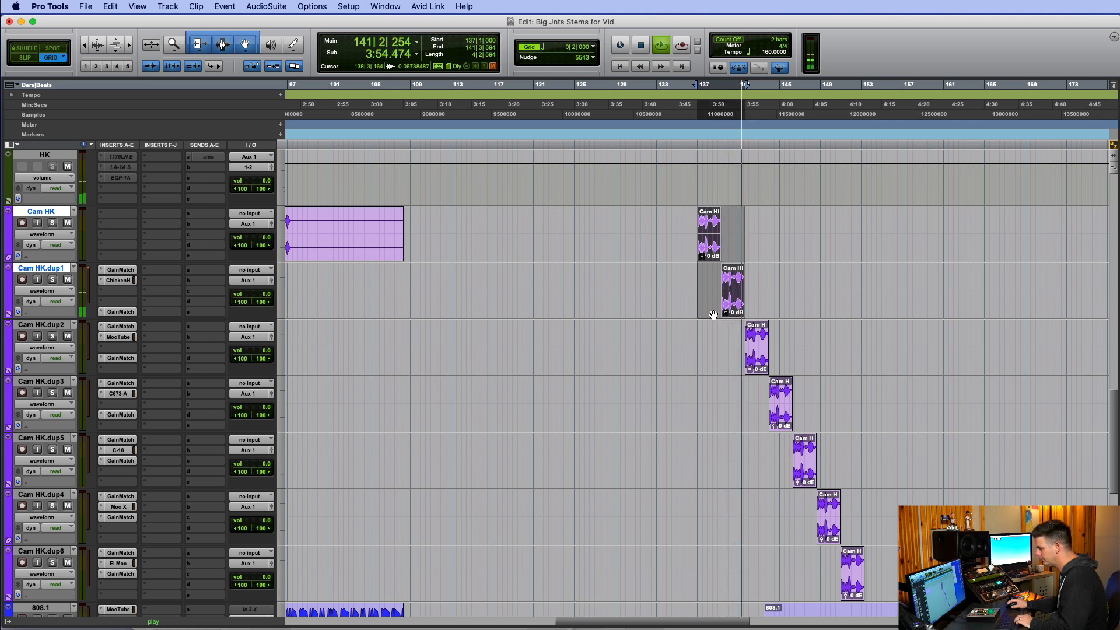
{"action": "key", "text": "space"}
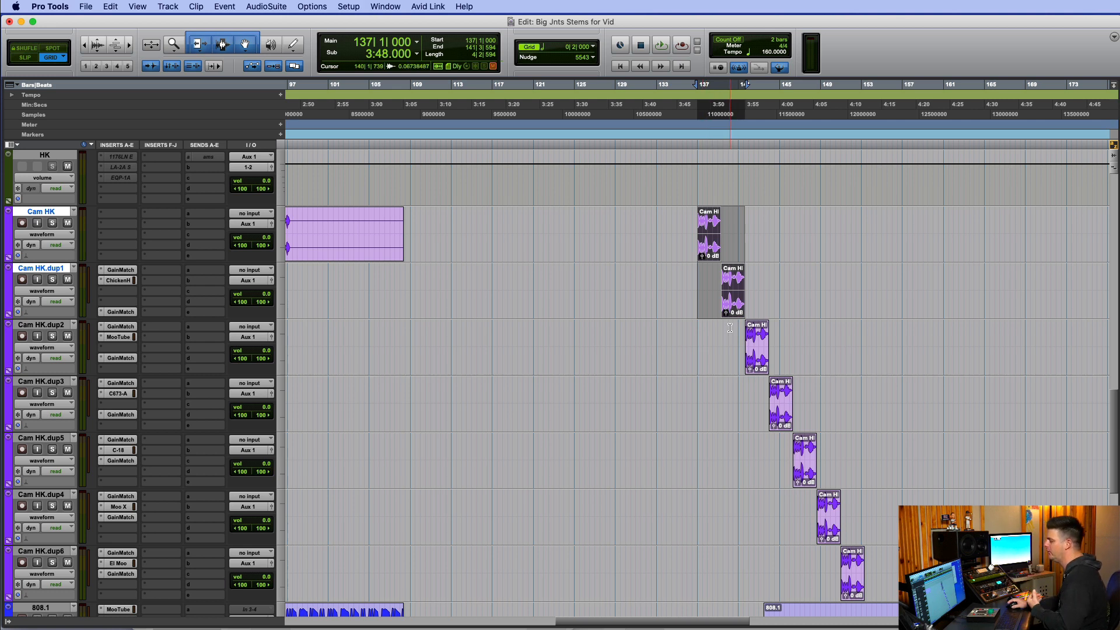
Clear the clip selection, and show the ChickenHead compressor on Cam HK.dup1 and close it.
{"action": "left_click", "coordinate": [729, 352]}
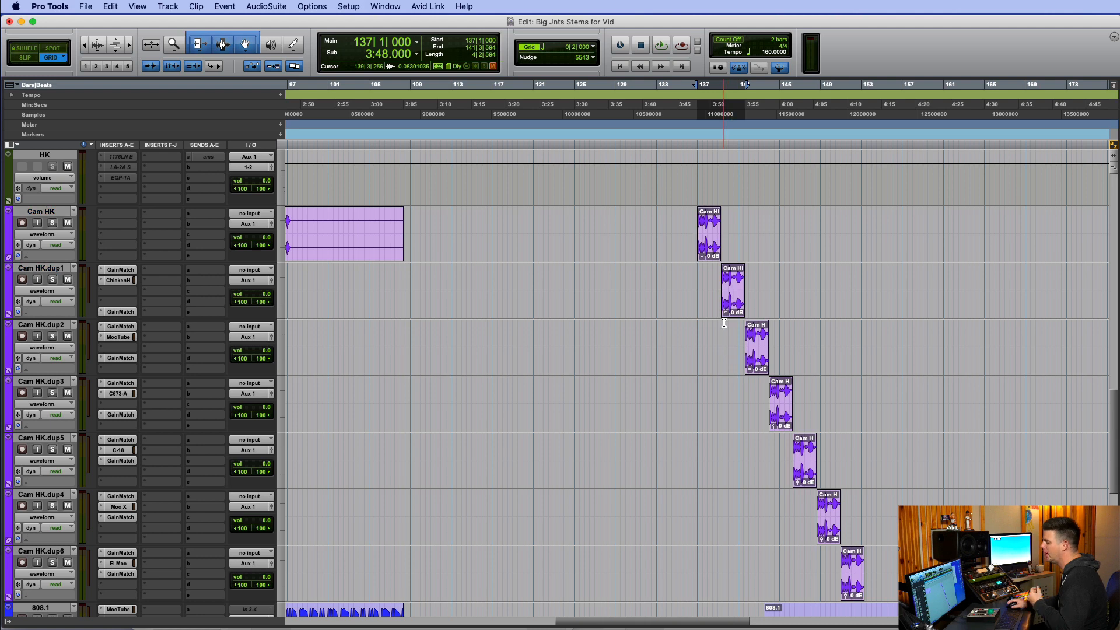
{"action": "left_click", "coordinate": [118, 280]}
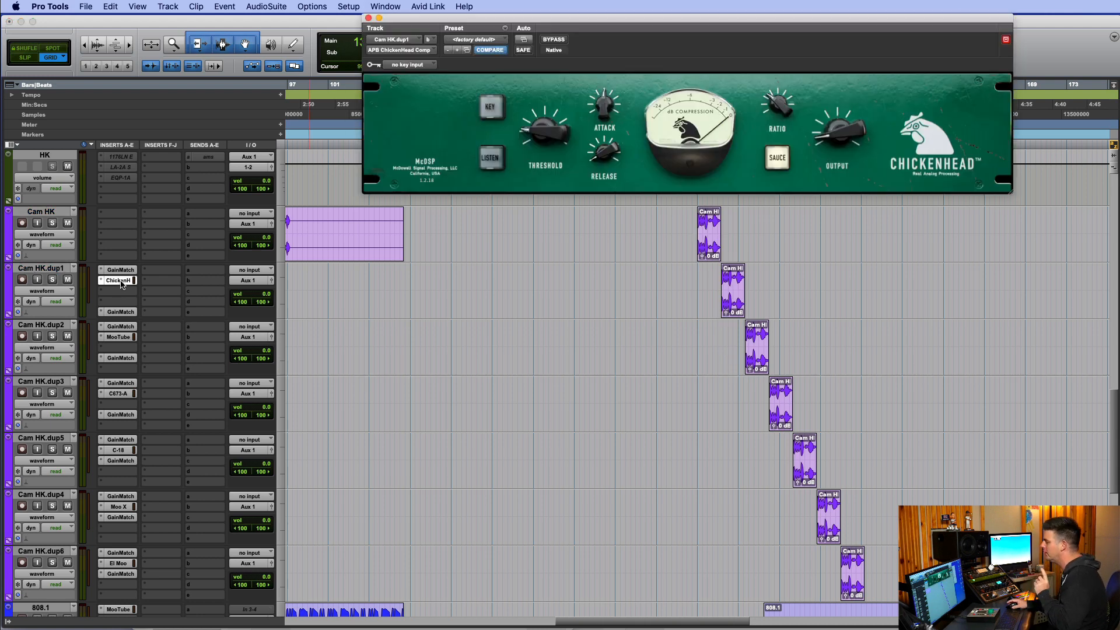
{"action": "left_click", "coordinate": [119, 281]}
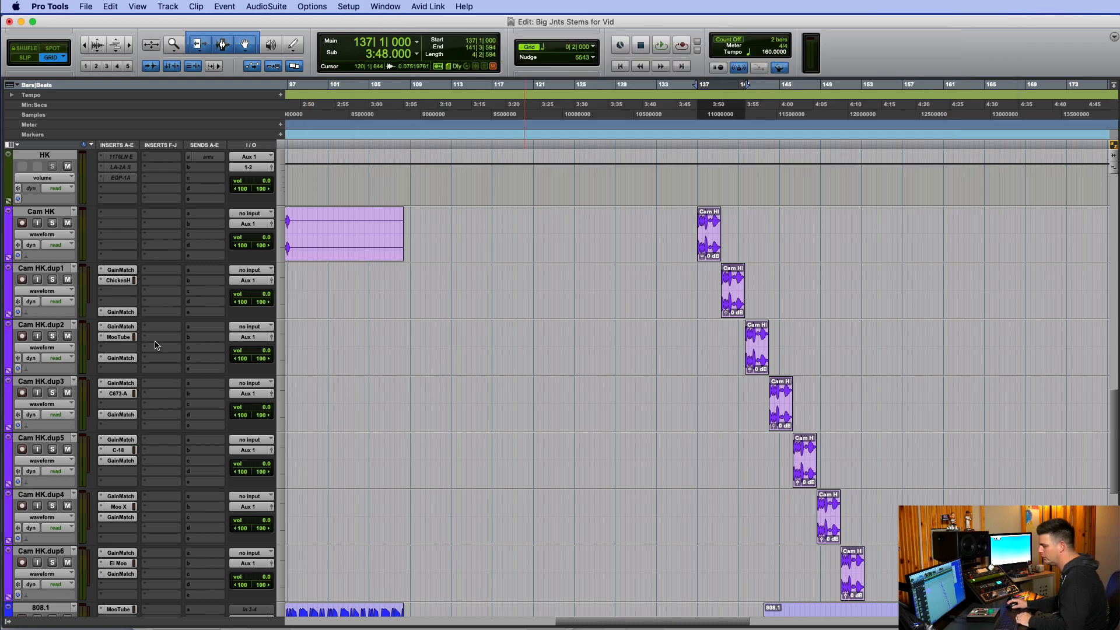
Show the Moo Tube compressor on Cam HK.dup2 and compare the unprocessed Cam HK clip with the Cam HK.dup2 clip in playback.
{"action": "left_click", "coordinate": [118, 337]}
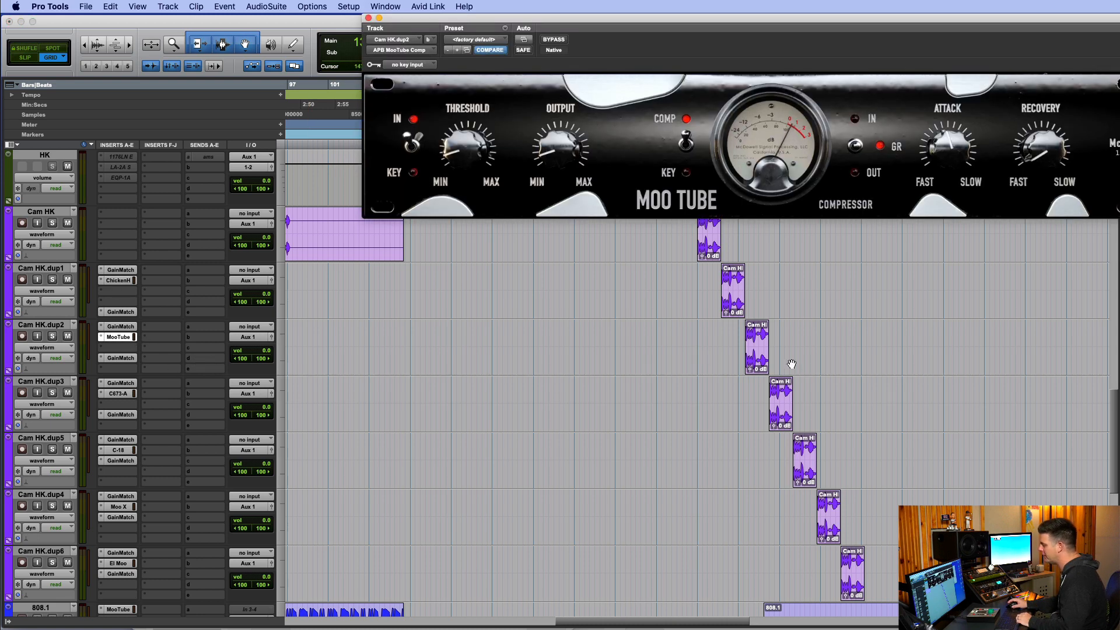
{"action": "left_click", "coordinate": [752, 365]}
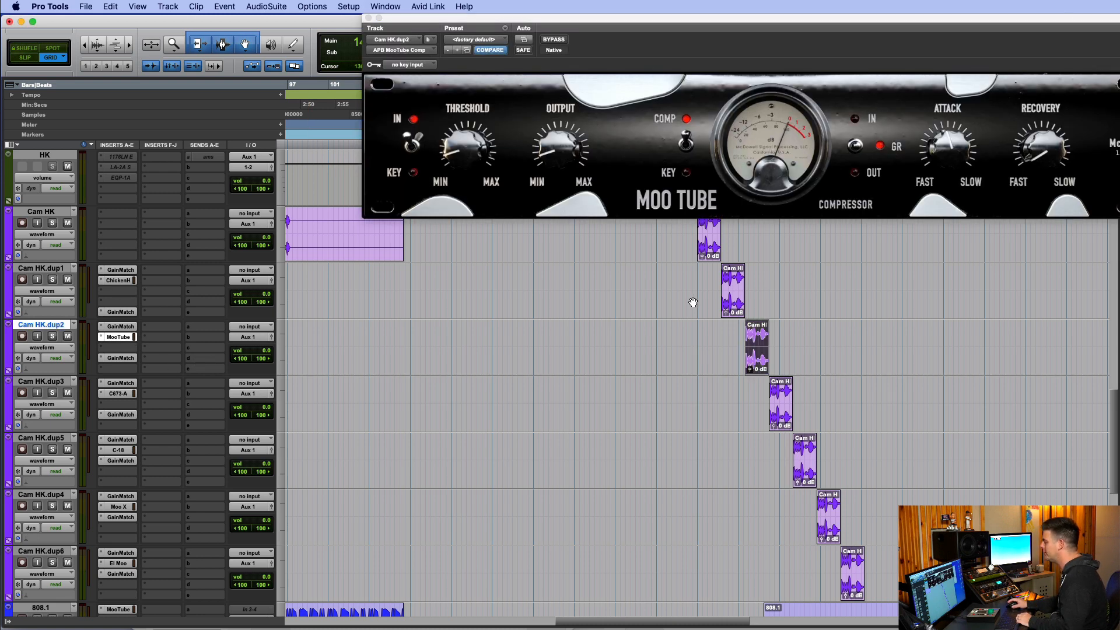
{"action": "left_click", "coordinate": [709, 257]}
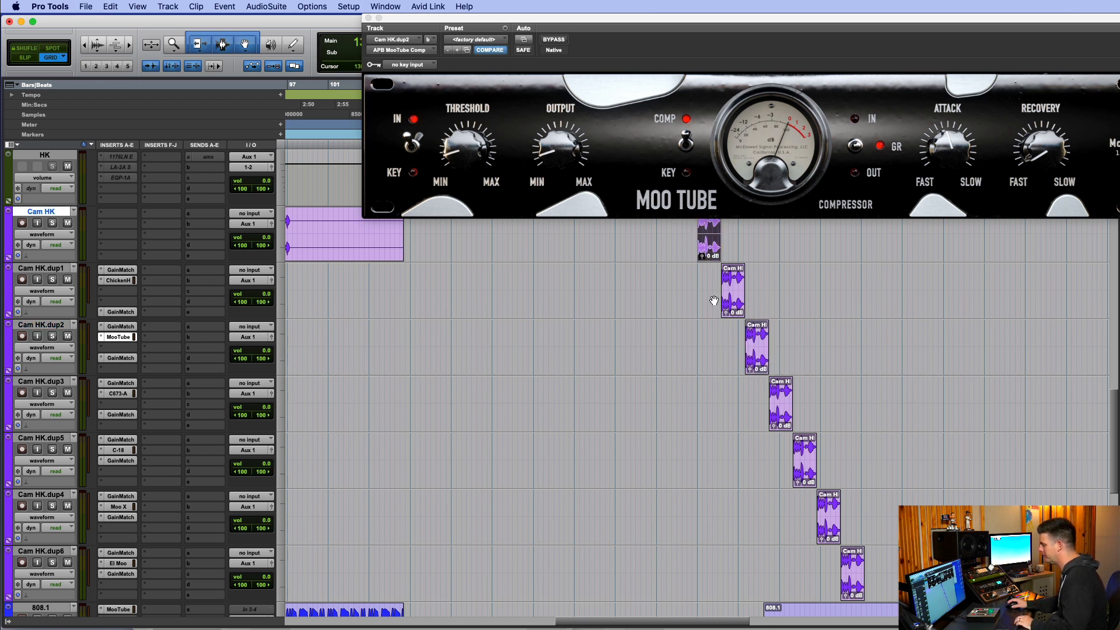
{"action": "key", "text": "space"}
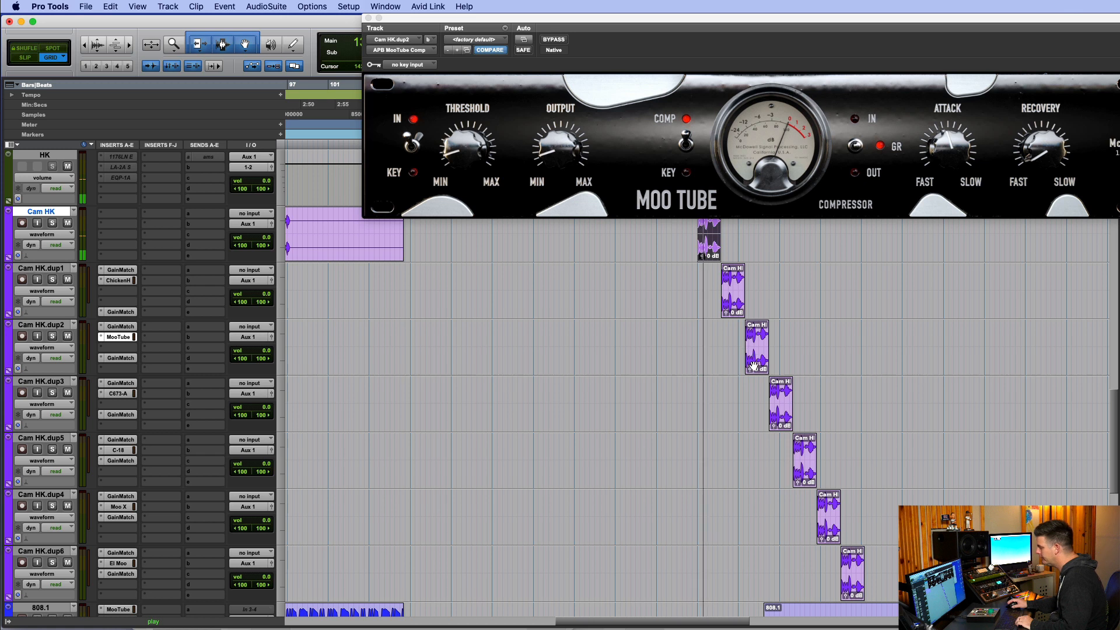
{"action": "left_click", "coordinate": [754, 365]}
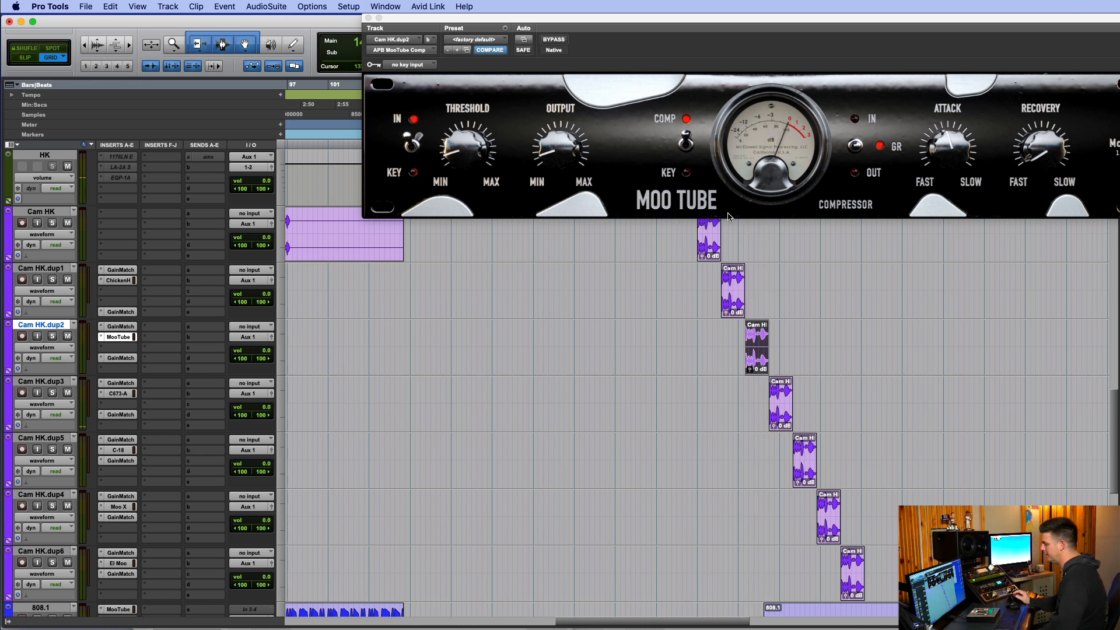
{"action": "left_click", "coordinate": [709, 250]}
Show the C673-A compressor on Cam HK.dup3 and play the unprocessed Cam HK clip followed by the Cam HK.dup3 clip.
{"action": "left_click", "coordinate": [787, 421]}
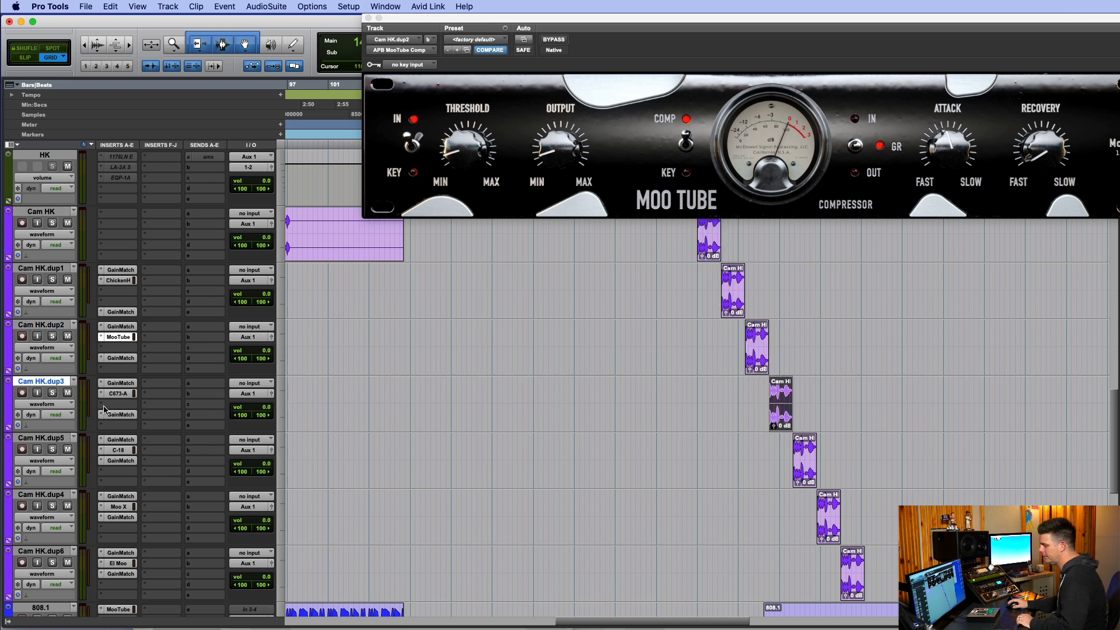
{"action": "left_click", "coordinate": [119, 393]}
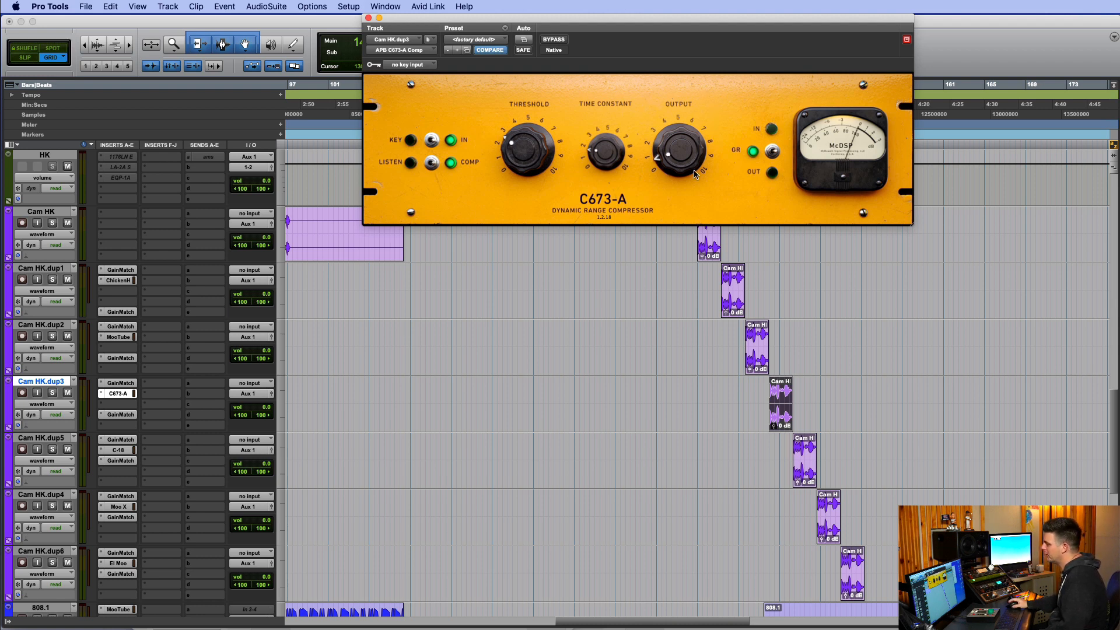
{"action": "left_click", "coordinate": [714, 254]}
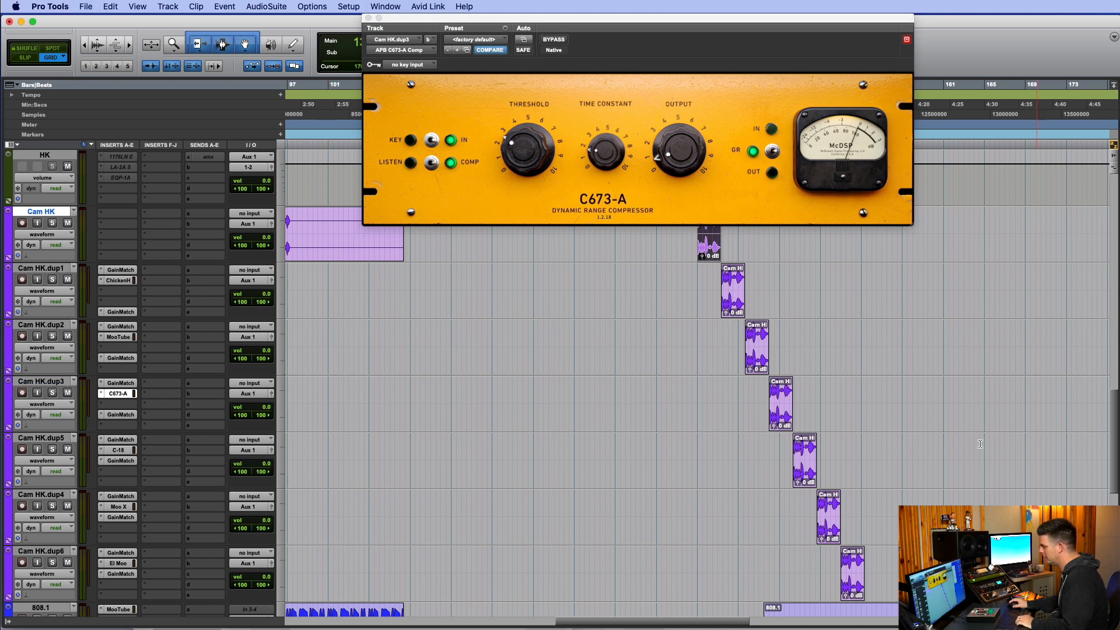
{"action": "key", "text": "space"}
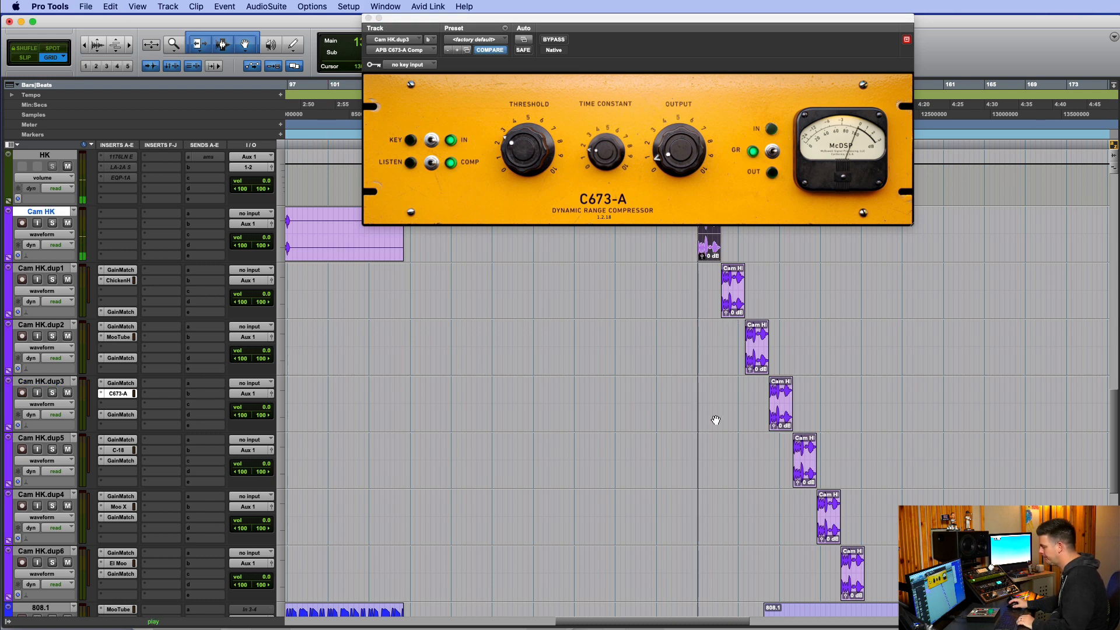
{"action": "left_click", "coordinate": [777, 420]}
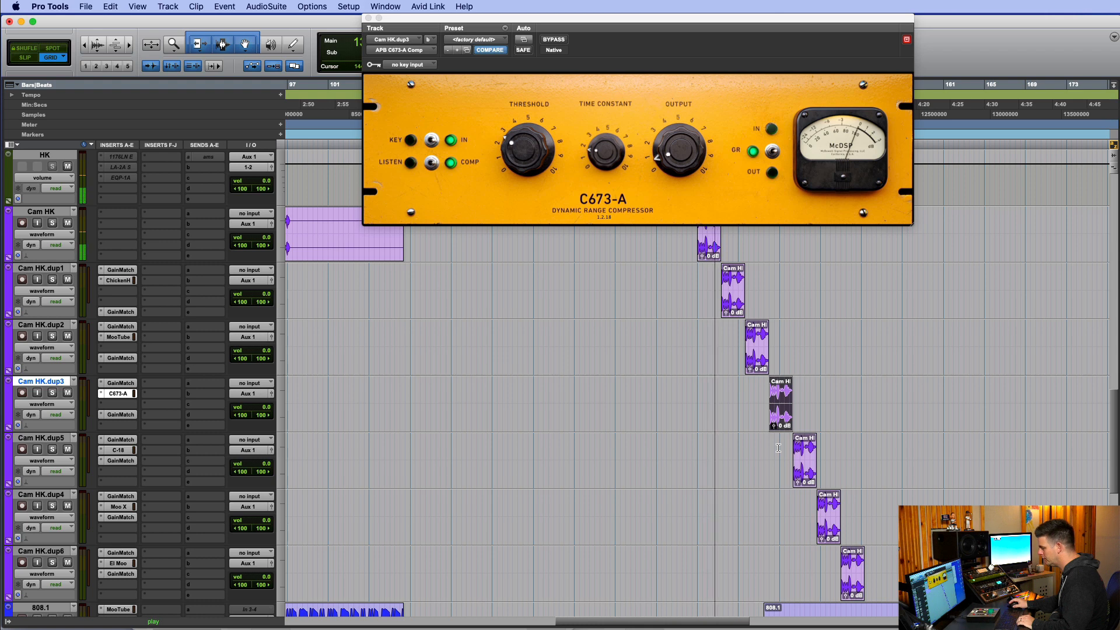
{"action": "key", "text": "space"}
{"action": "key", "text": "space"}
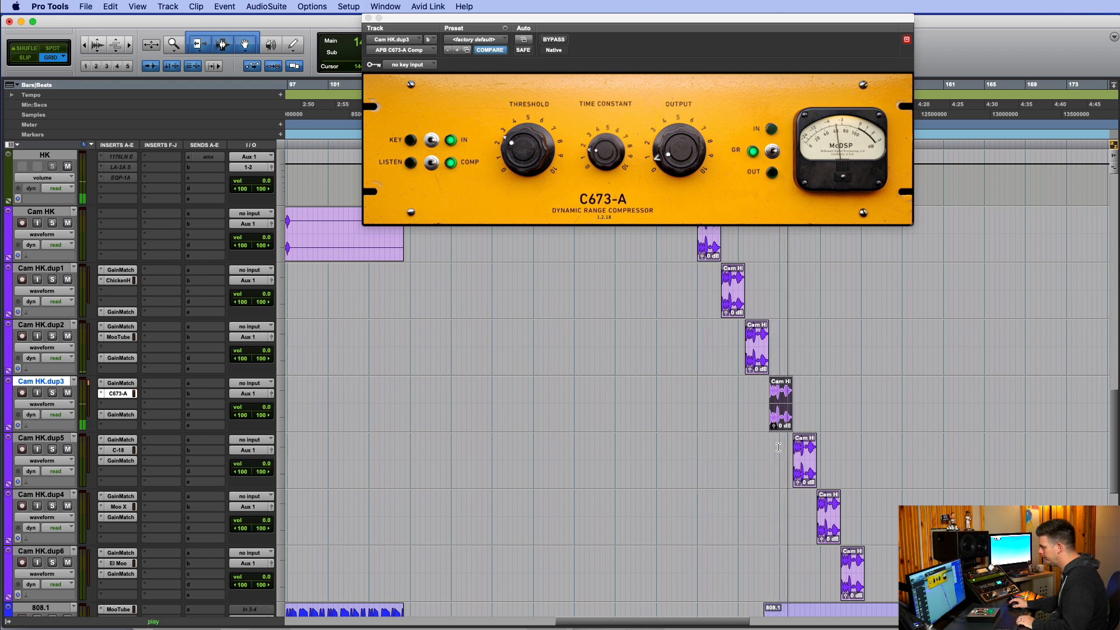
Show the C-18 compressor on Cam HK.dup5 and play the unprocessed Cam HK clip followed by the Cam HK.dup5 clip.
{"action": "left_click", "coordinate": [807, 478]}
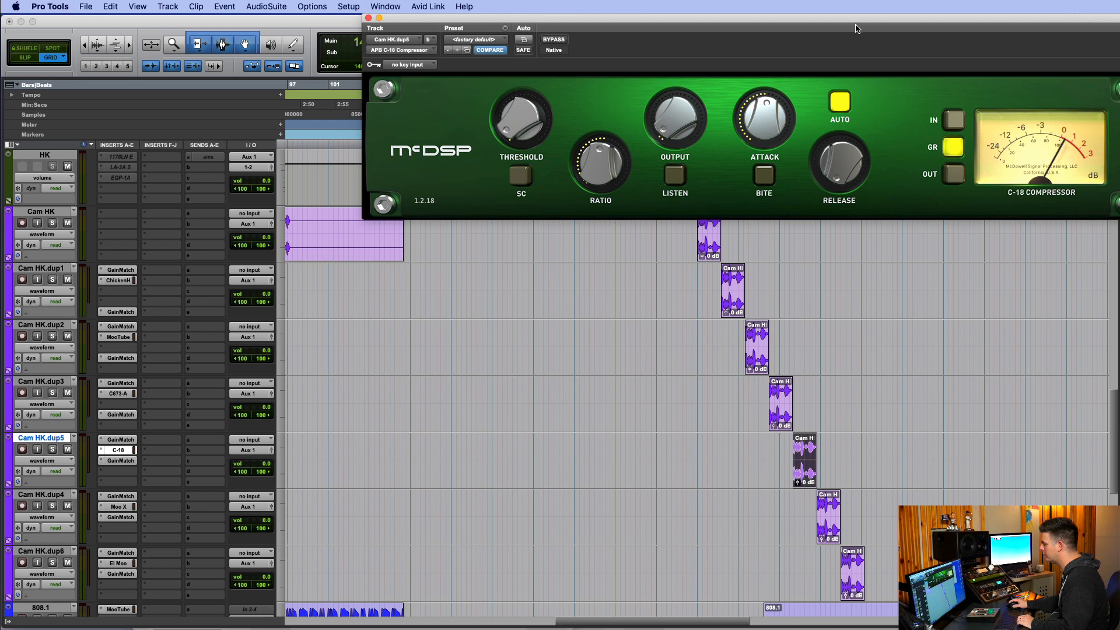
{"action": "left_click_drag", "start_coordinate": [857, 17], "coordinate": [754, 12]}
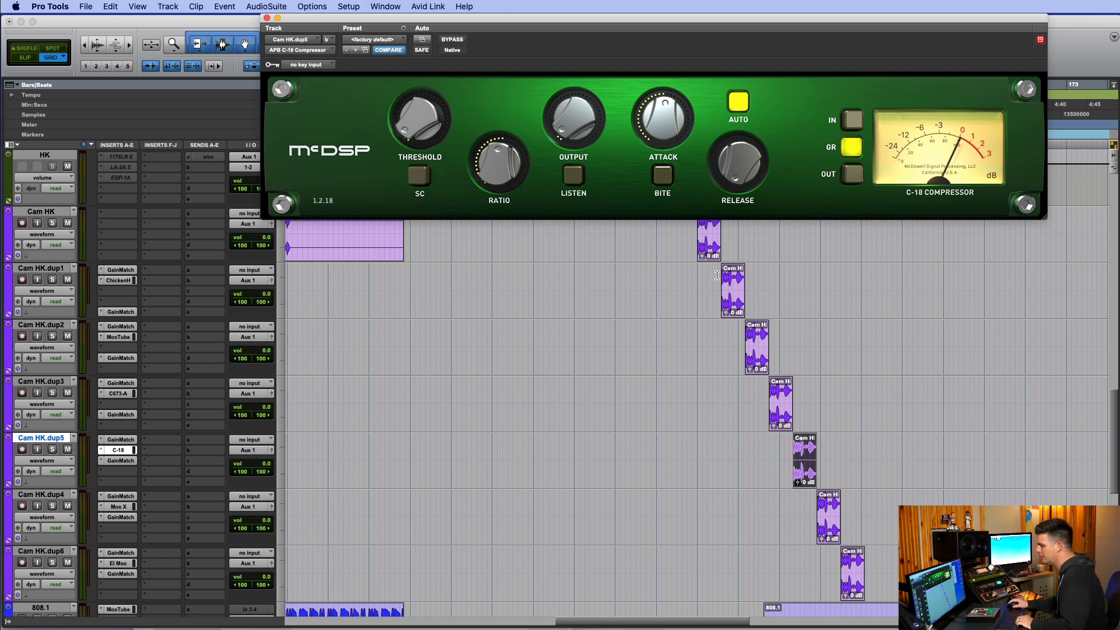
{"action": "left_click", "coordinate": [710, 253]}
{"action": "key", "text": "space"}
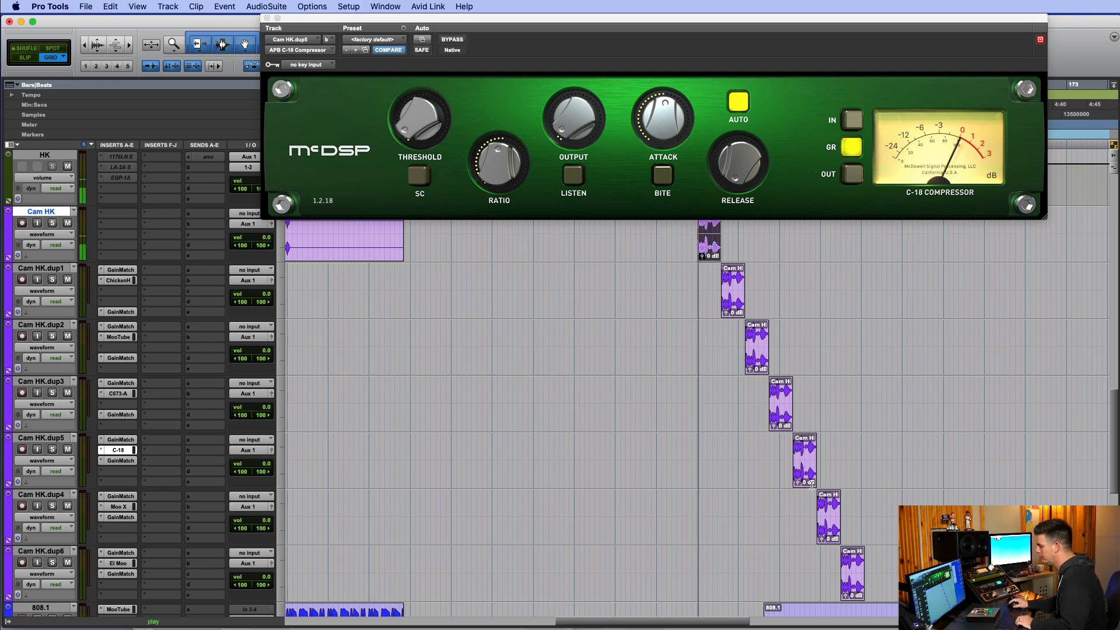
{"action": "left_click", "coordinate": [808, 483]}
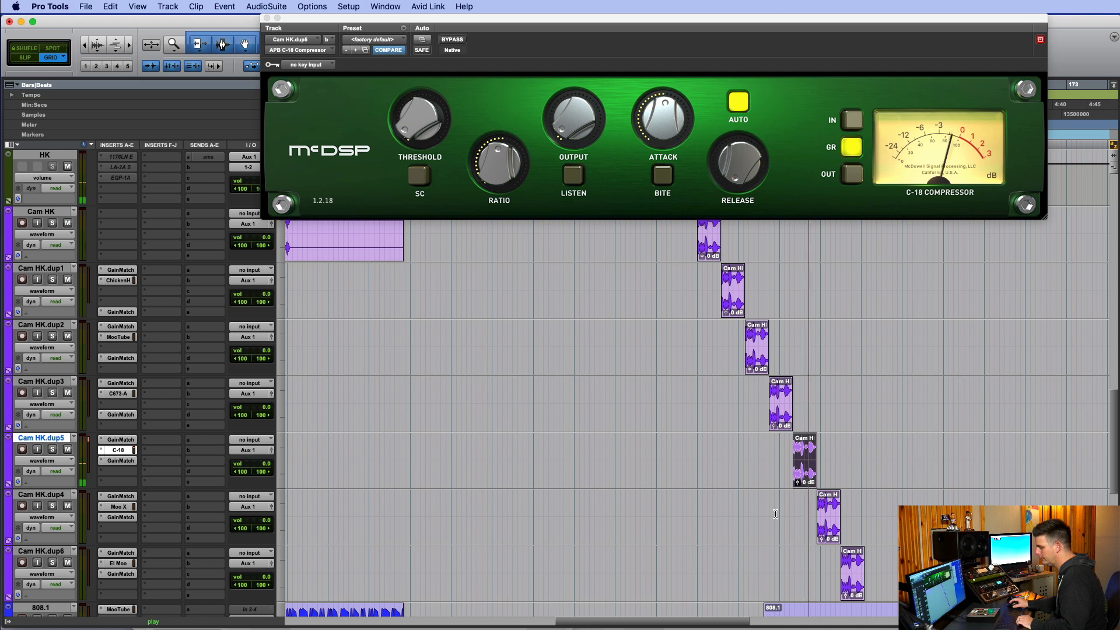
{"action": "key", "text": "space"}
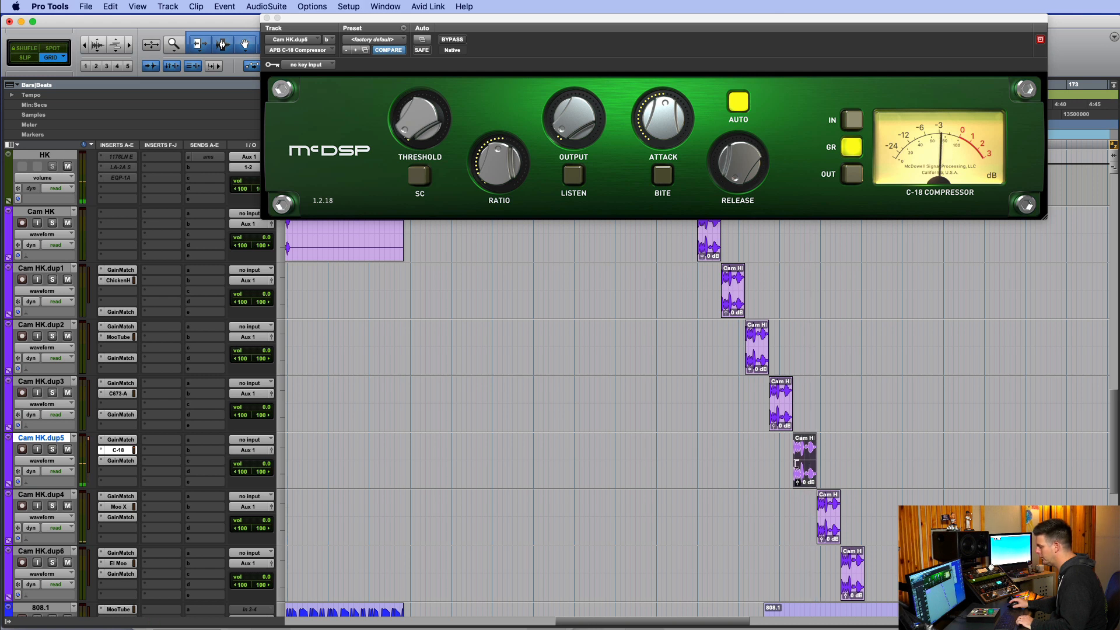
Select the Cam HK.dup4 clip and show its Moo X channel plug-in, placed clear of the comparison clips.
{"action": "left_click", "coordinate": [710, 255]}
{"action": "left_click", "coordinate": [827, 524]}
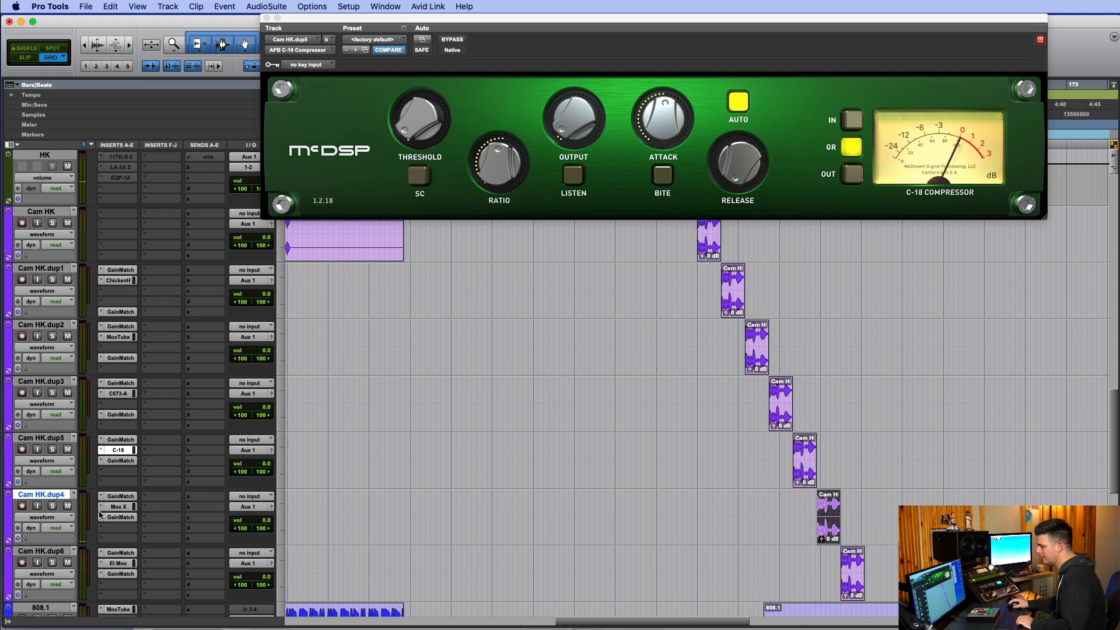
{"action": "left_click", "coordinate": [119, 506]}
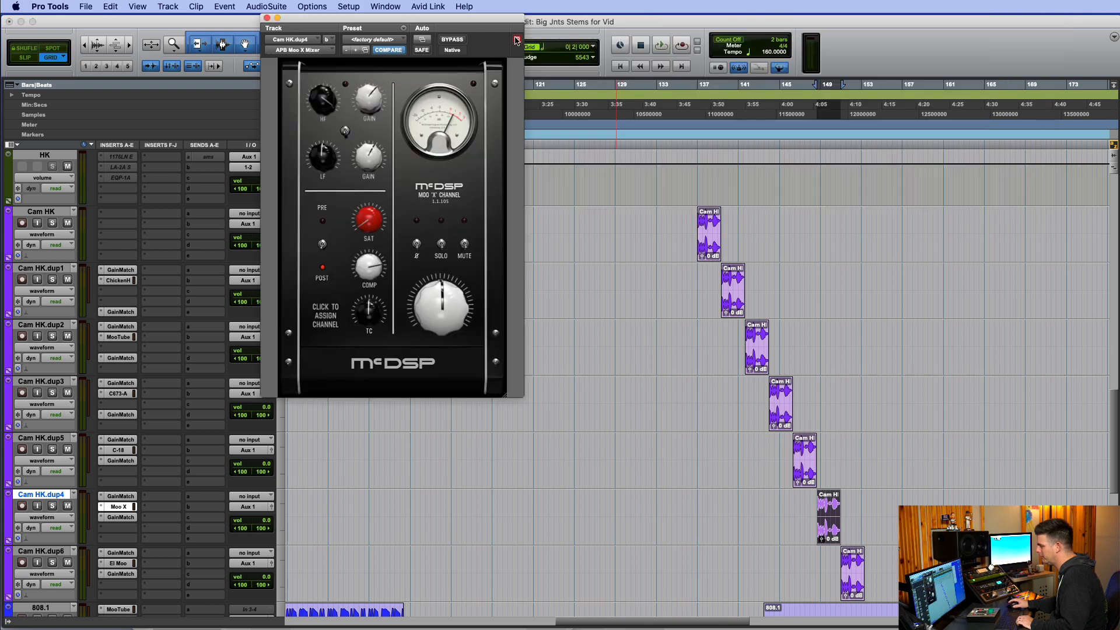
{"action": "left_click_drag", "start_coordinate": [511, 21], "coordinate": [844, 95]}
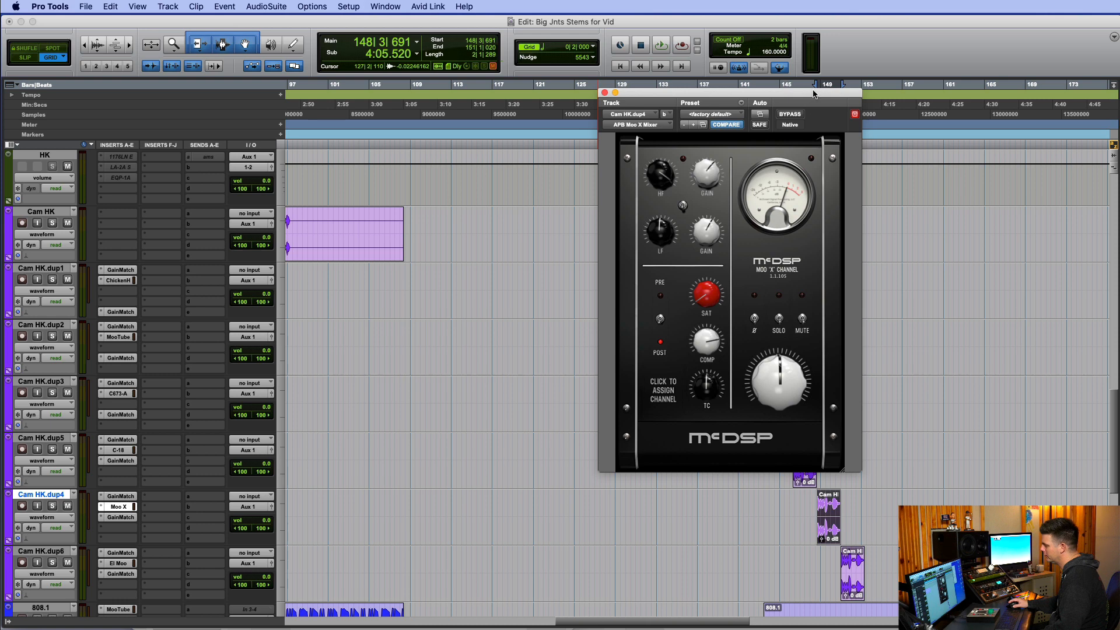
{"action": "left_click_drag", "start_coordinate": [815, 93], "coordinate": [646, 88]}
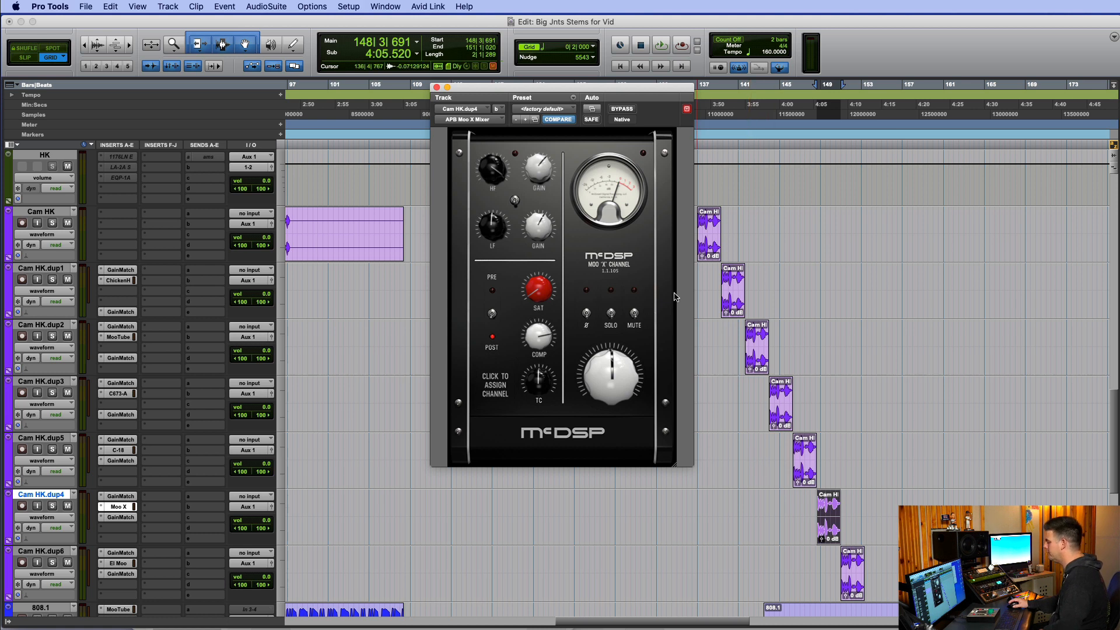
{"action": "left_click_drag", "start_coordinate": [671, 89], "coordinate": [614, 128]}
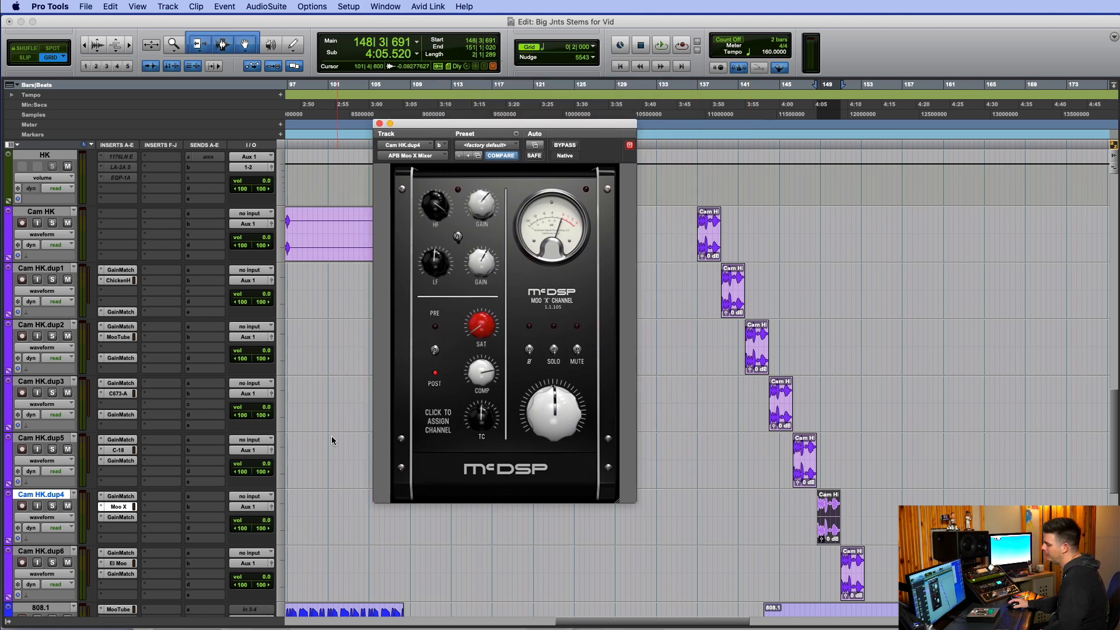
Play the unprocessed Cam HK clip from bar 137 followed by the Cam HK.dup4 clip to hear Moo X.
{"action": "left_click", "coordinate": [707, 248]}
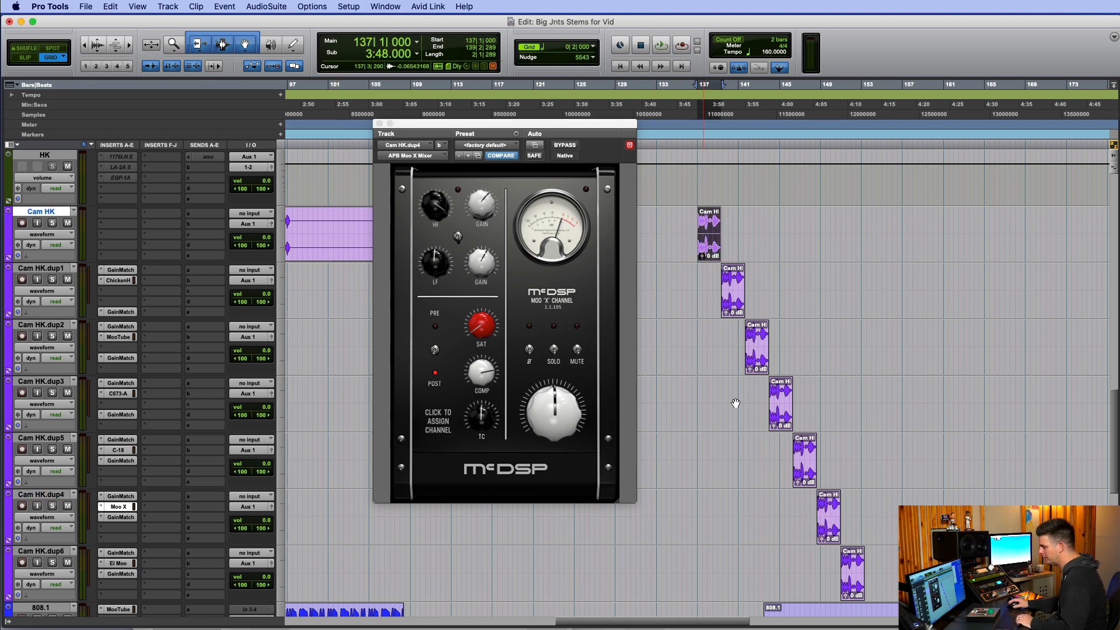
{"action": "key", "text": "space"}
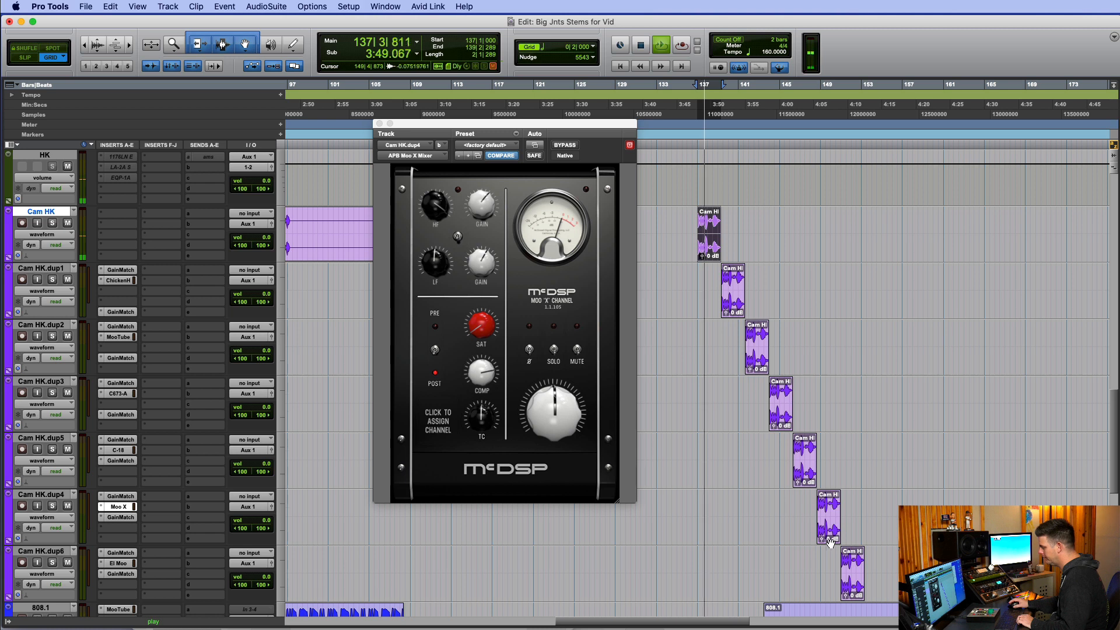
{"action": "left_click", "coordinate": [822, 519]}
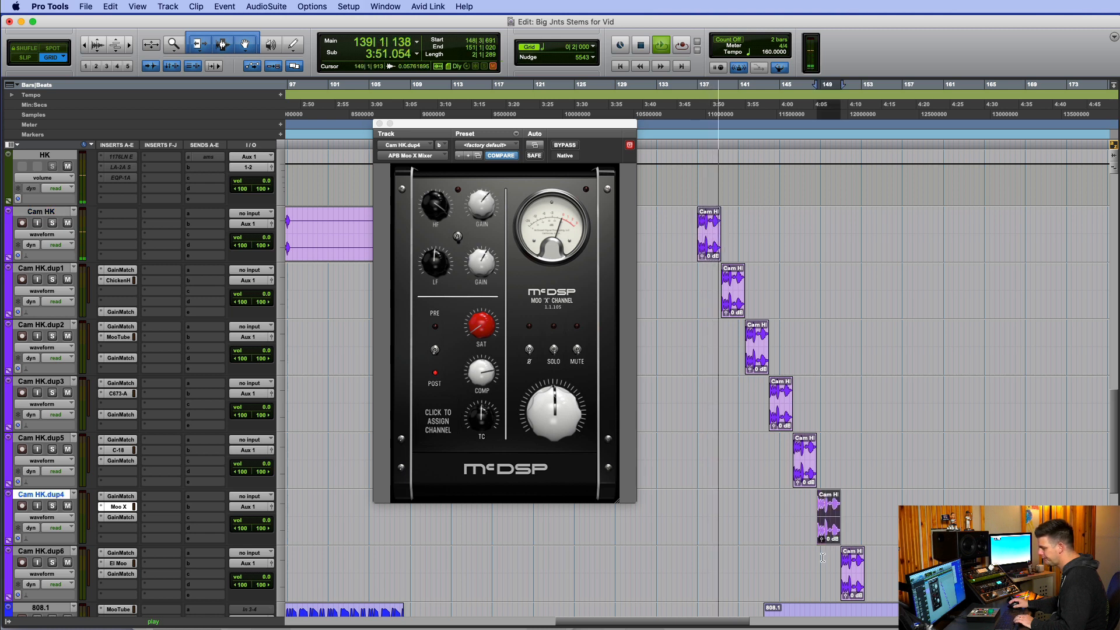
{"action": "key", "text": "space"}
{"action": "key", "text": "space"}
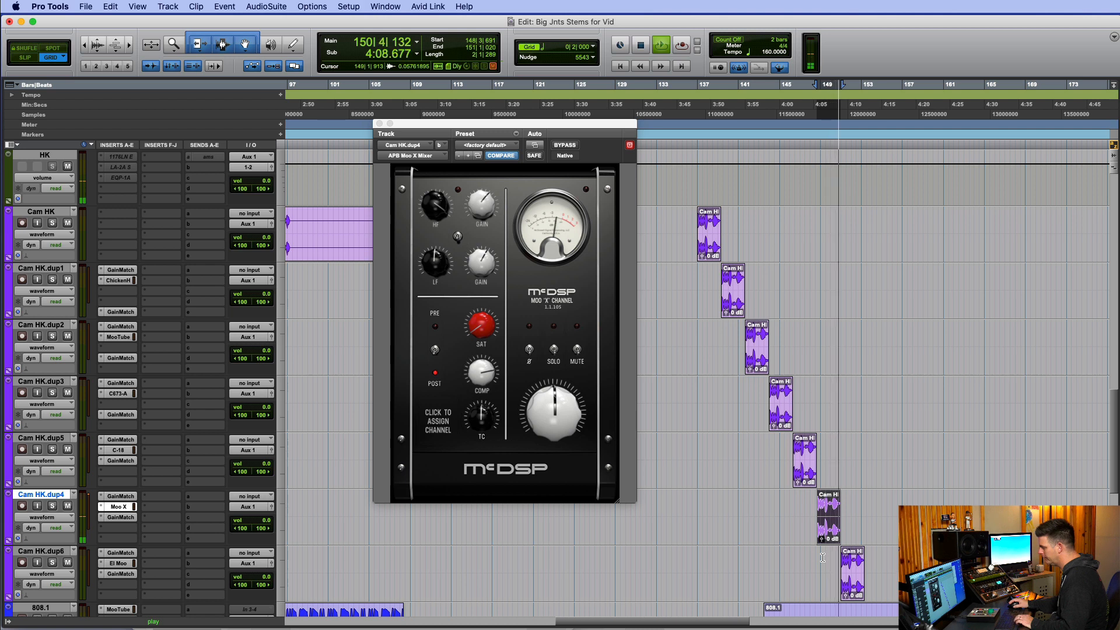
{"action": "key", "text": "space"}
Select the Cam HK.dup6 clip and show its El Moo limiter, placed above the comparison clips.
{"action": "left_click", "coordinate": [850, 582]}
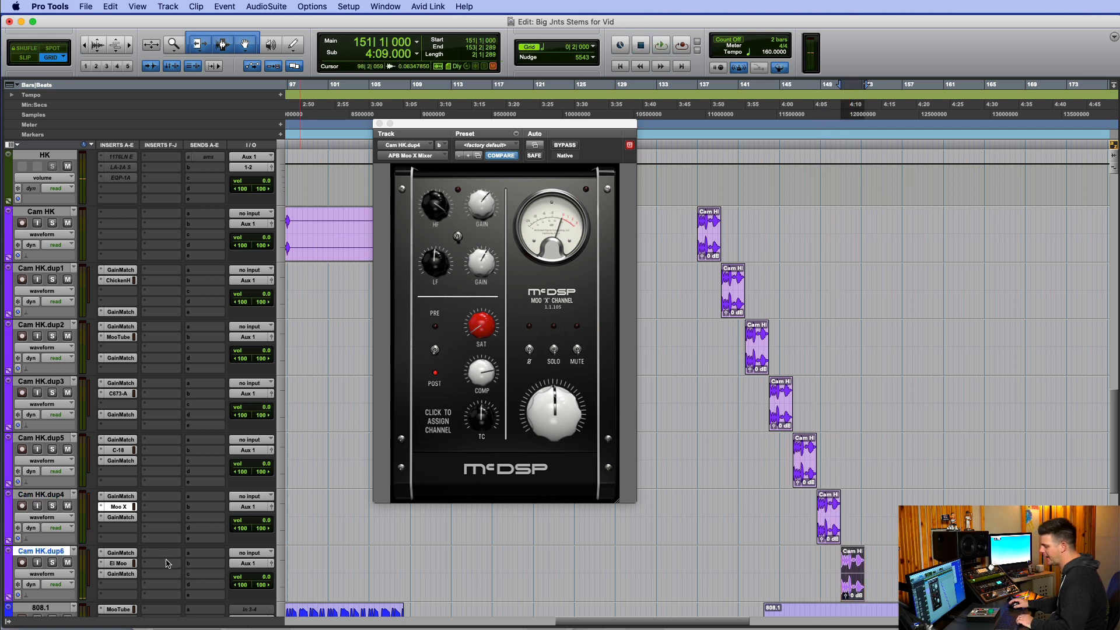
{"action": "left_click", "coordinate": [120, 564]}
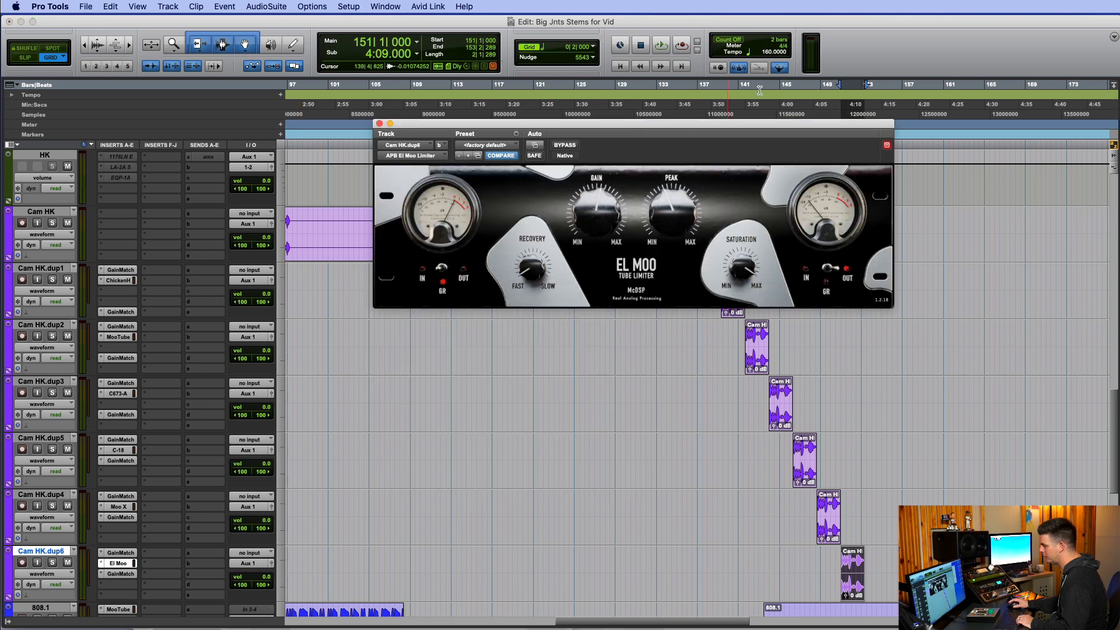
{"action": "left_click_drag", "start_coordinate": [759, 129], "coordinate": [845, 39]}
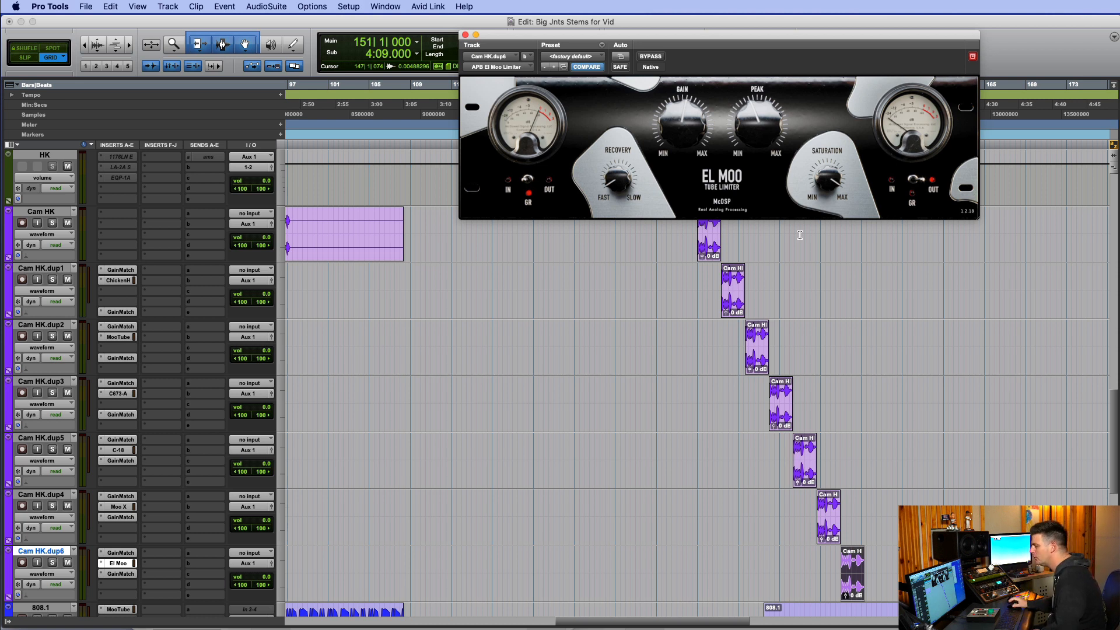
{"action": "left_click_drag", "start_coordinate": [874, 38], "coordinate": [935, 31]}
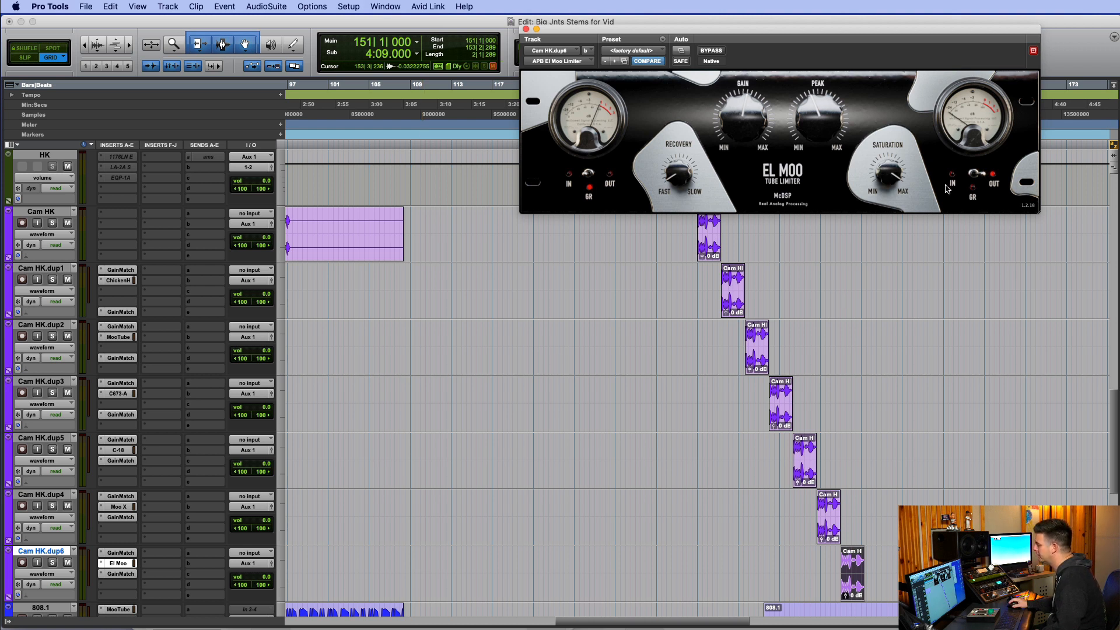
Play the unprocessed Cam HK clip followed by the Cam HK.dup6 clip to compare the El Moo limiter.
{"action": "left_click", "coordinate": [712, 252]}
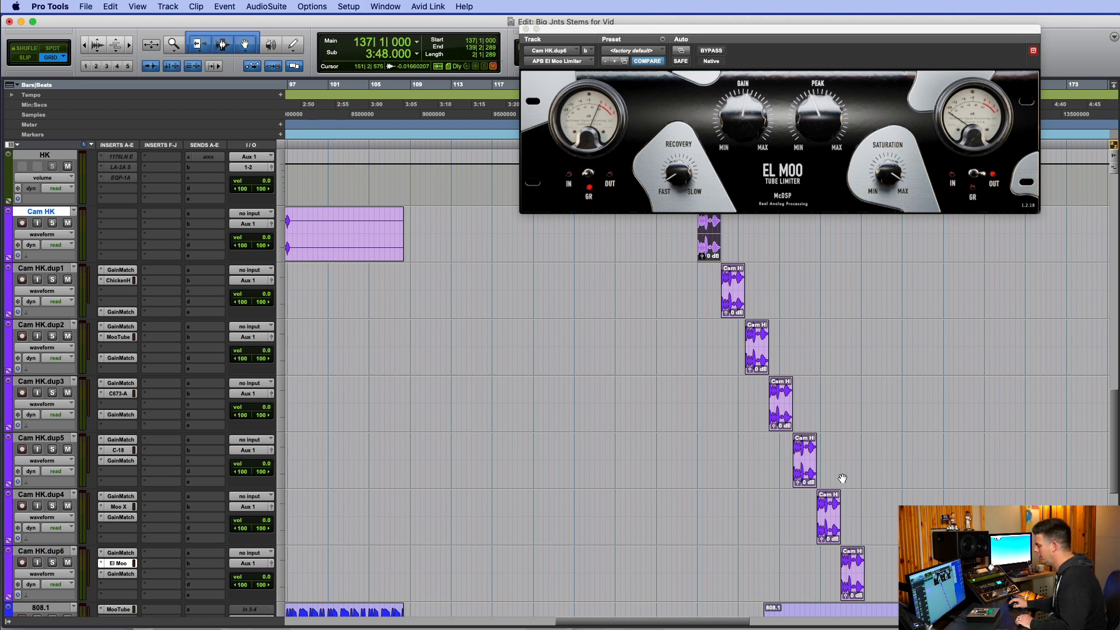
{"action": "key", "text": "space"}
{"action": "left_click", "coordinate": [852, 593]}
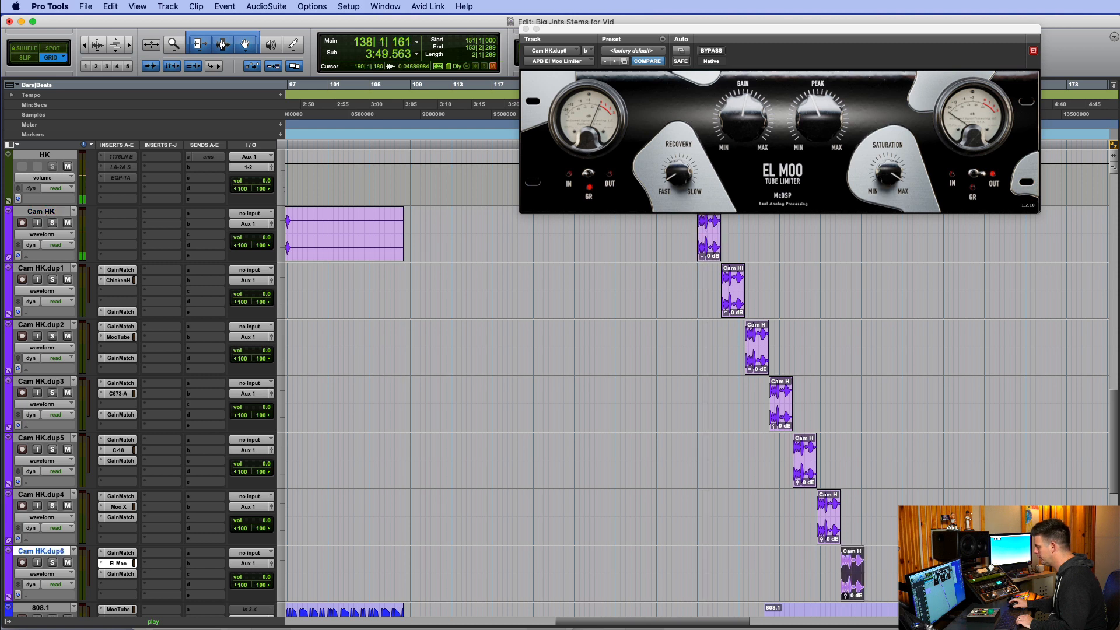
{"action": "key", "text": "space"}
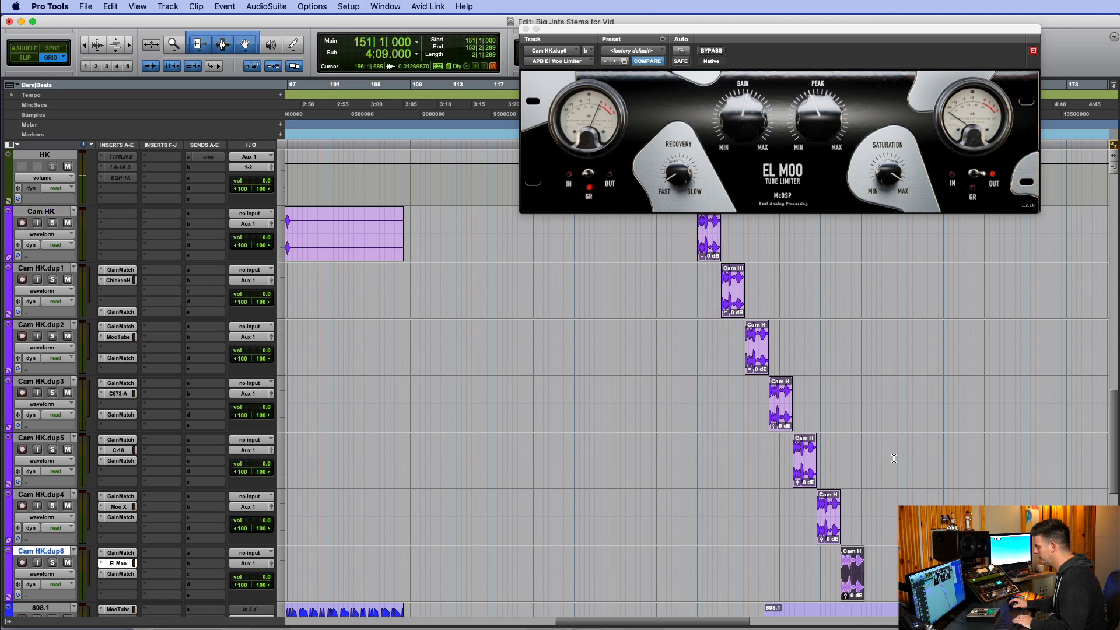
{"action": "key", "text": "space"}
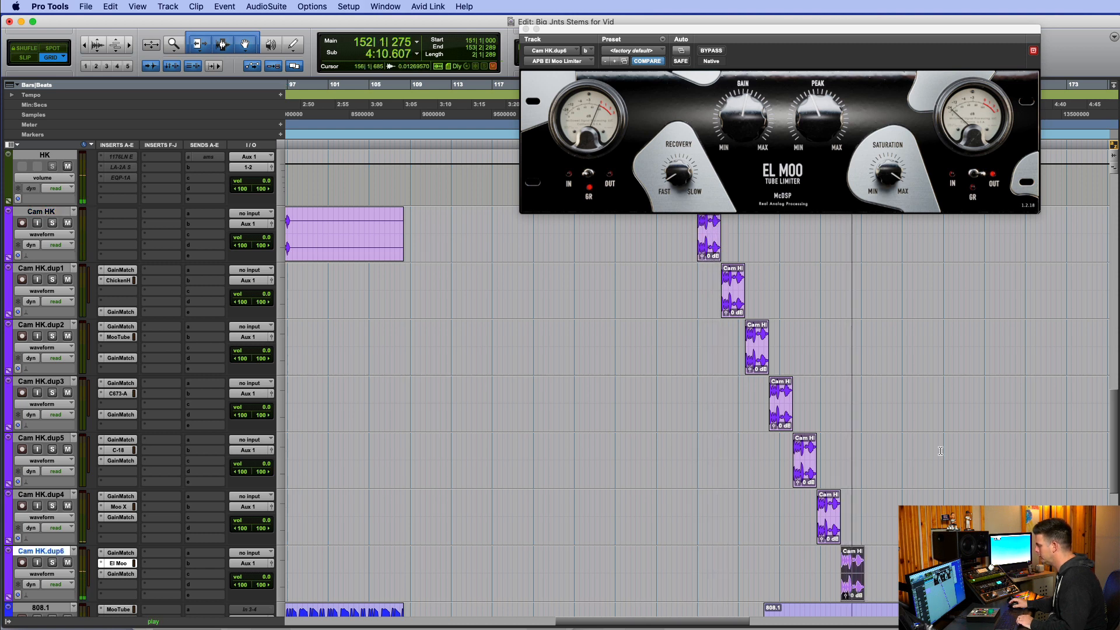
{"action": "key", "text": "space"}
Raise El Moo's Gain close to maximum and lower its Peak while the Cam HK.dup6 clip plays, and close the limiter.
{"action": "left_click", "coordinate": [744, 107]}
{"action": "key", "text": "space"}
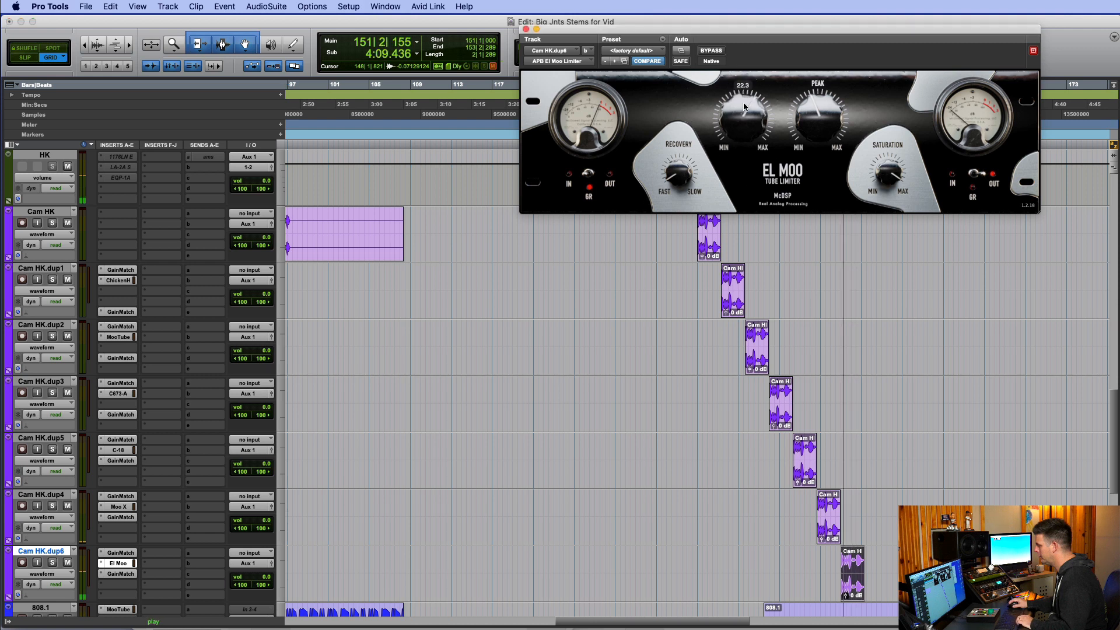
{"action": "left_click_drag", "start_coordinate": [815, 120], "coordinate": [814, 140]}
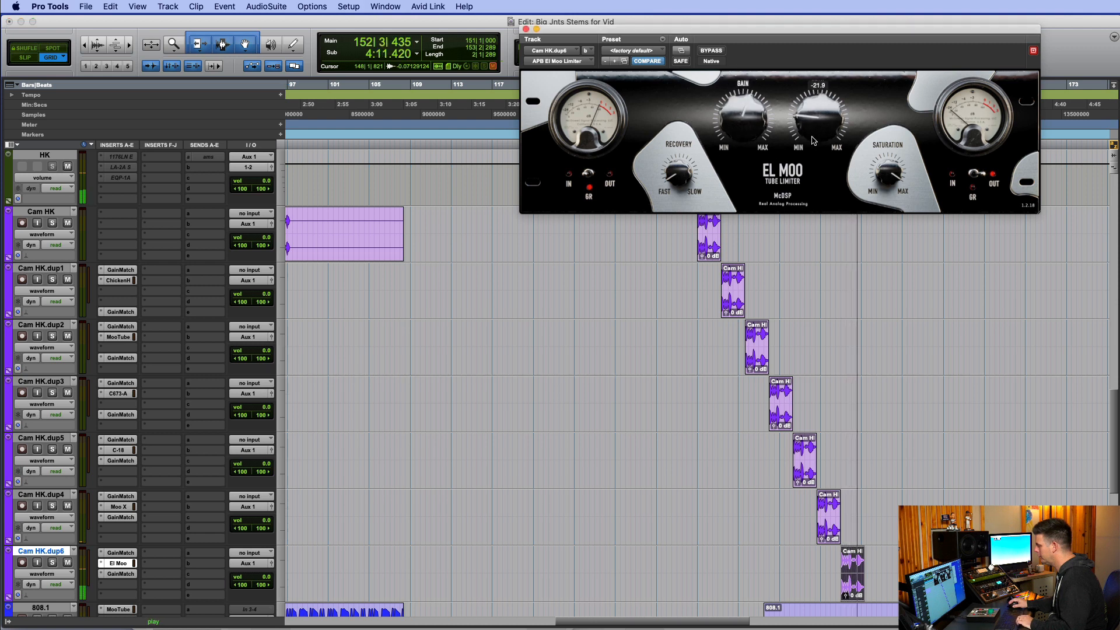
{"action": "mouse_move", "coordinate": [746, 136]}
{"action": "left_mouse_down"}
{"action": "mouse_move", "coordinate": [749, 117]}
{"action": "mouse_move", "coordinate": [749, 128]}
{"action": "left_mouse_up"}
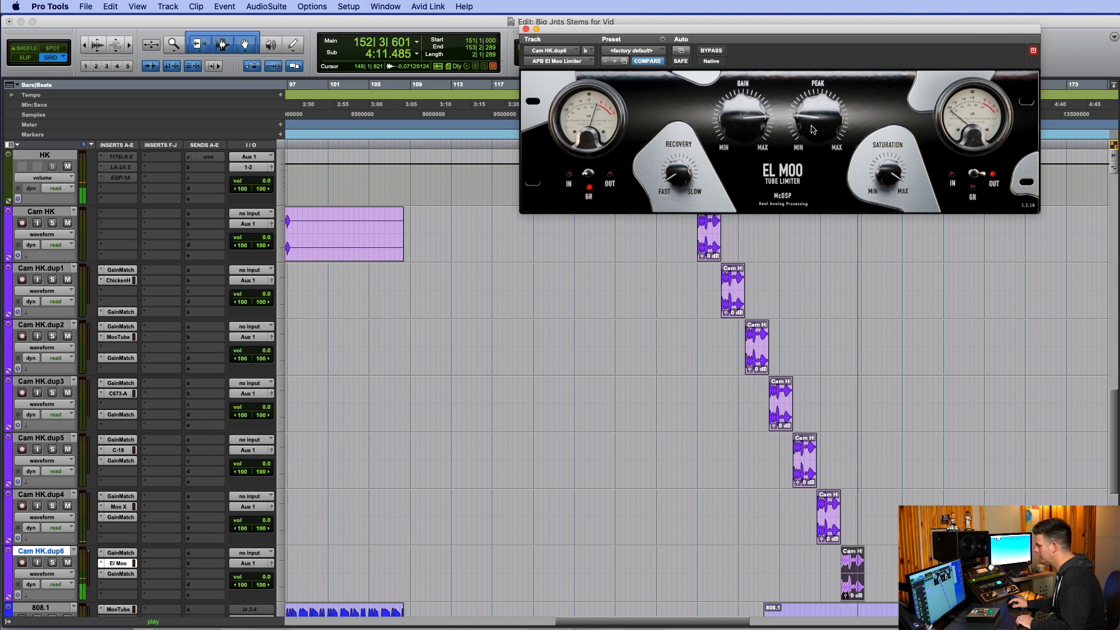
{"action": "left_click_drag", "start_coordinate": [798, 132], "coordinate": [766, 111]}
{"action": "left_click_drag", "start_coordinate": [811, 123], "coordinate": [810, 120]}
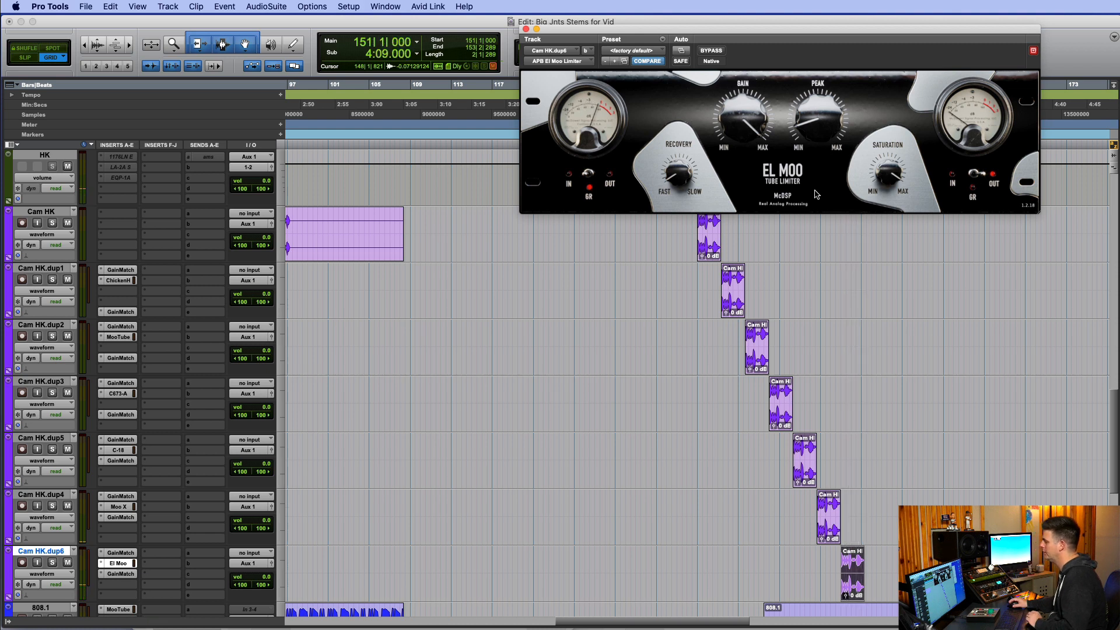
{"action": "left_click_drag", "start_coordinate": [758, 21], "coordinate": [767, 49]}
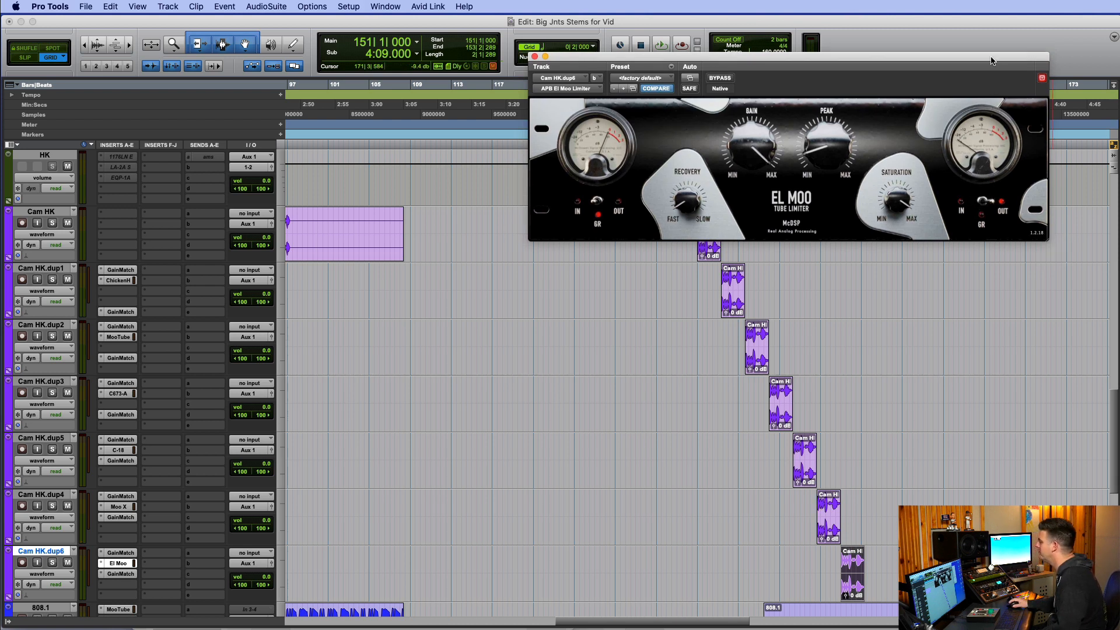
{"action": "left_click_drag", "start_coordinate": [991, 60], "coordinate": [985, 98]}
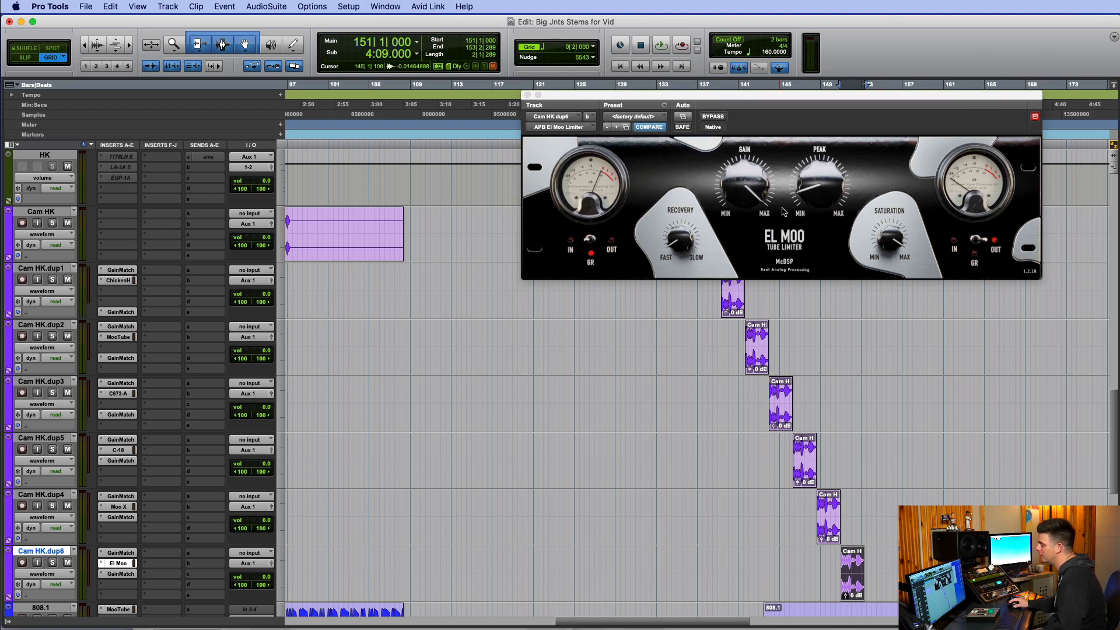
{"action": "left_click", "coordinate": [111, 564]}
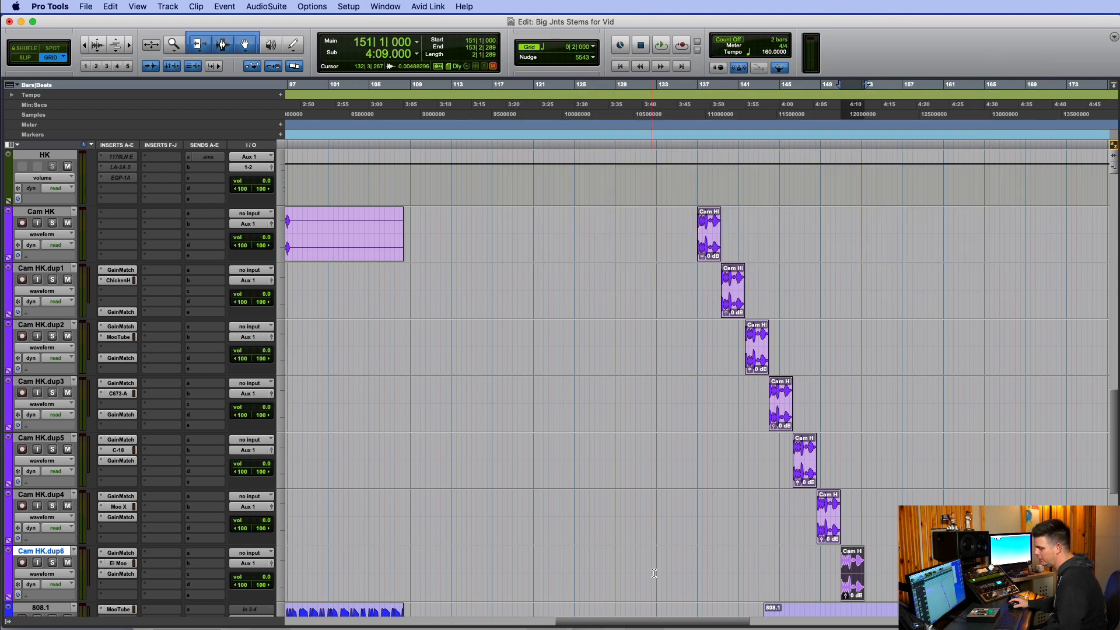
Select the Cam HK.dup4 clip again and reopen its Moo X plug-in beside the clips.
{"action": "scroll", "coordinate": [653, 573], "scroll_direction": "down", "scroll_amount": 1}
{"action": "left_click", "coordinate": [825, 460]}
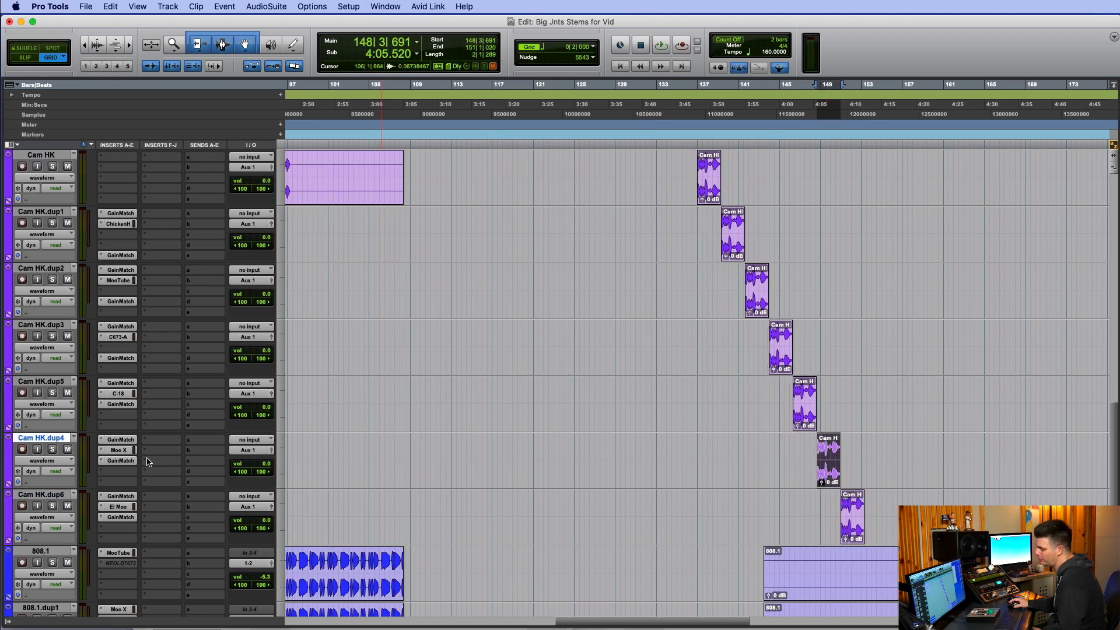
{"action": "left_click", "coordinate": [119, 450]}
{"action": "left_click_drag", "start_coordinate": [648, 95], "coordinate": [550, 168]}
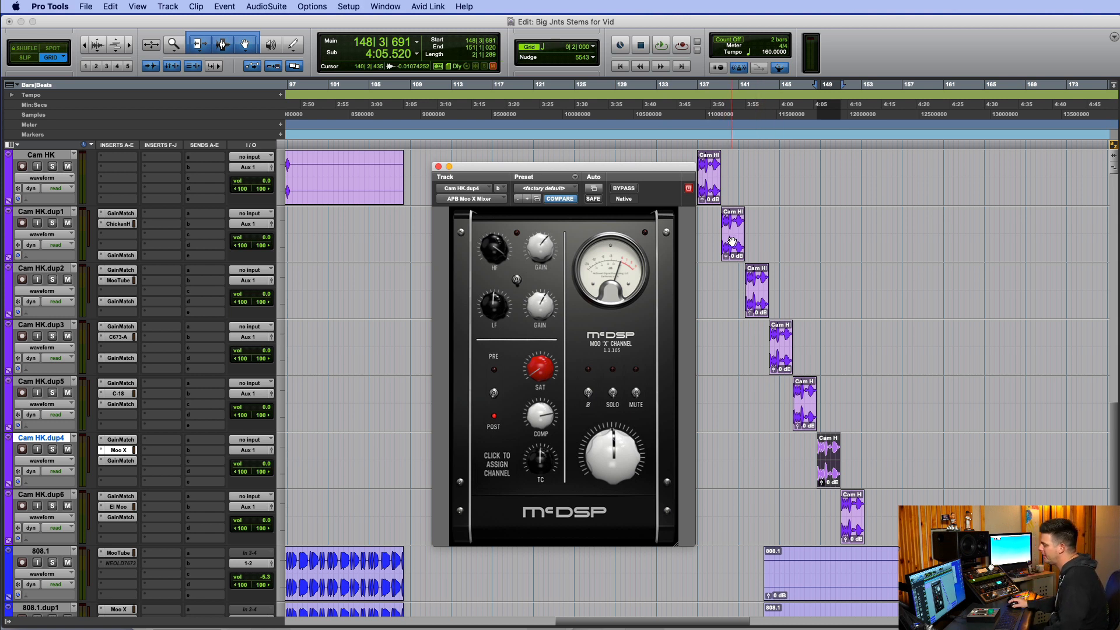
{"action": "left_click_drag", "start_coordinate": [658, 175], "coordinate": [635, 163]}
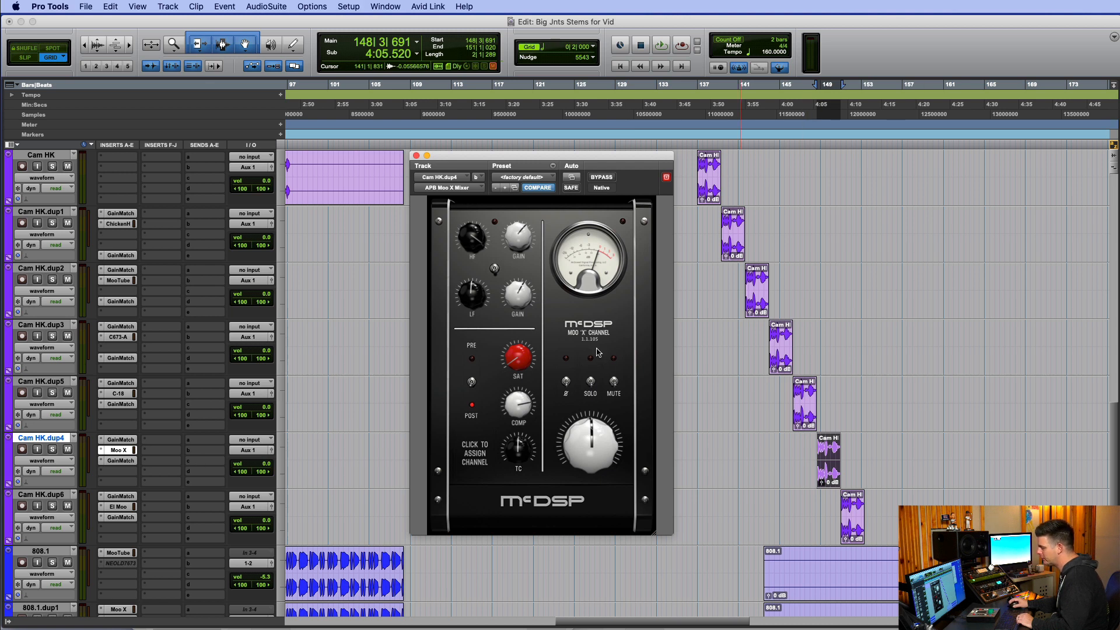
Solo Cam HK.dup4 and return Moo X's HF and LF gains to their centre positions.
{"action": "left_click", "coordinate": [51, 451]}
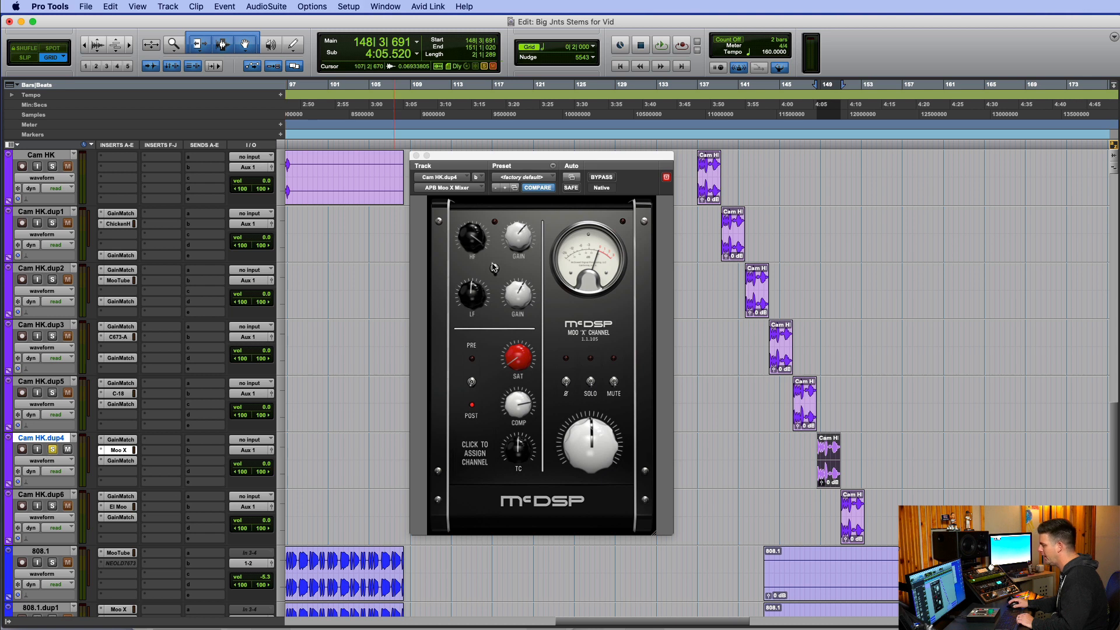
{"action": "left_click_drag", "start_coordinate": [510, 244], "coordinate": [519, 248]}
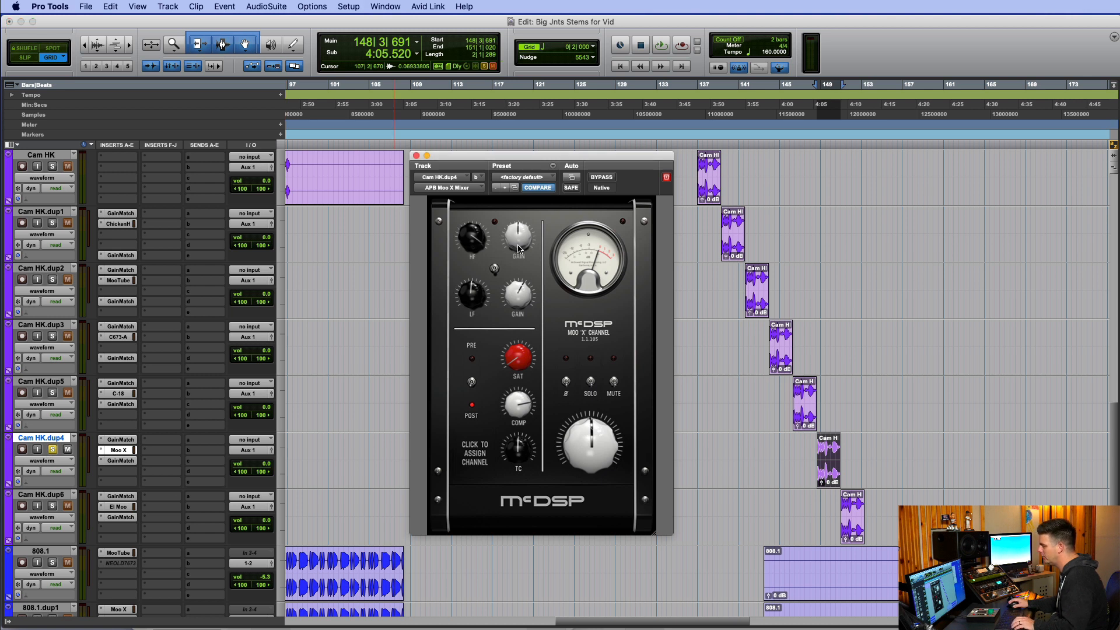
{"action": "left_click", "coordinate": [519, 303], "text": "alt"}
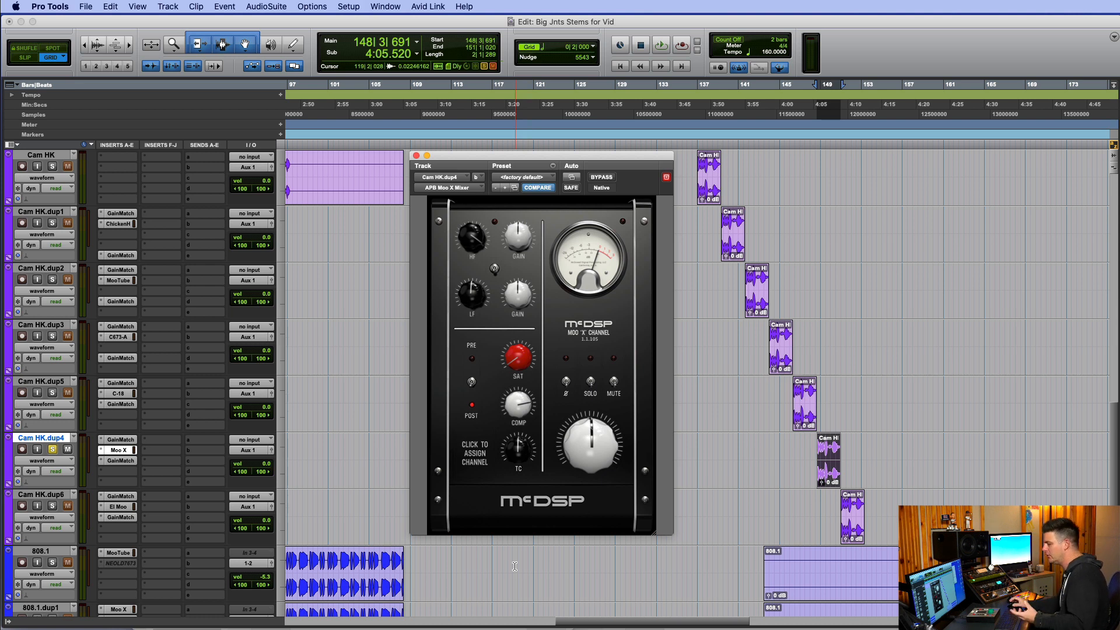
Play the Cam HK.dup4 clip, switch on Moo X's EQ and raise its HF and LF gains.
{"action": "left_click_drag", "start_coordinate": [615, 155], "coordinate": [644, 153]}
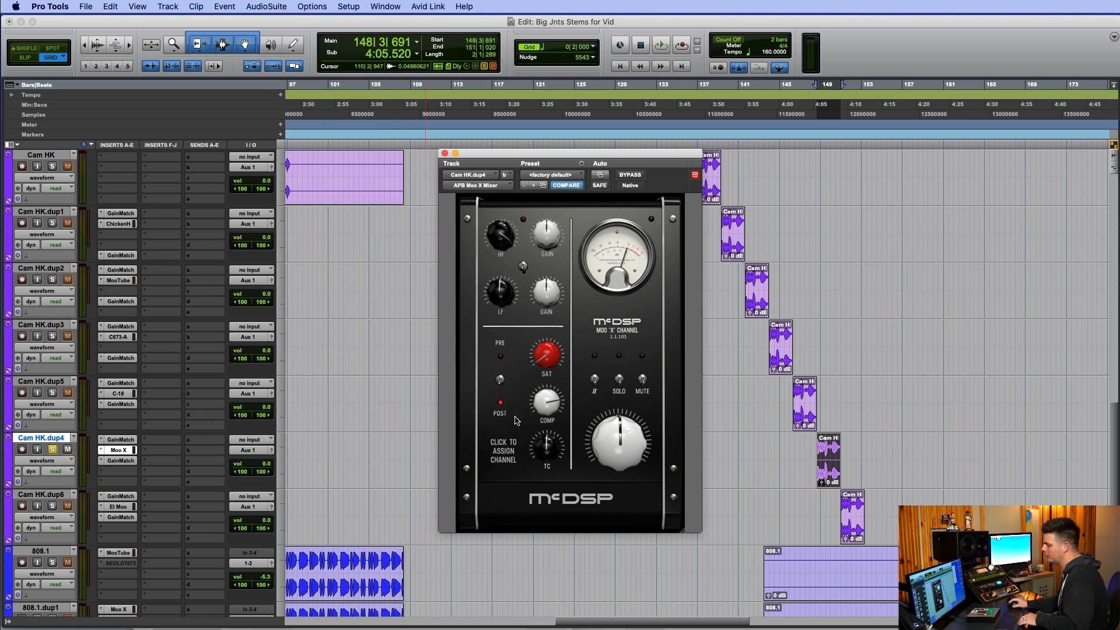
{"action": "key", "text": "space"}
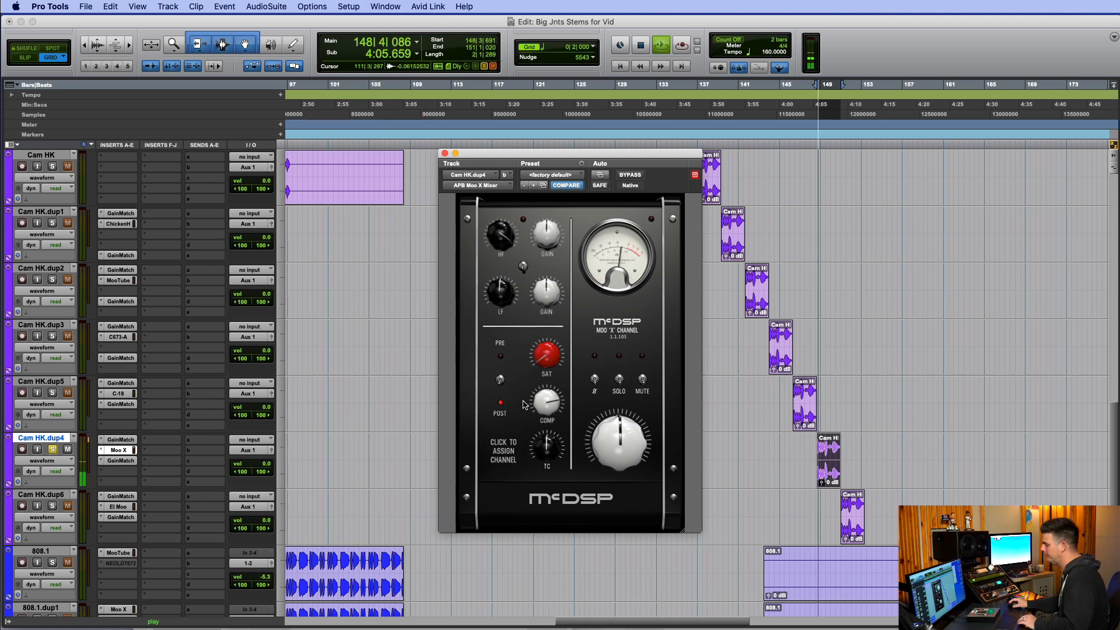
{"action": "left_click", "coordinate": [522, 268]}
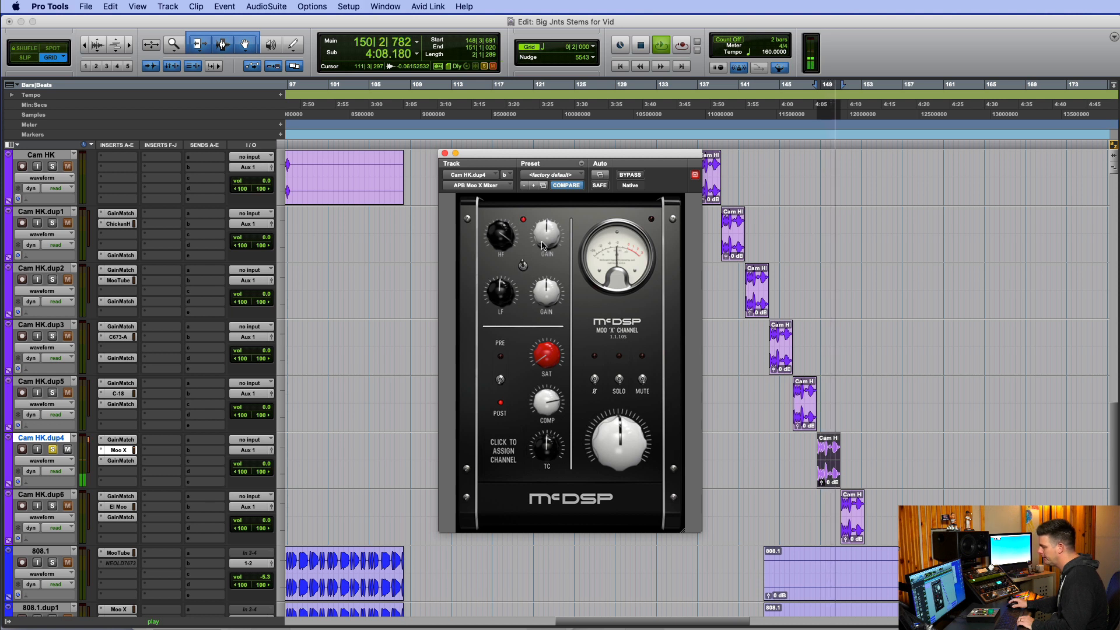
{"action": "left_click_drag", "start_coordinate": [546, 238], "coordinate": [552, 229]}
{"action": "left_click_drag", "start_coordinate": [556, 298], "coordinate": [559, 287]}
{"action": "left_click_drag", "start_coordinate": [552, 243], "coordinate": [552, 250]}
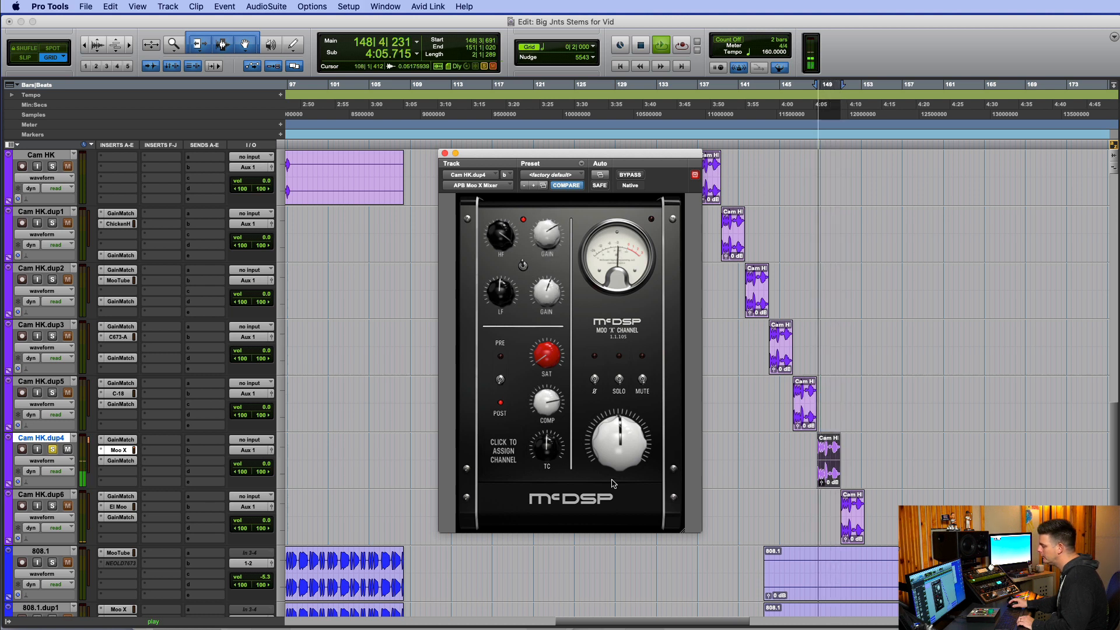
Lower Moo X's output level slightly, raise Comp to its maximum and turn TC down while the clip plays.
{"action": "left_click_drag", "start_coordinate": [614, 464], "coordinate": [615, 471]}
{"action": "left_click", "coordinate": [629, 174]}
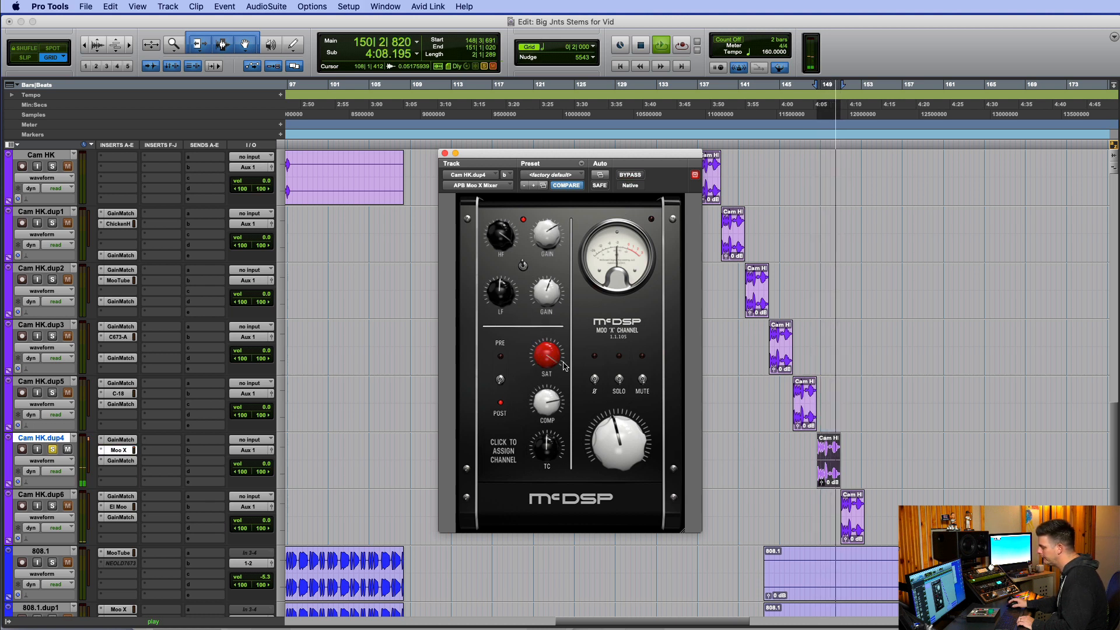
{"action": "left_click_drag", "start_coordinate": [546, 405], "coordinate": [543, 357]}
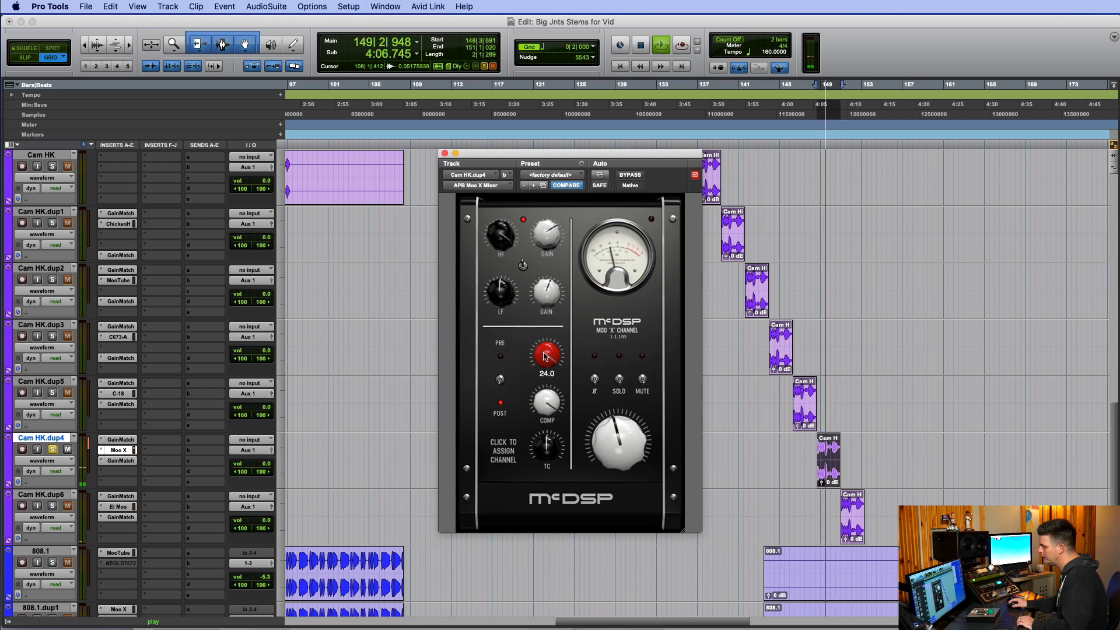
{"action": "left_click_drag", "start_coordinate": [545, 448], "coordinate": [548, 487]}
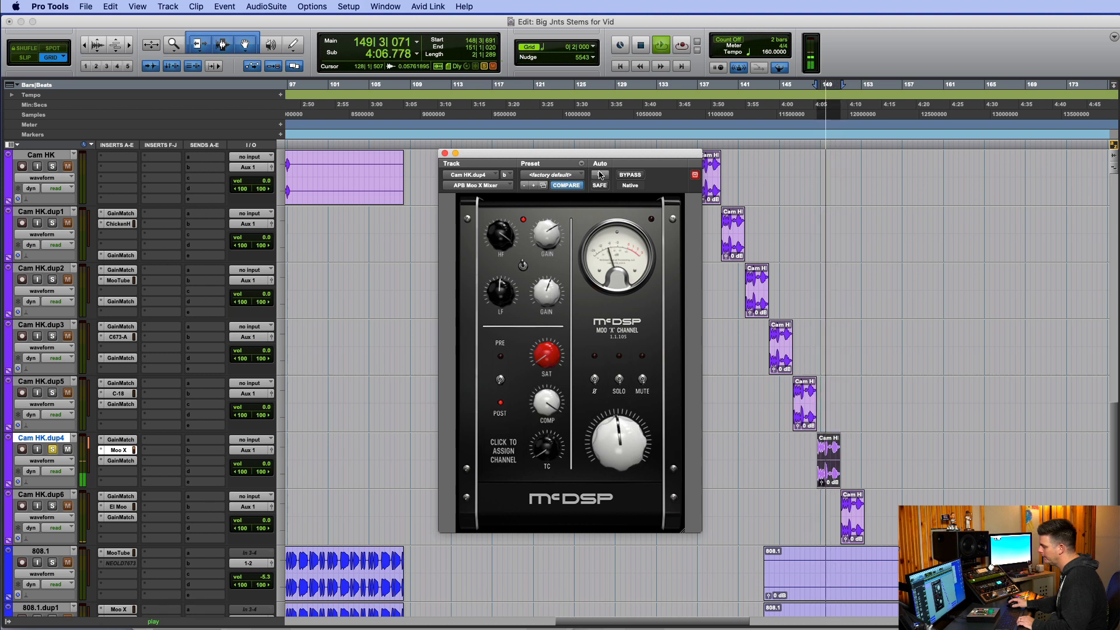
Compare the Cam HK.dup4 clip with Moo X bypassed and active, and stop playback.
{"action": "left_click", "coordinate": [621, 175]}
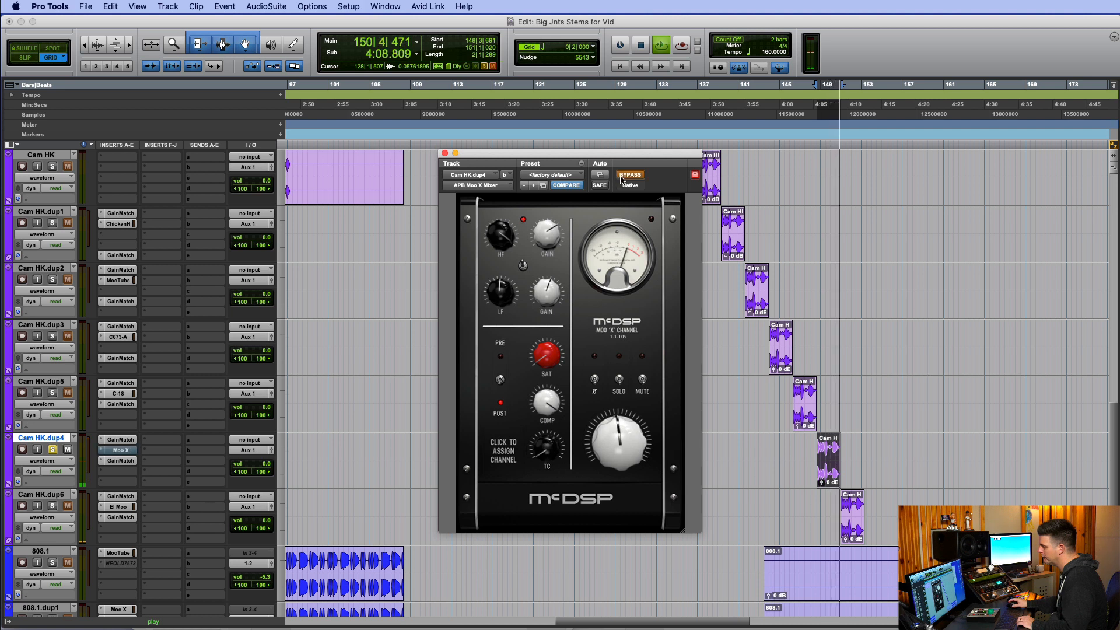
{"action": "left_click", "coordinate": [621, 176]}
{"action": "key", "text": "space"}
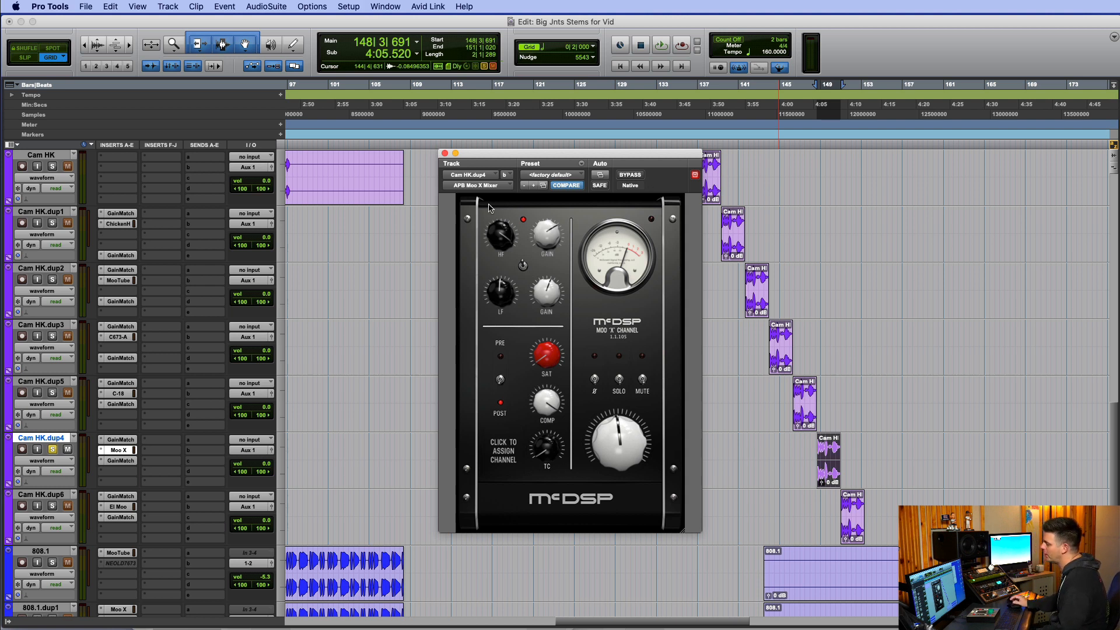
Unsolo Cam HK.dup4 and close its Moo X plug-in.
{"action": "left_click_drag", "start_coordinate": [551, 165], "coordinate": [630, 126]}
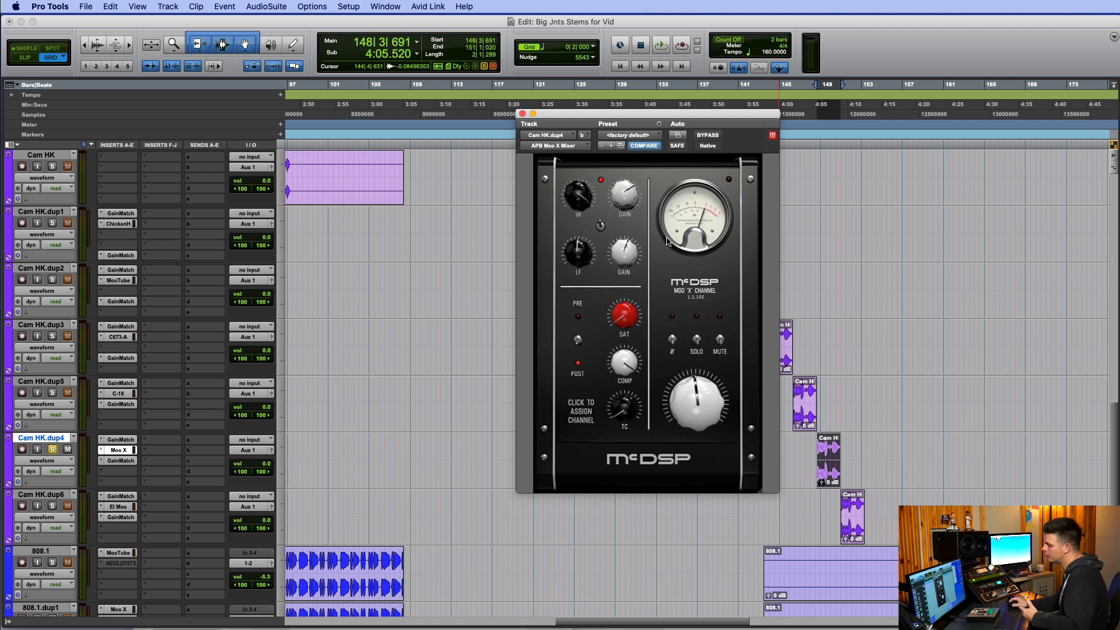
{"action": "left_click_drag", "start_coordinate": [719, 117], "coordinate": [685, 106]}
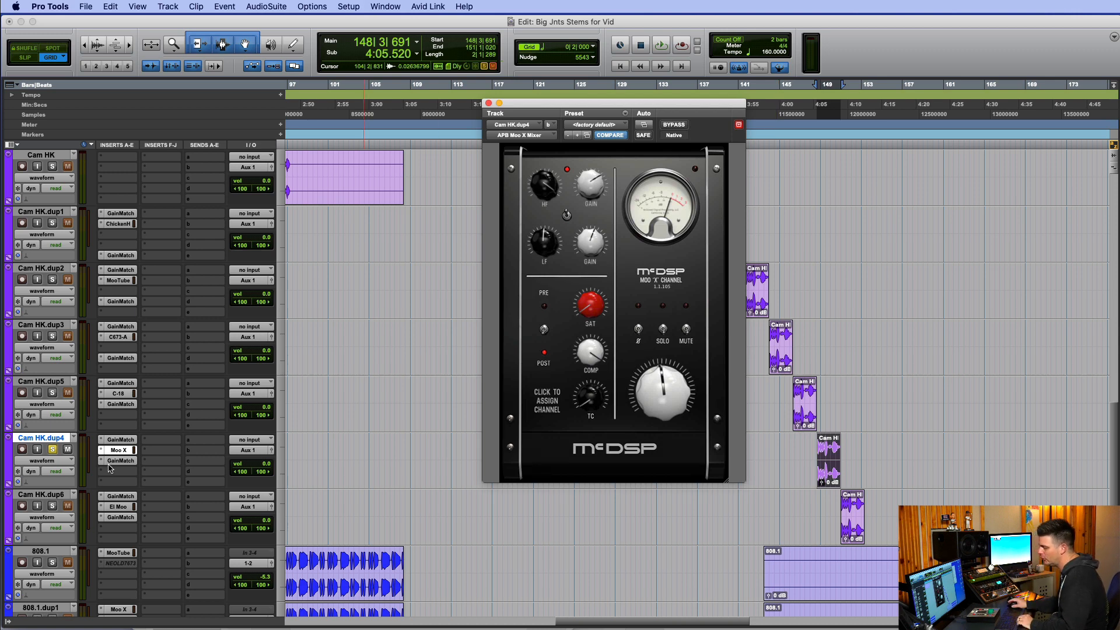
{"action": "left_click", "coordinate": [122, 459]}
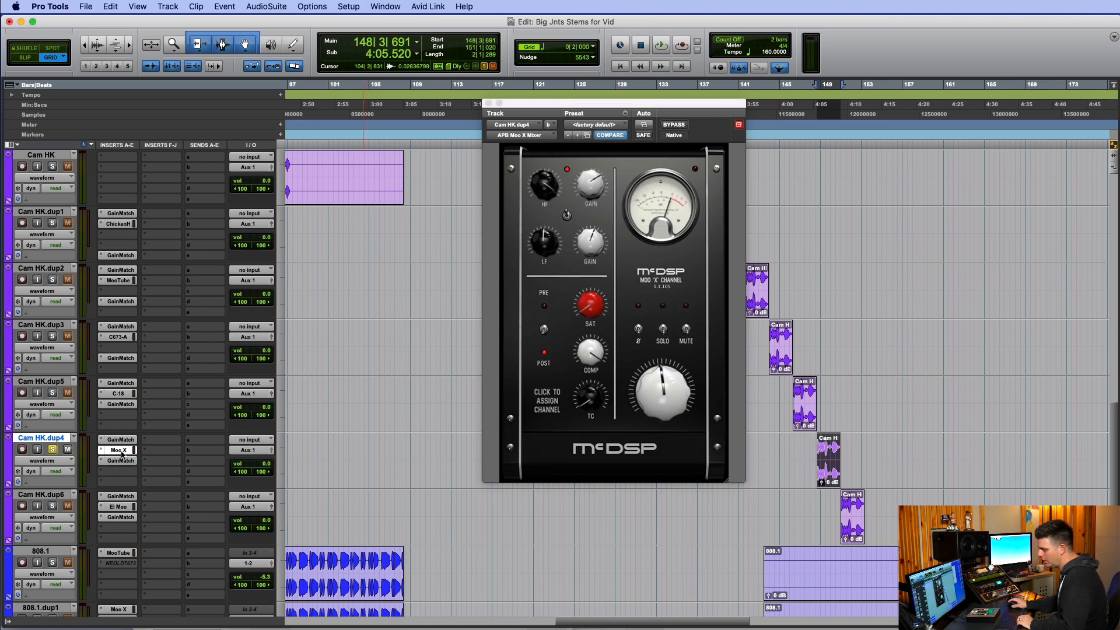
{"action": "left_click", "coordinate": [53, 450]}
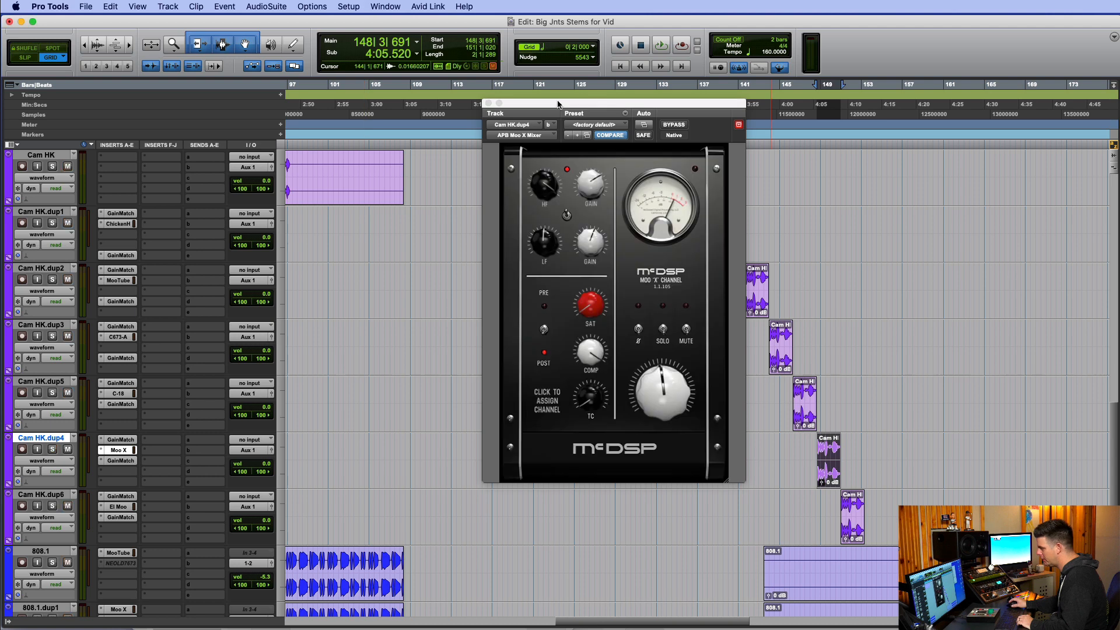
{"action": "left_click", "coordinate": [489, 104]}
Place the edit cursor at the first 808 hit on the 808.1 track and open its MooTube compressor above the clips.
{"action": "scroll", "coordinate": [778, 438], "scroll_direction": "down", "scroll_amount": 4}
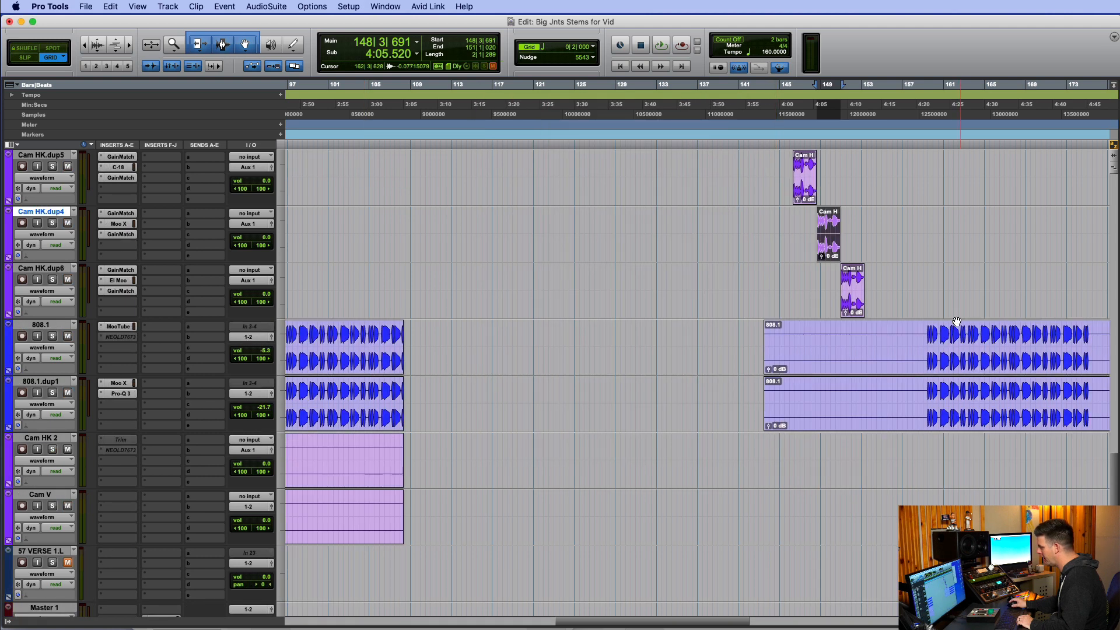
{"action": "left_click", "coordinate": [912, 332]}
{"action": "key", "text": "Tab"}
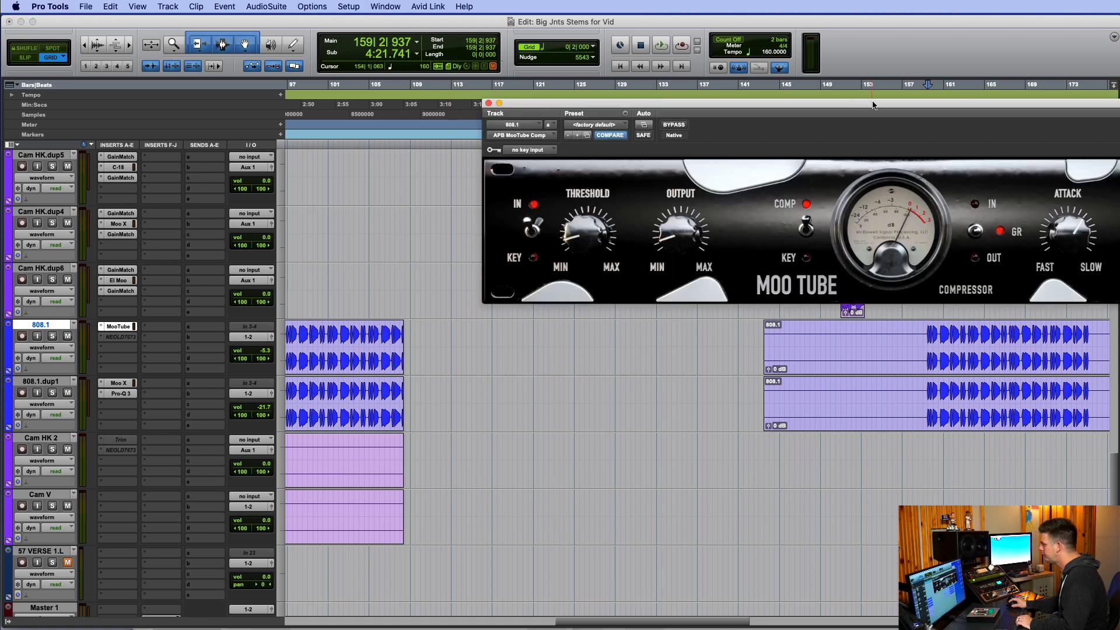
{"action": "left_click_drag", "start_coordinate": [873, 105], "coordinate": [492, 132]}
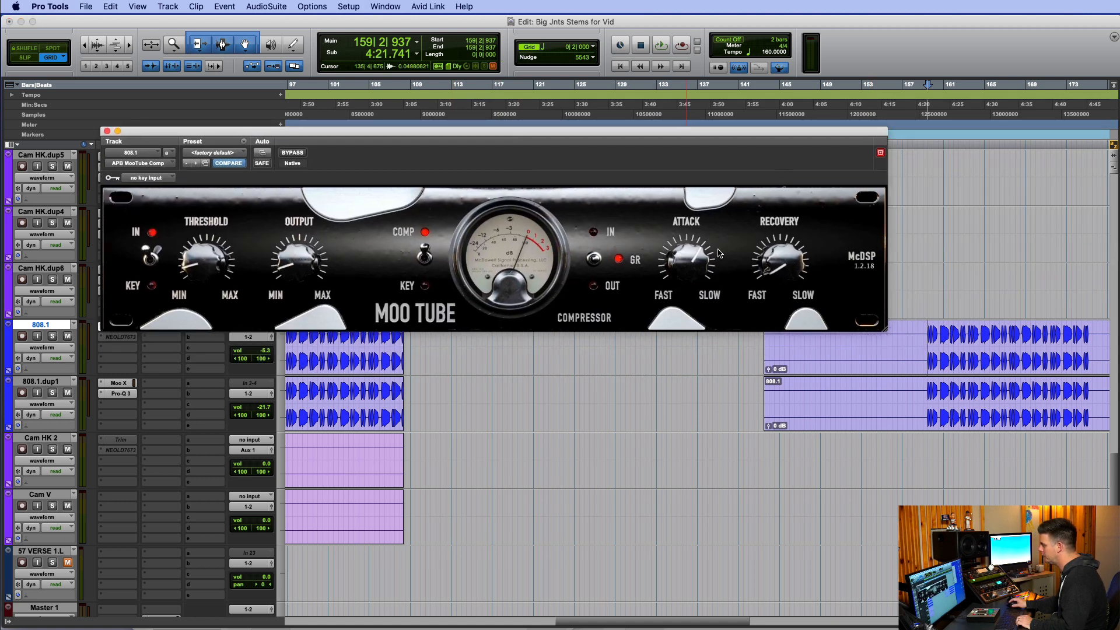
{"action": "left_click_drag", "start_coordinate": [767, 148], "coordinate": [898, 86]}
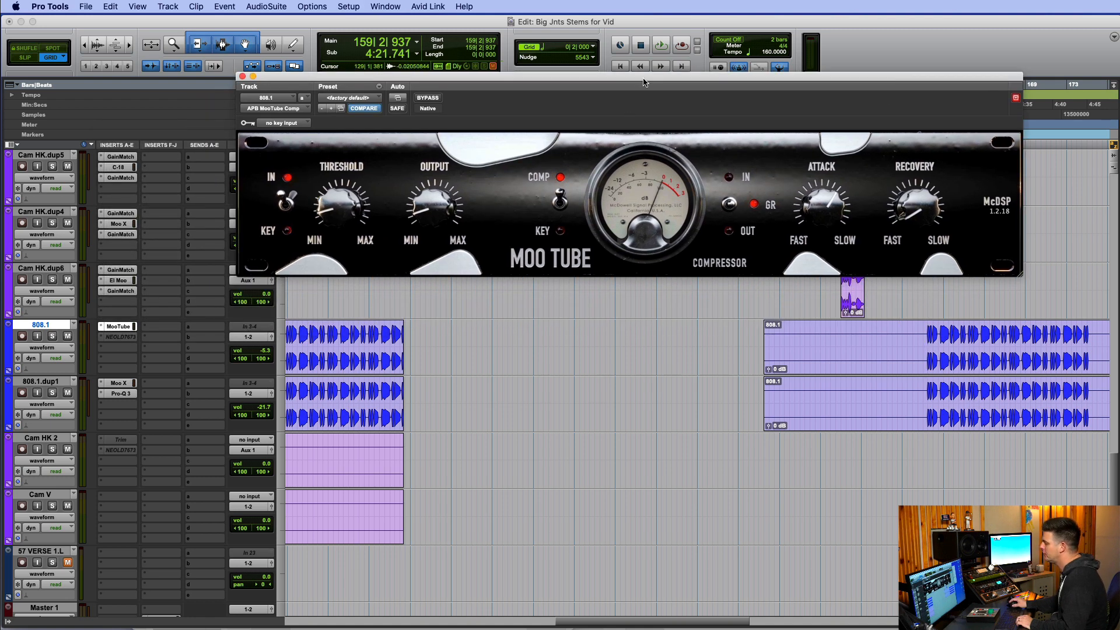
{"action": "left_click_drag", "start_coordinate": [644, 82], "coordinate": [664, 64]}
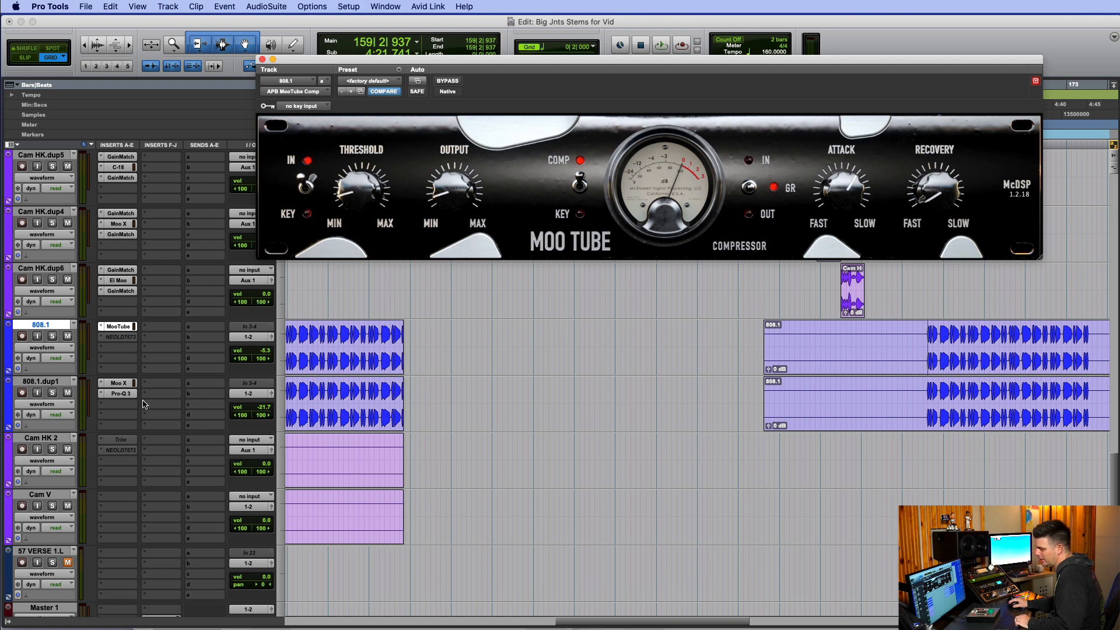
Select the opening four bars of the 808.1 hits and compare the sound with MooTube bypassed and active during playback.
{"action": "key", "text": "space"}
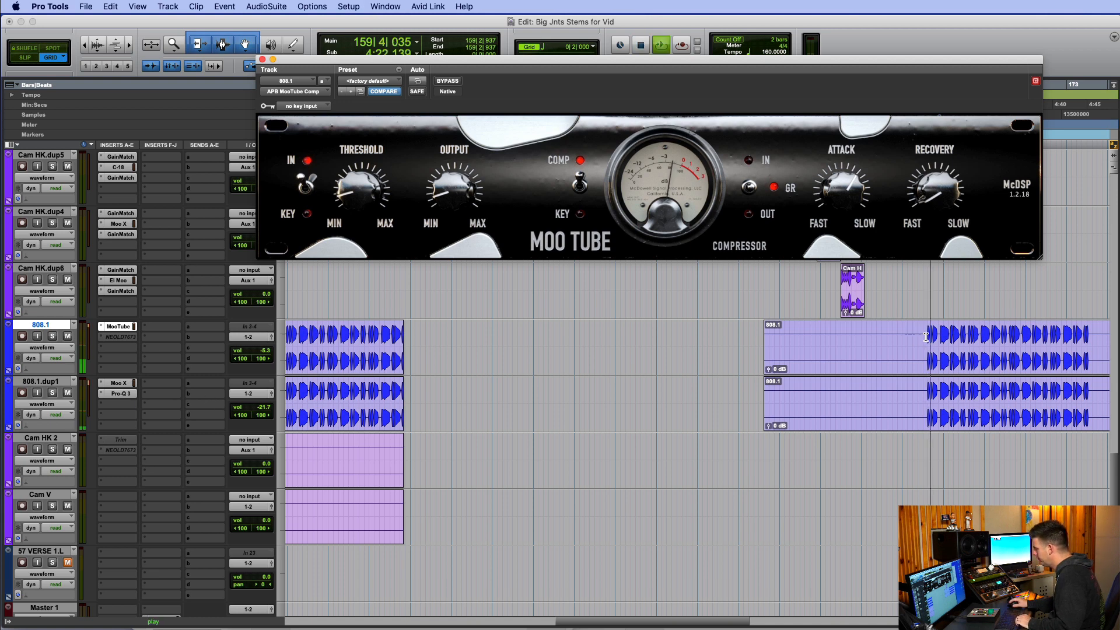
{"action": "left_click_drag", "start_coordinate": [924, 337], "coordinate": [968, 348]}
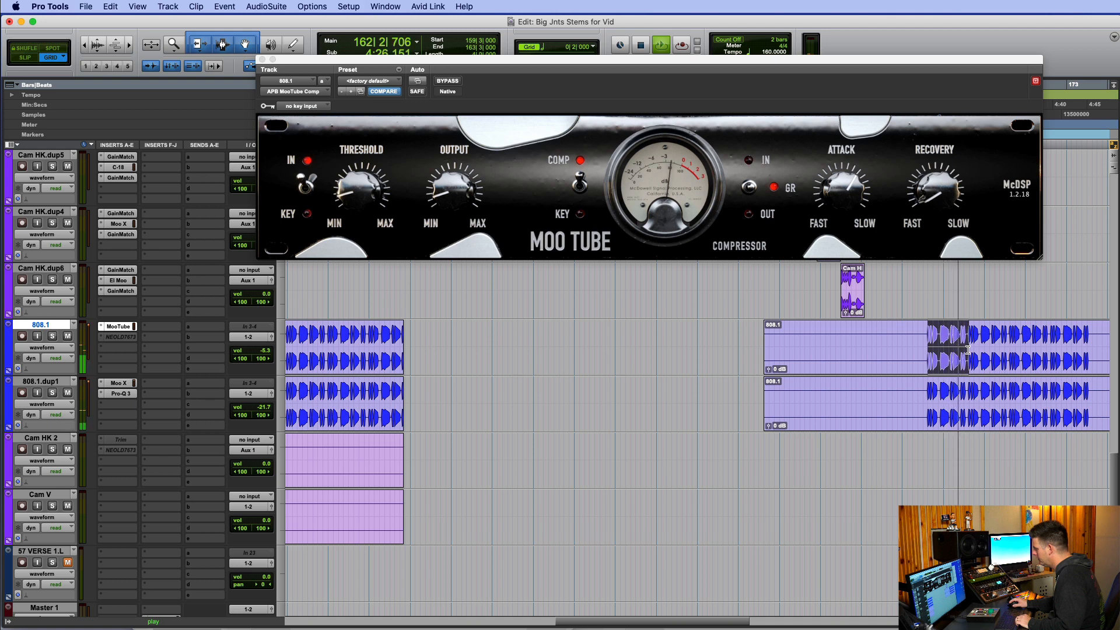
{"action": "left_click", "coordinate": [447, 81]}
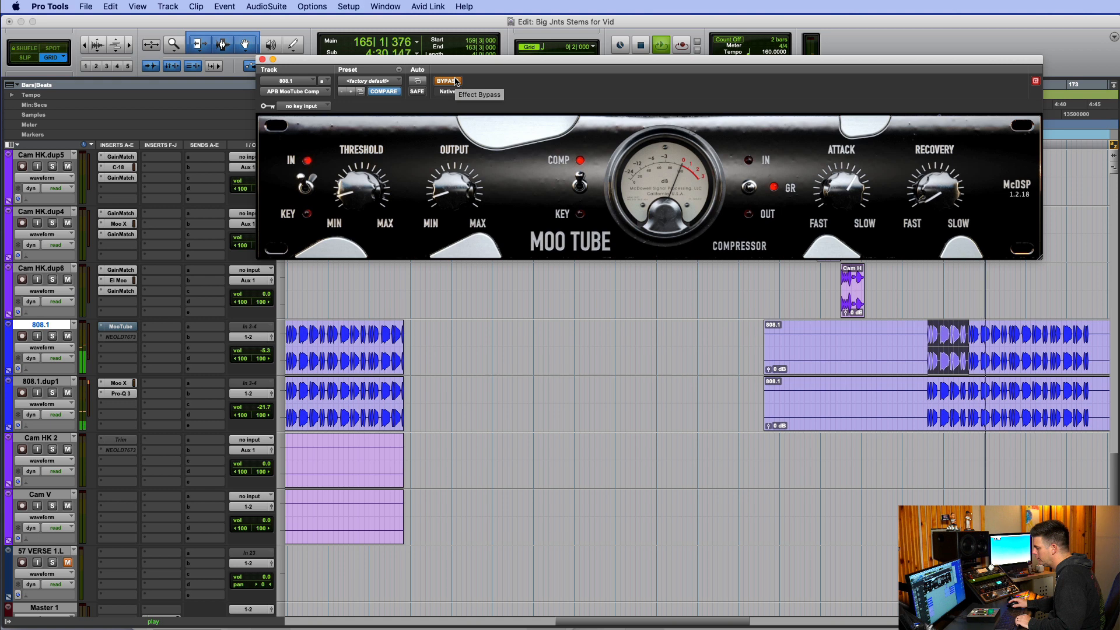
{"action": "left_click", "coordinate": [456, 82]}
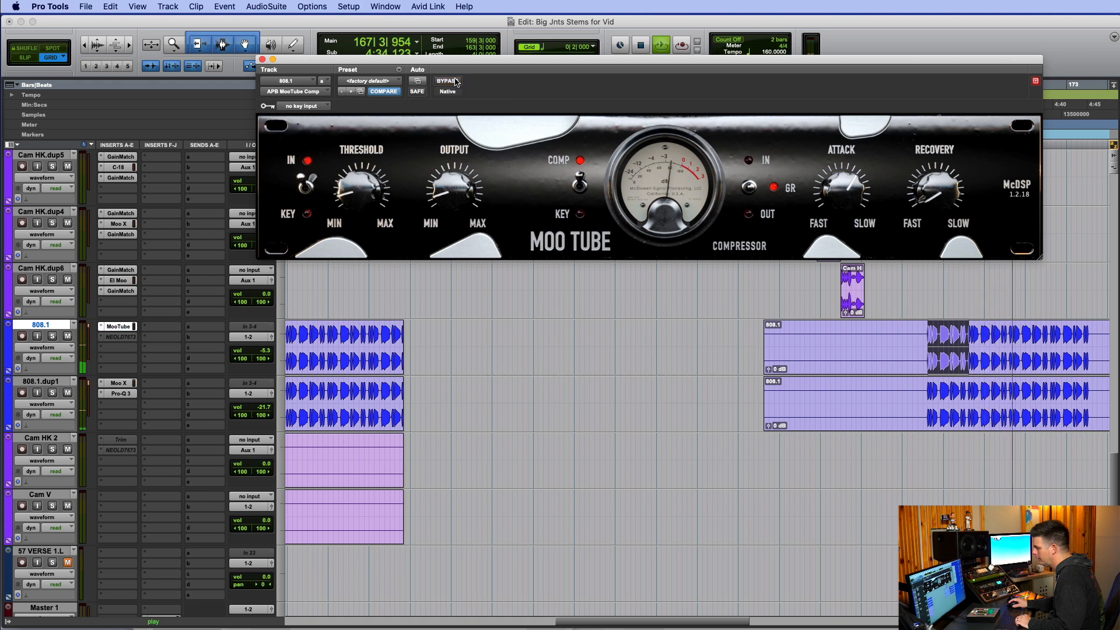
{"action": "left_click", "coordinate": [455, 82]}
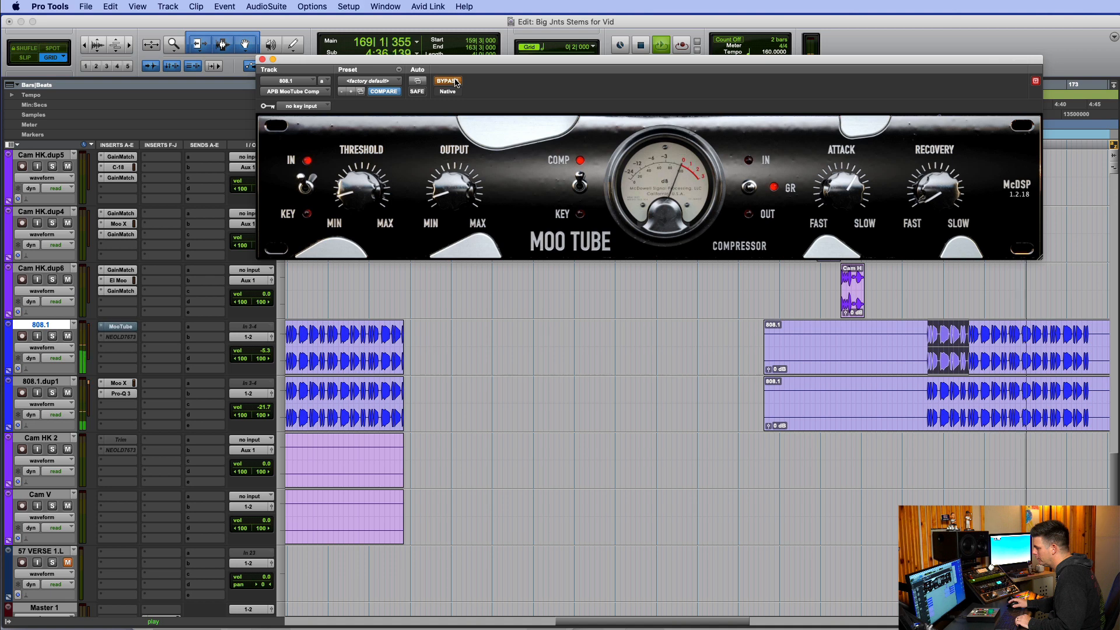
{"action": "left_click", "coordinate": [455, 81]}
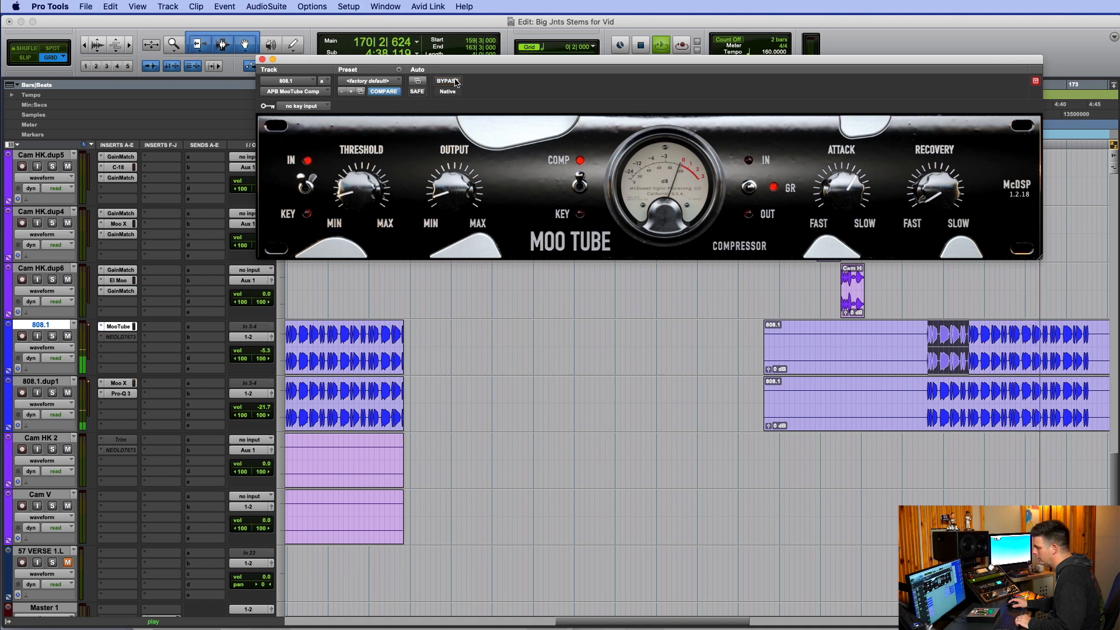
{"action": "key", "text": "space"}
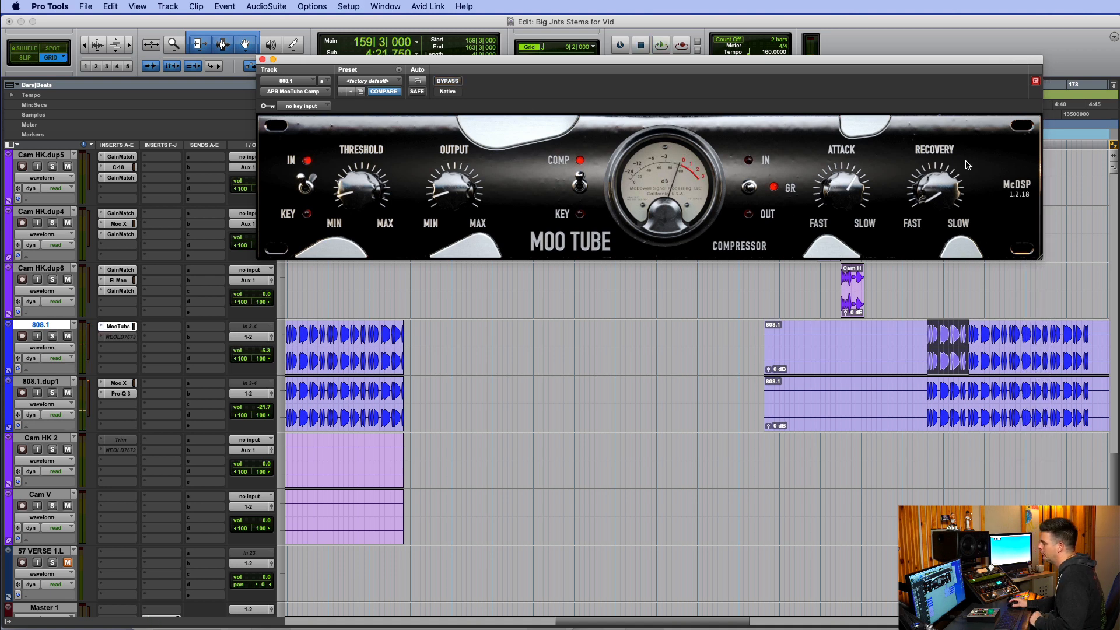
Examine the Moo X and Pro-Q 3 settings on the 808.1.dup1 track, and close the plug-in window.
{"action": "left_click_drag", "start_coordinate": [930, 65], "coordinate": [942, 64]}
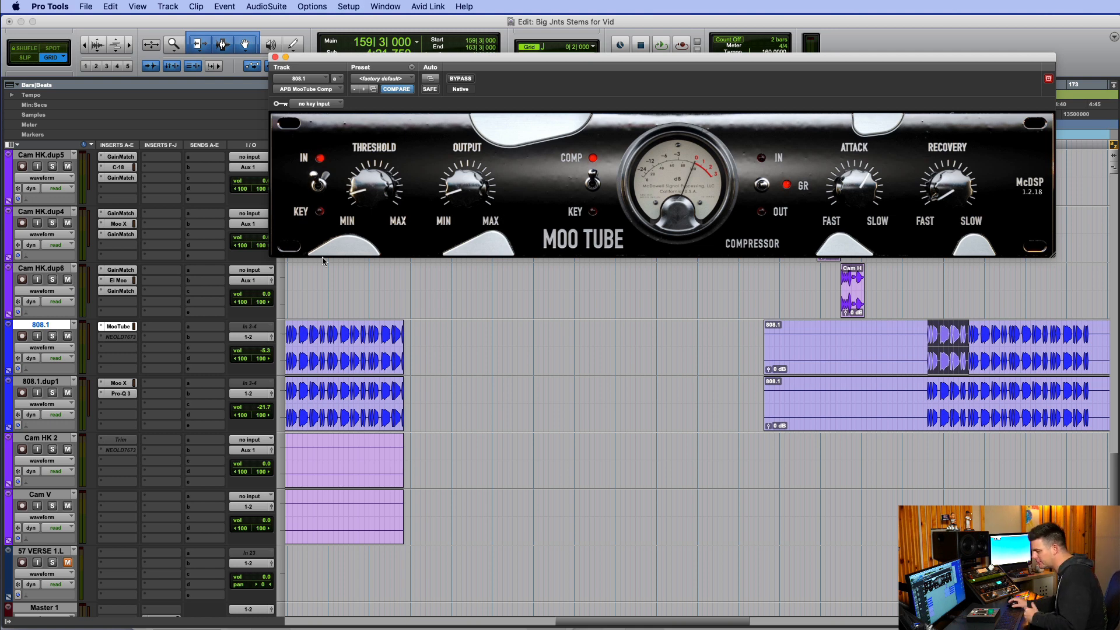
{"action": "left_click", "coordinate": [119, 386]}
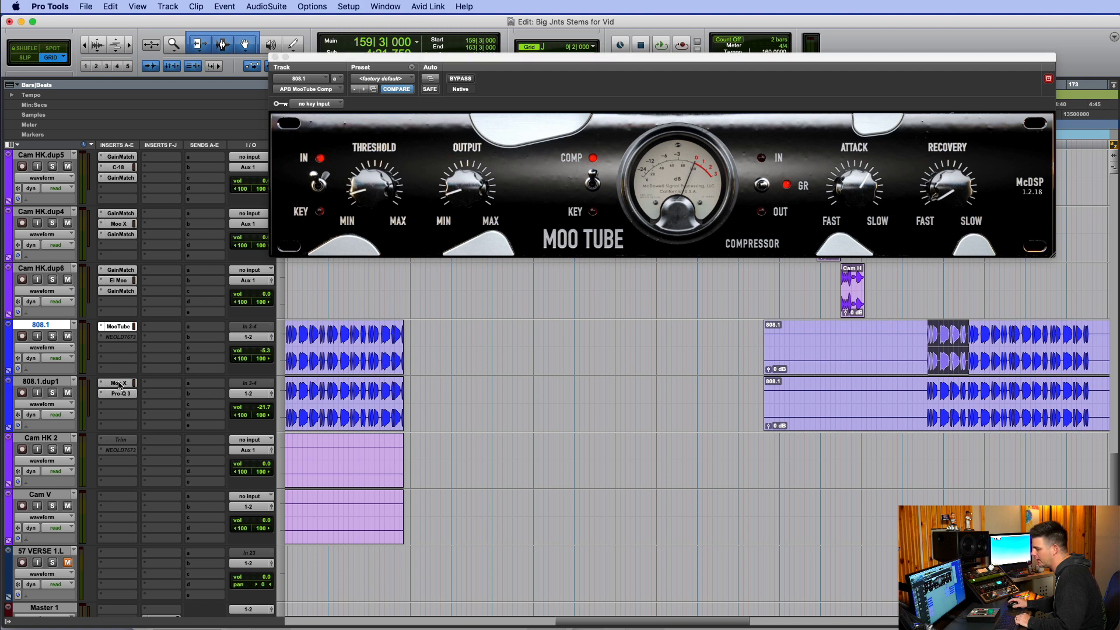
{"action": "left_click", "coordinate": [119, 384]}
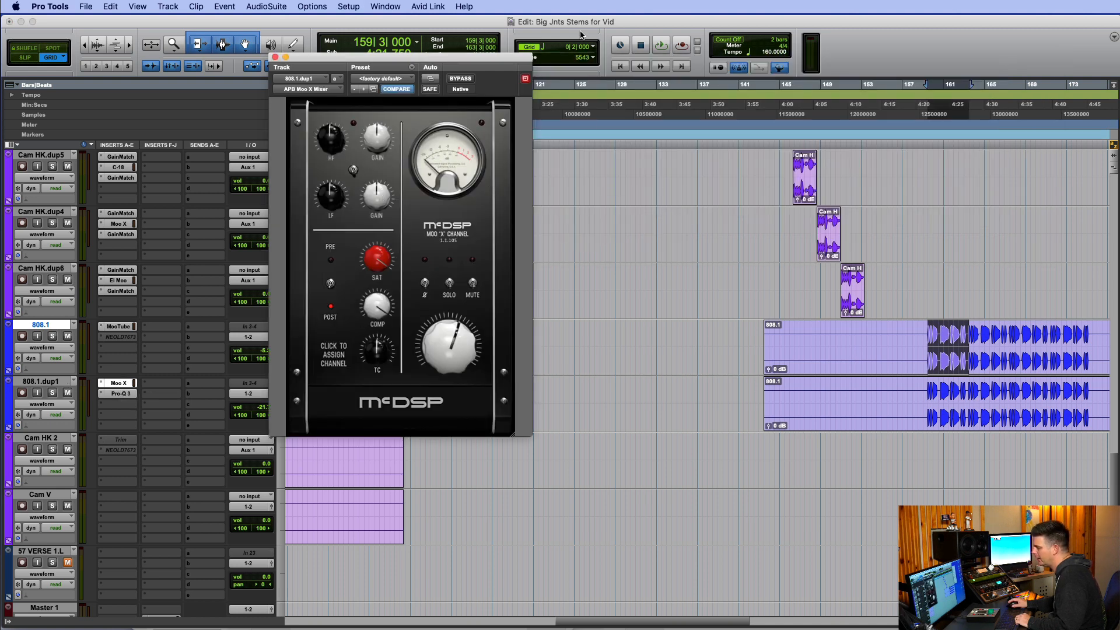
{"action": "left_click", "coordinate": [120, 394]}
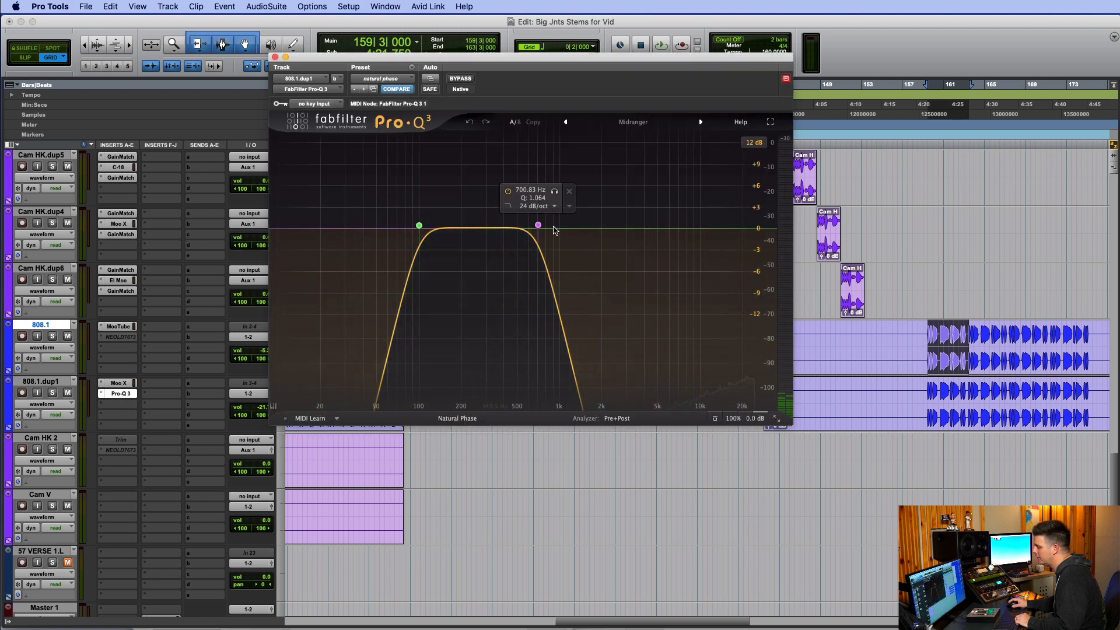
{"action": "left_click", "coordinate": [122, 393]}
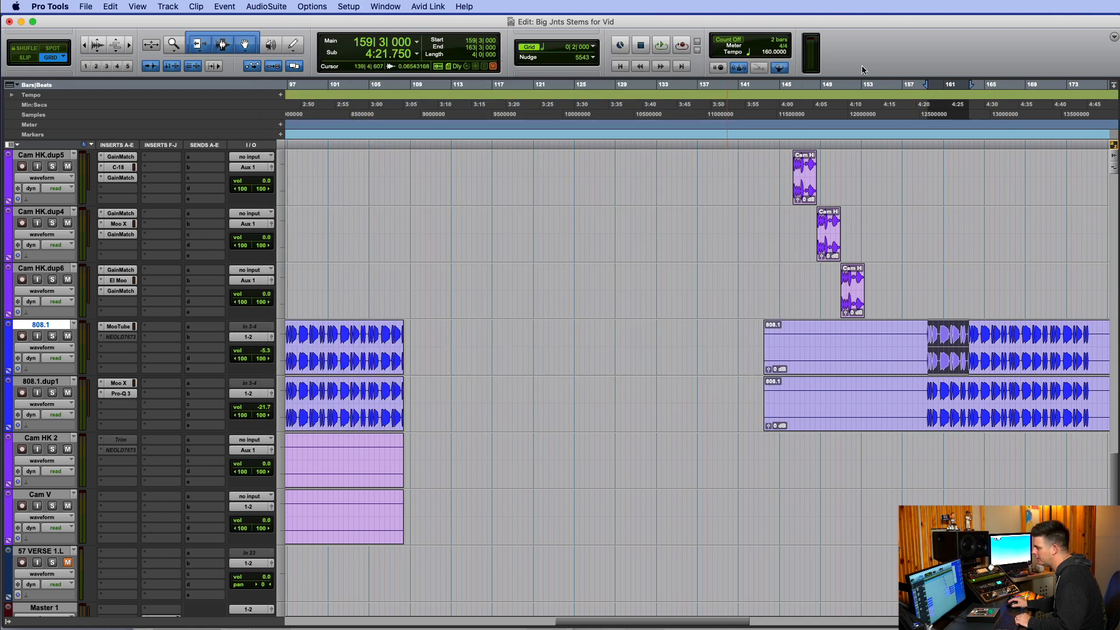
Reopen MooTube on 808.1, pull 808.1.dup1's volume fully down, and blend it back in to -19.1 dB during playback.
{"action": "left_click", "coordinate": [124, 331]}
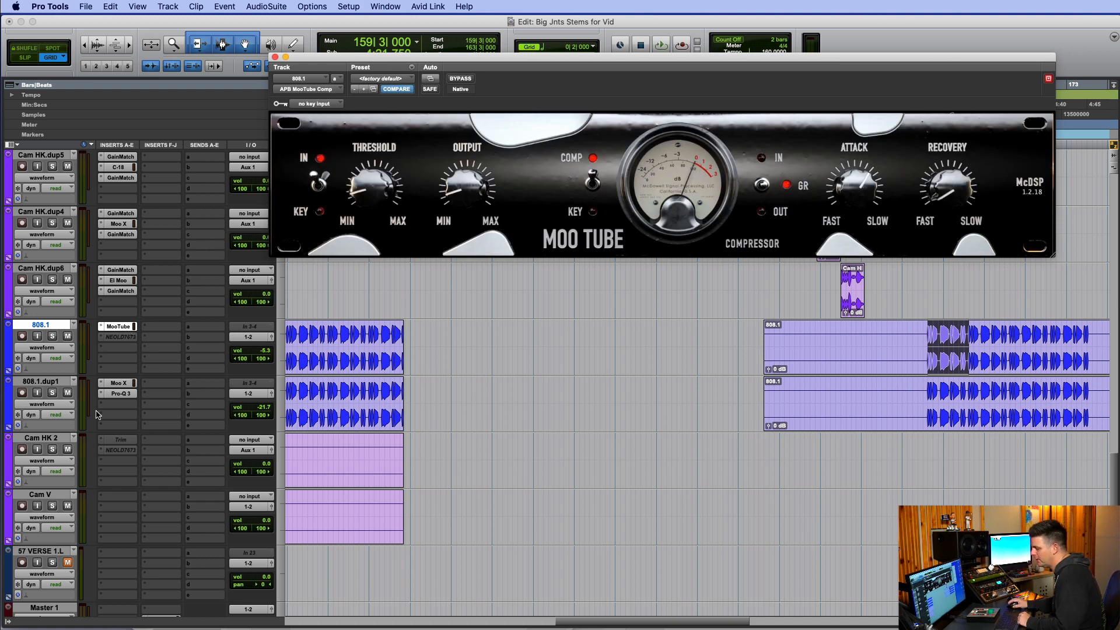
{"action": "left_click", "coordinate": [67, 394]}
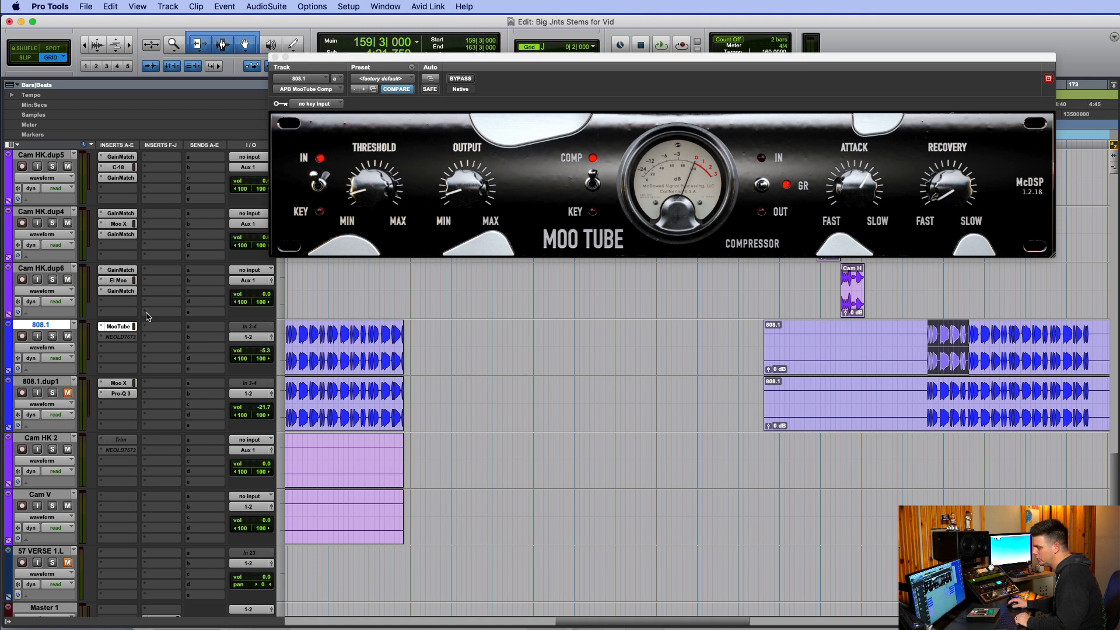
{"action": "left_click_drag", "start_coordinate": [270, 405], "coordinate": [257, 439]}
{"action": "key", "text": "space"}
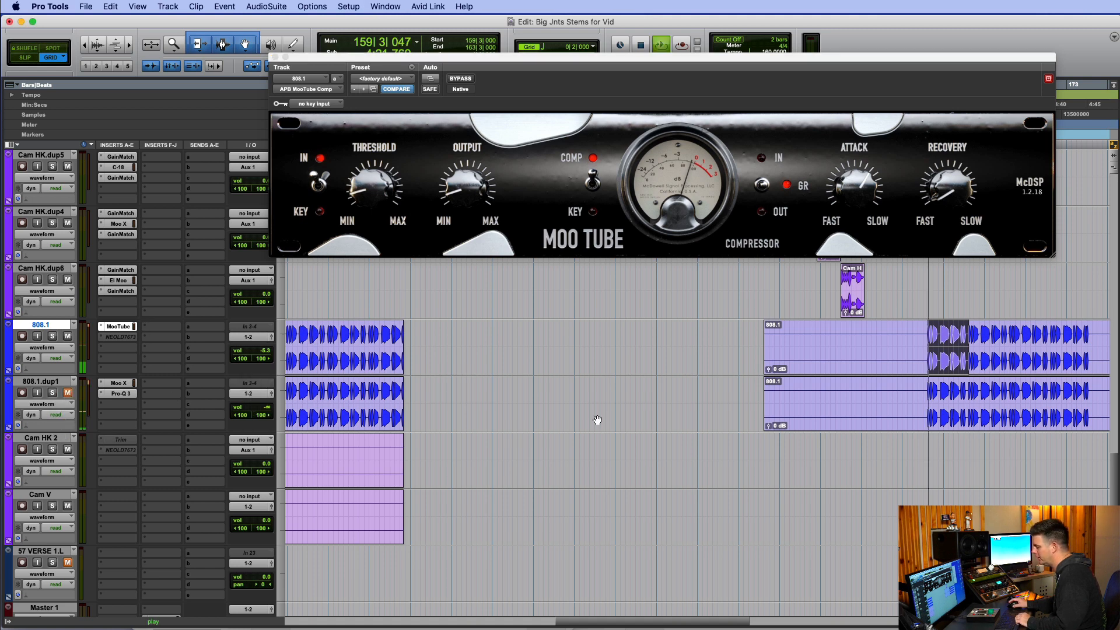
{"action": "left_click", "coordinate": [261, 411]}
{"action": "left_click_drag", "start_coordinate": [261, 411], "coordinate": [270, 394]}
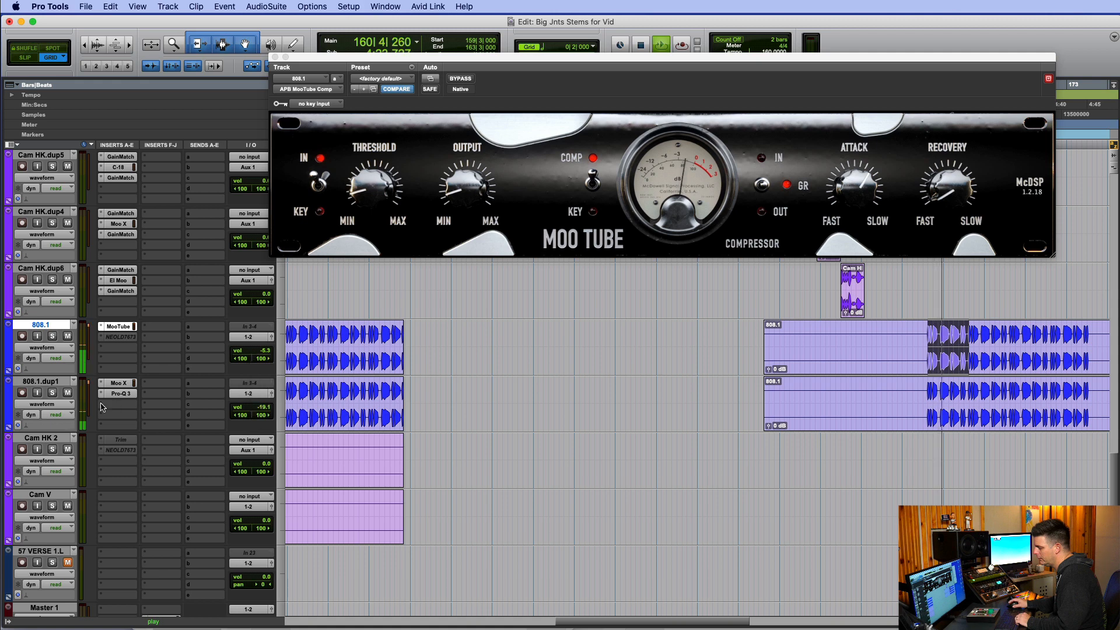
Compare the 808 with and without 808.1.dup1, leave the duplicate muted, bypass MooTube on 808.1 and stop playback.
{"action": "left_click", "coordinate": [68, 394]}
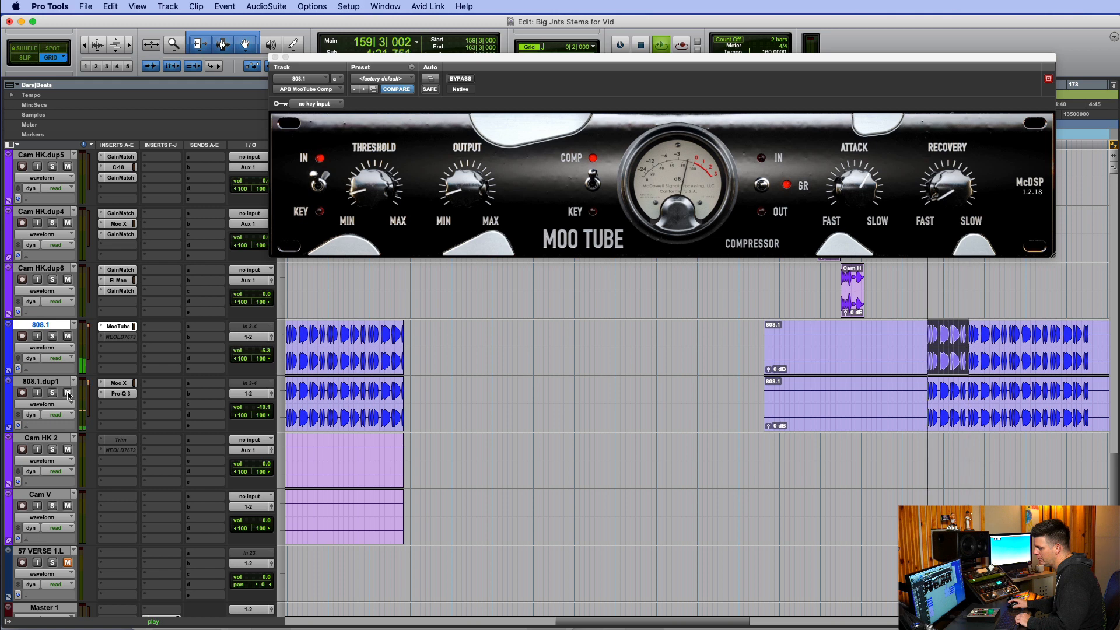
{"action": "left_click", "coordinate": [69, 394]}
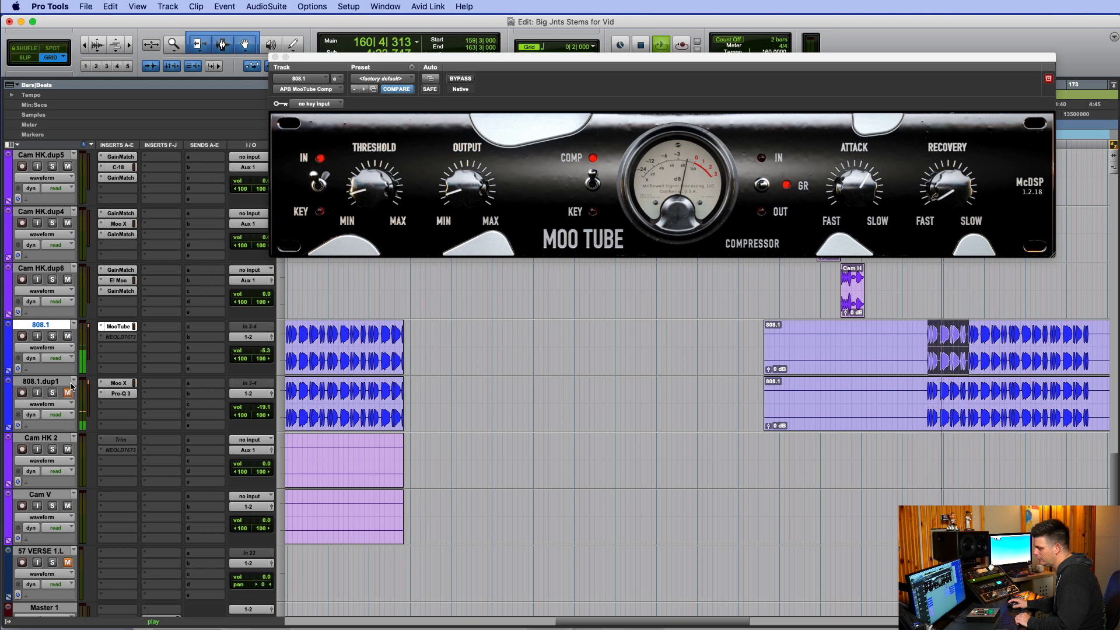
{"action": "left_click", "coordinate": [111, 328], "text": "super"}
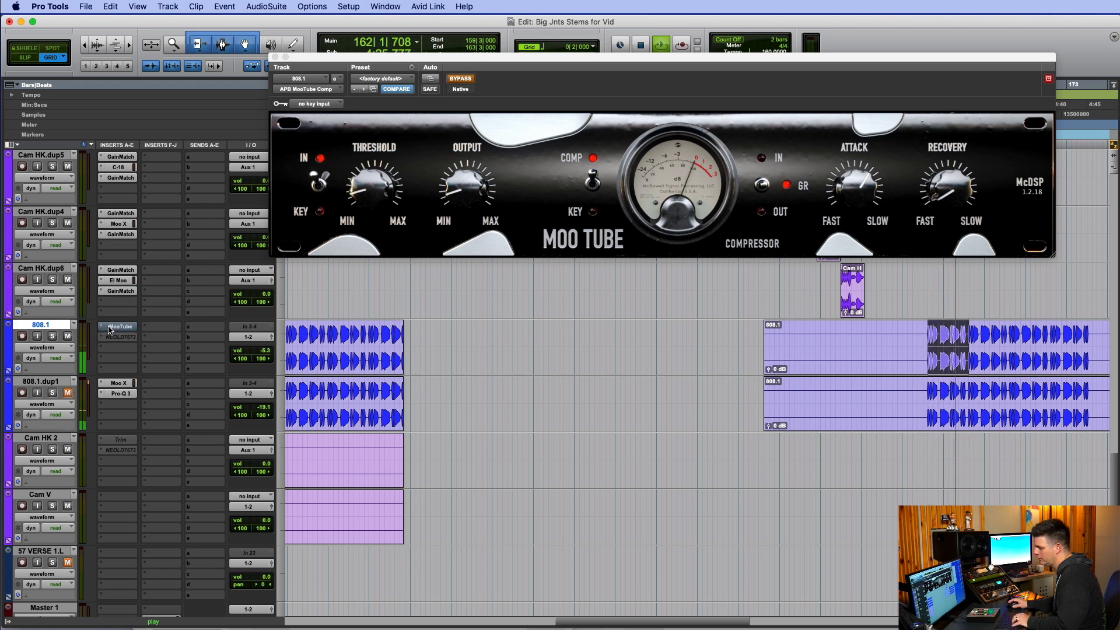
{"action": "key", "text": "space"}
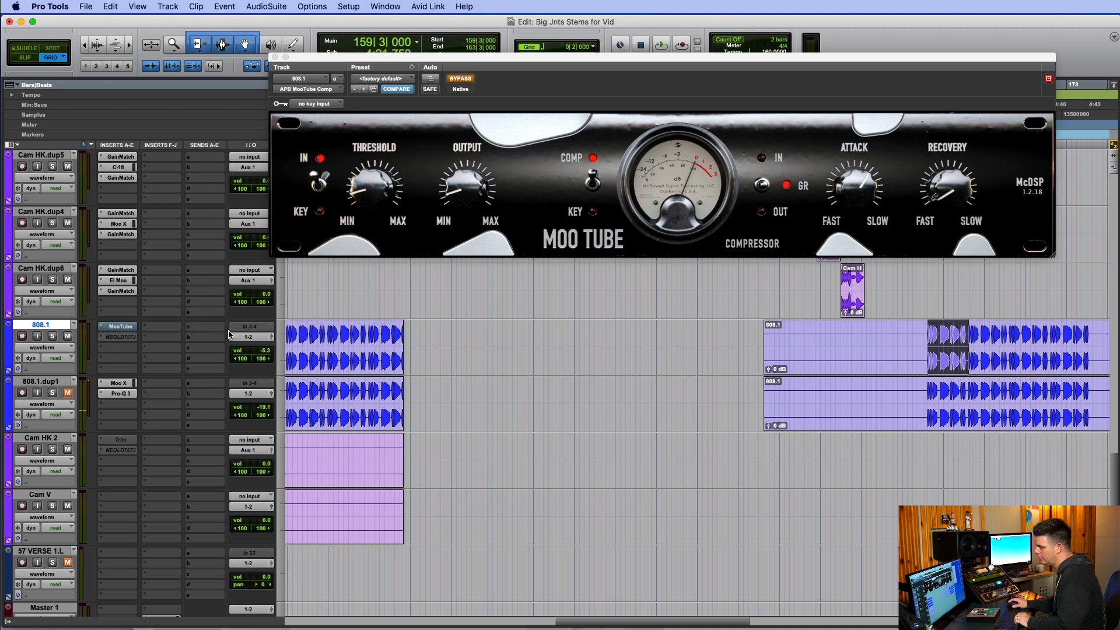